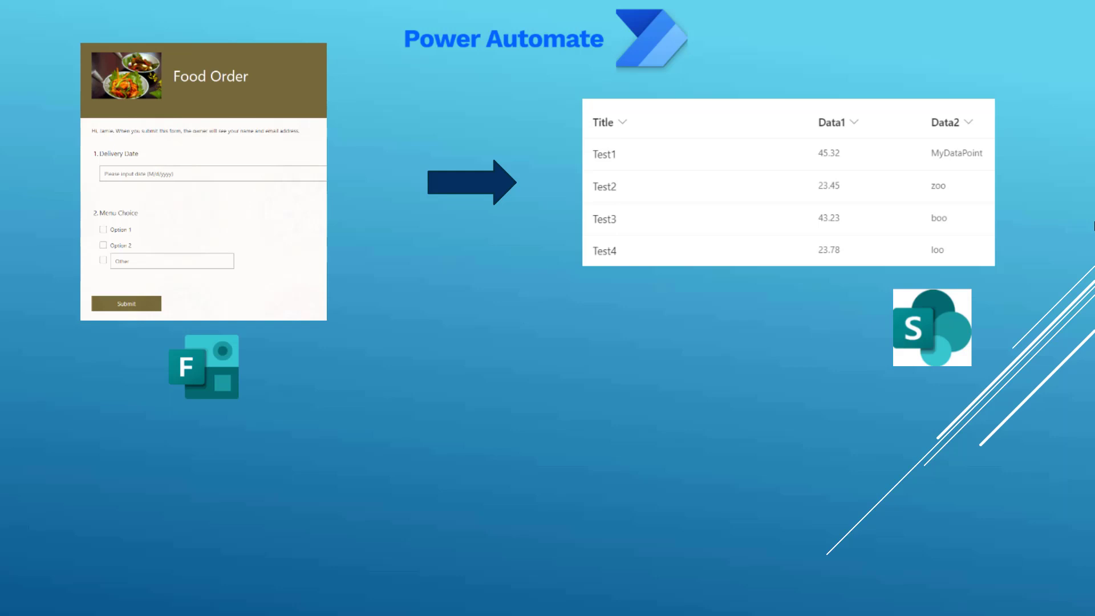
key(Right)
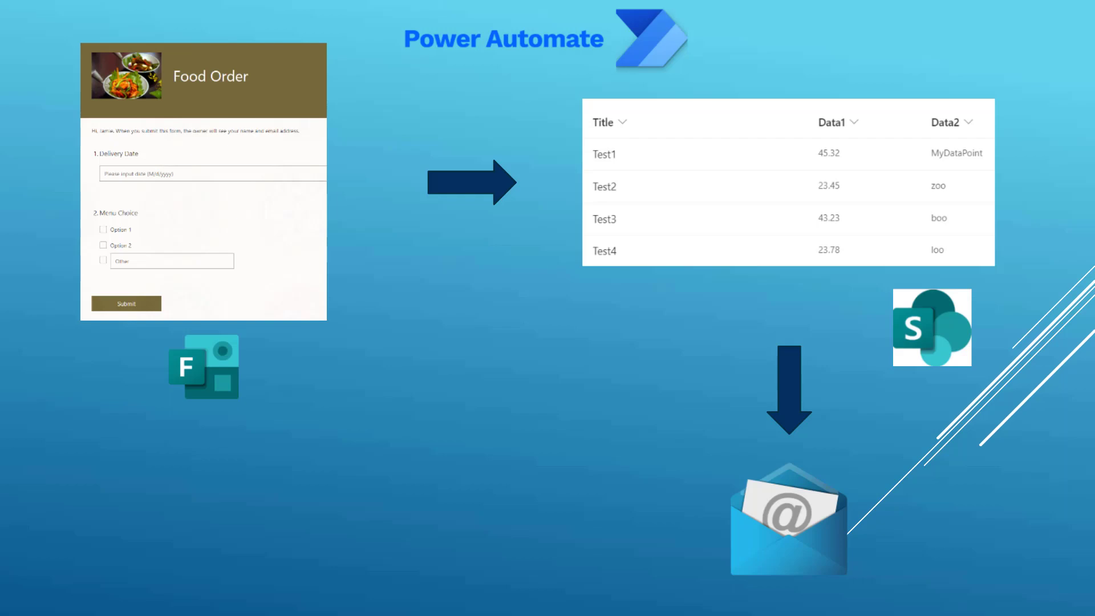
- Switch to the Food Order form in Microsoft Forms and review its settings for who can fill it out
key(alt+Tab)
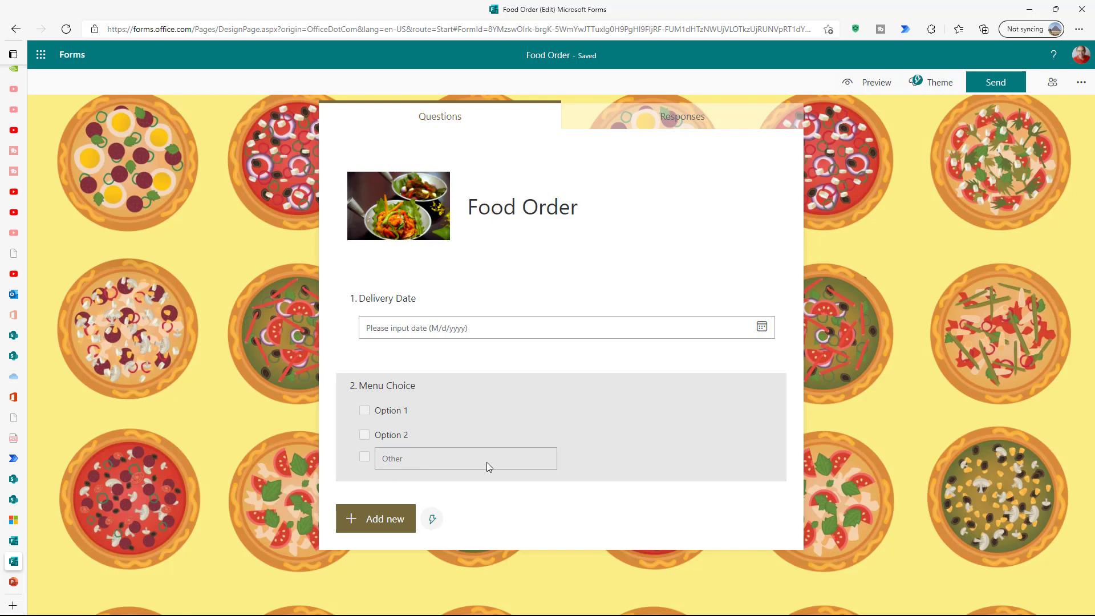
click(1081, 83)
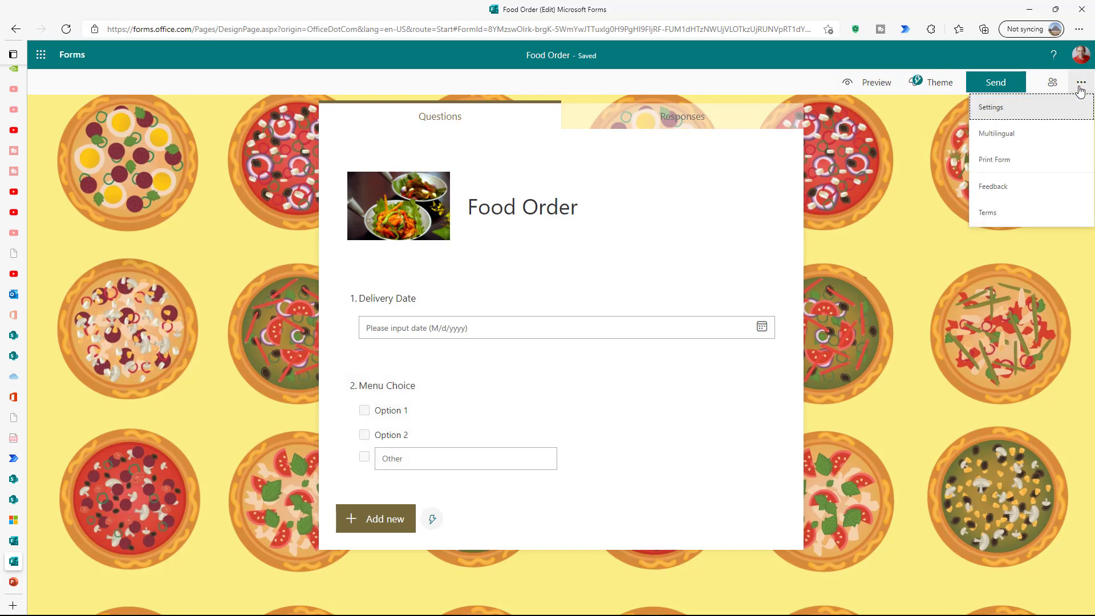
click(1009, 110)
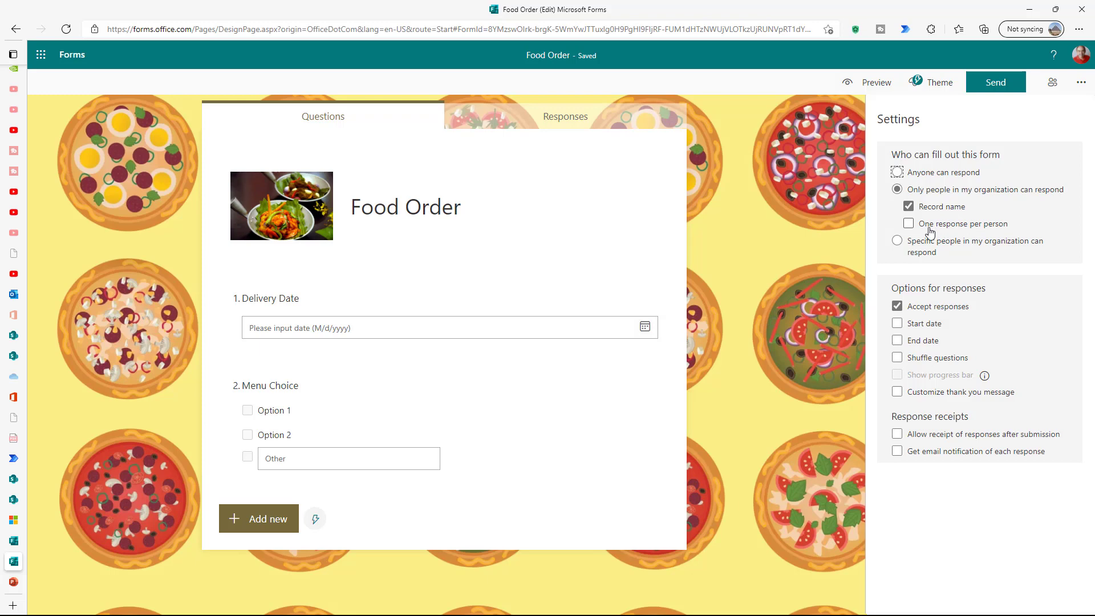
click(1087, 85)
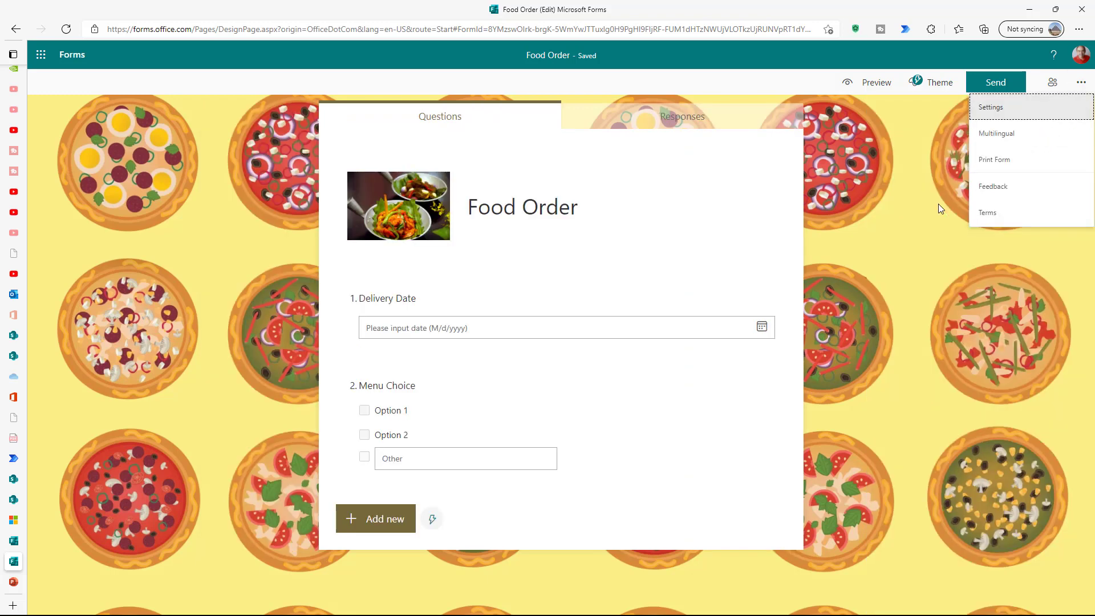
click(932, 209)
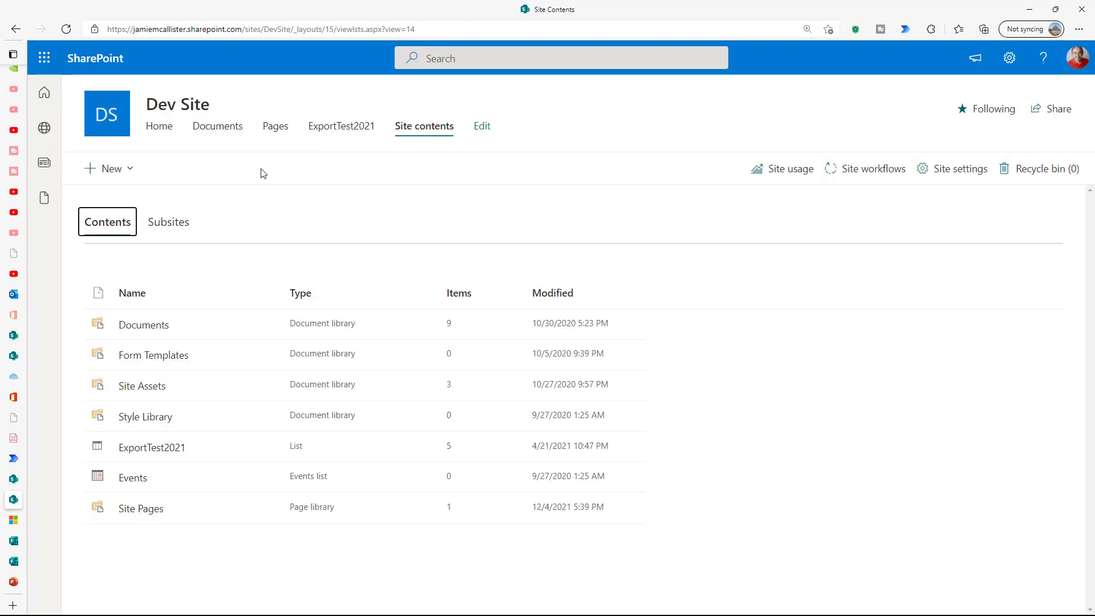
- Create a blank list named Food Order on the SharePoint Dev Site, shown in the site navigation
click(132, 169)
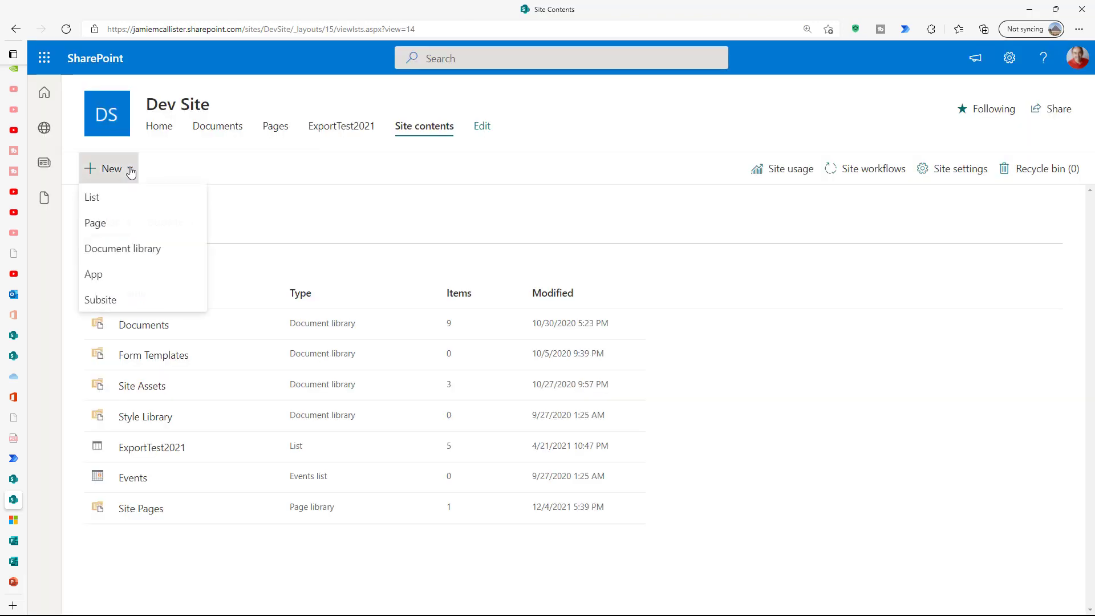
click(123, 194)
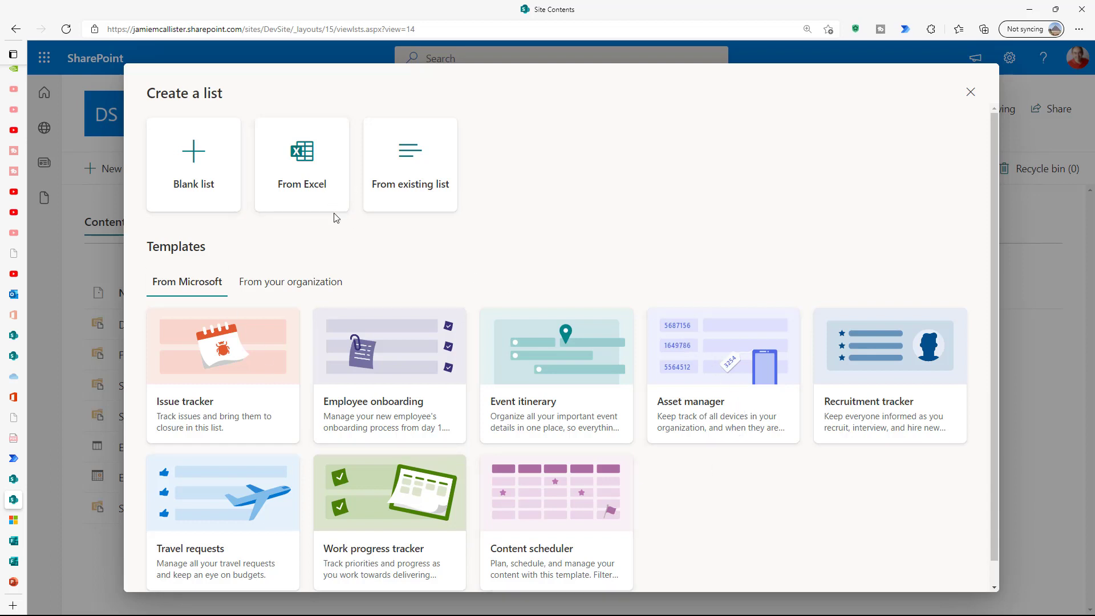
click(199, 180)
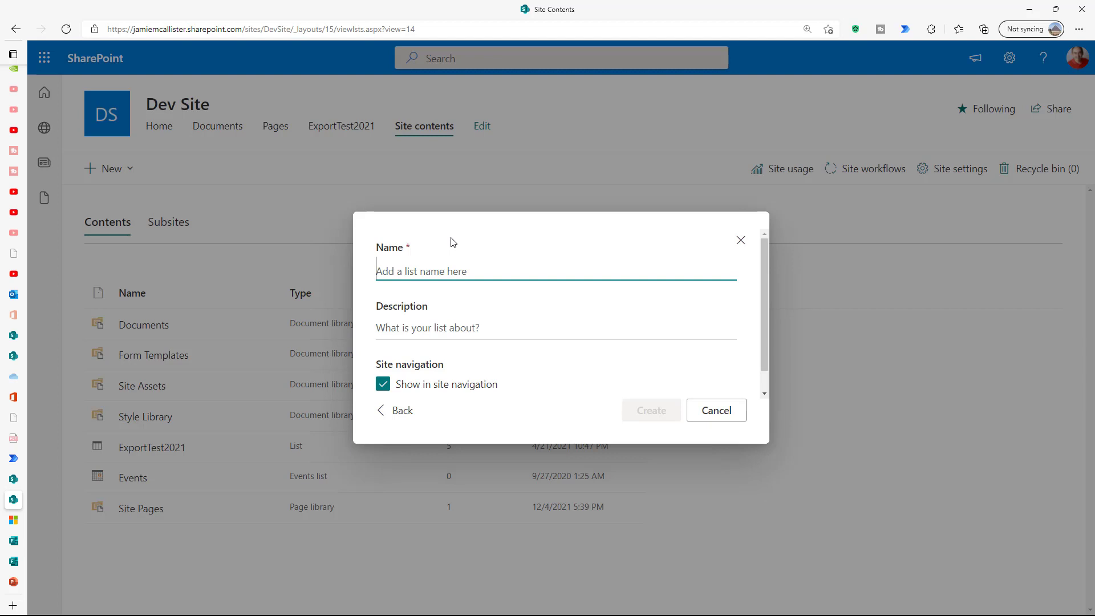
text(Food Order)
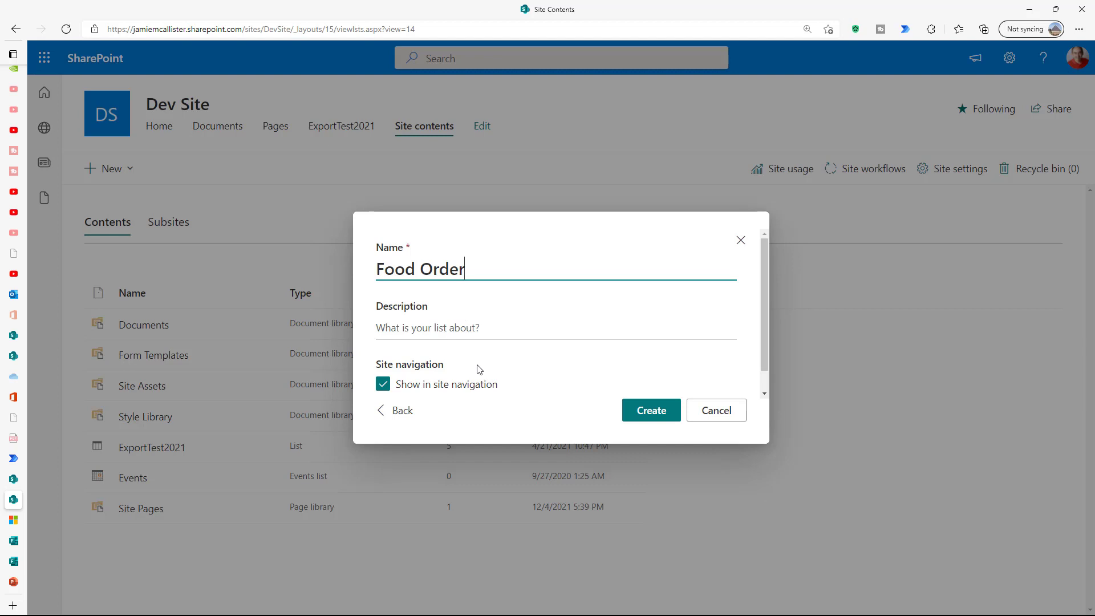
click(662, 413)
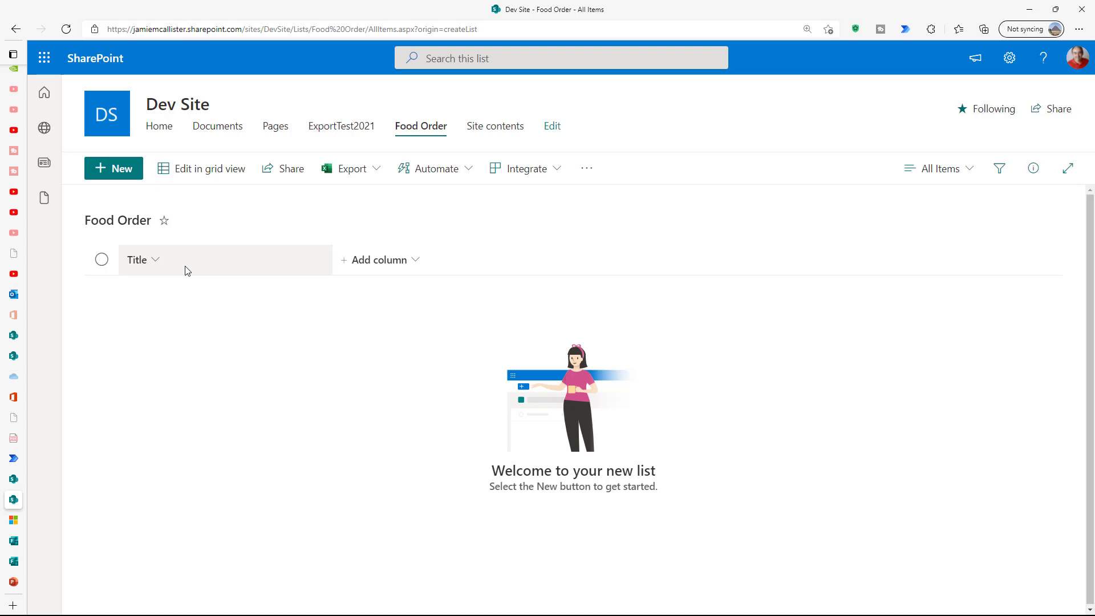
- Add a date and time column named Date of Delivery to the list, with today's date as its default value
click(412, 264)
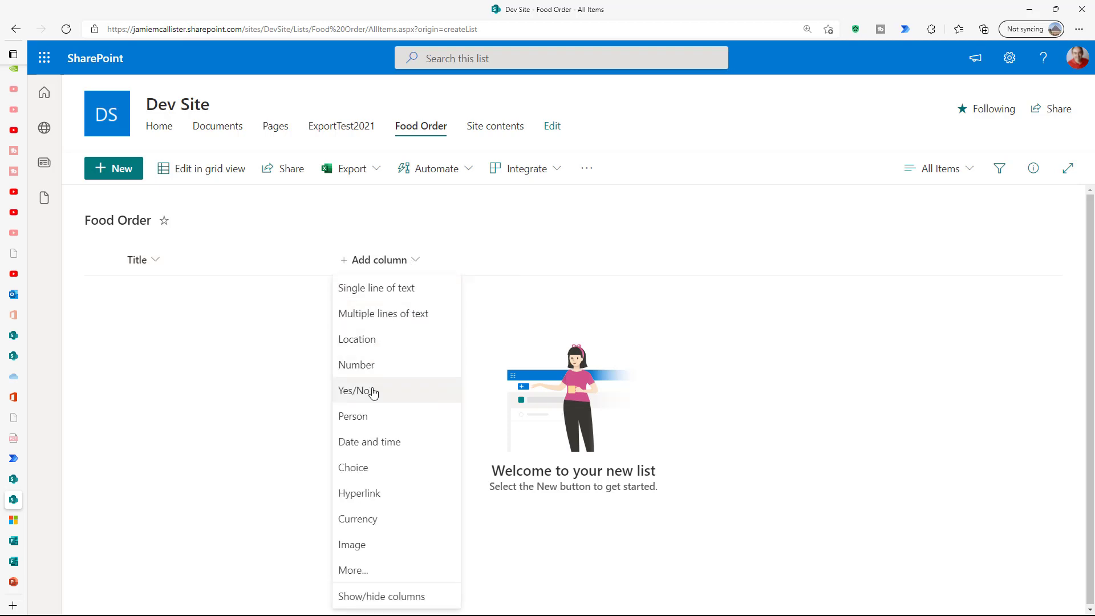
click(379, 444)
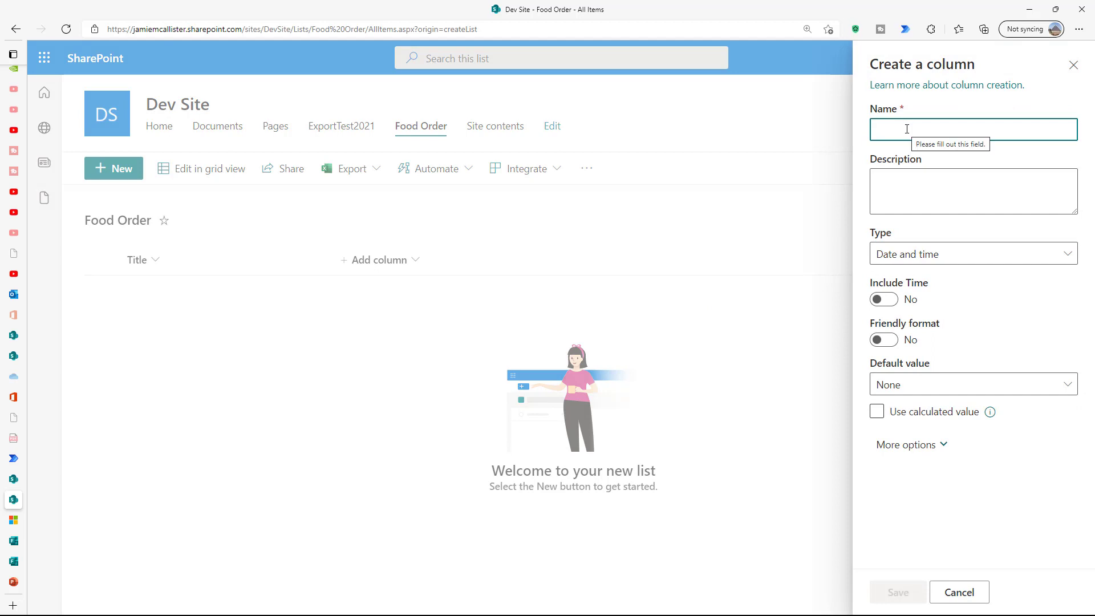
text(Da)
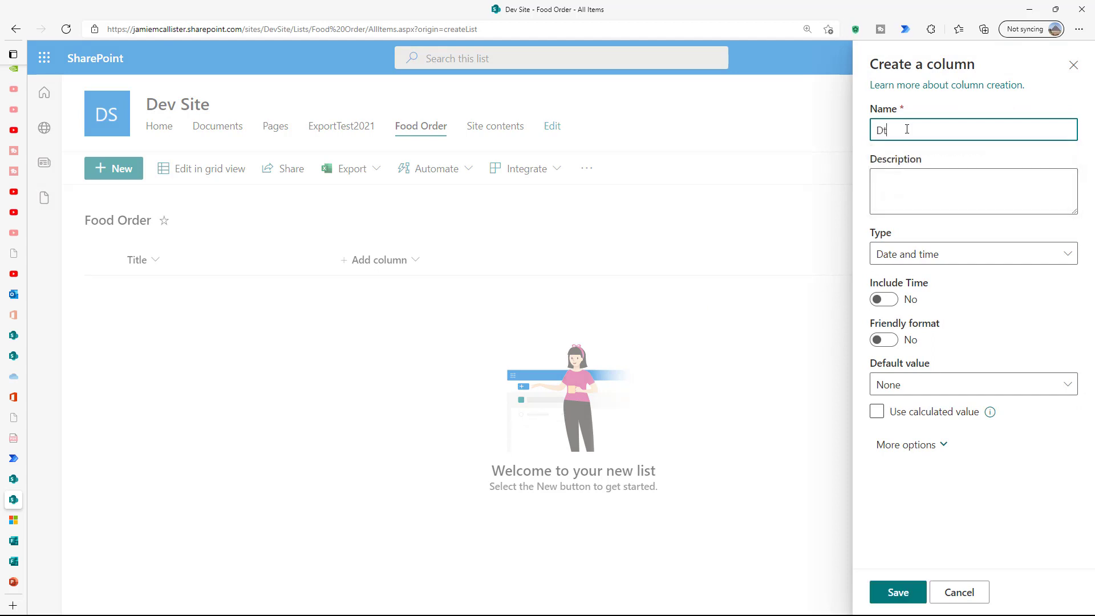
text(te of Delivery)
click(892, 384)
click(910, 433)
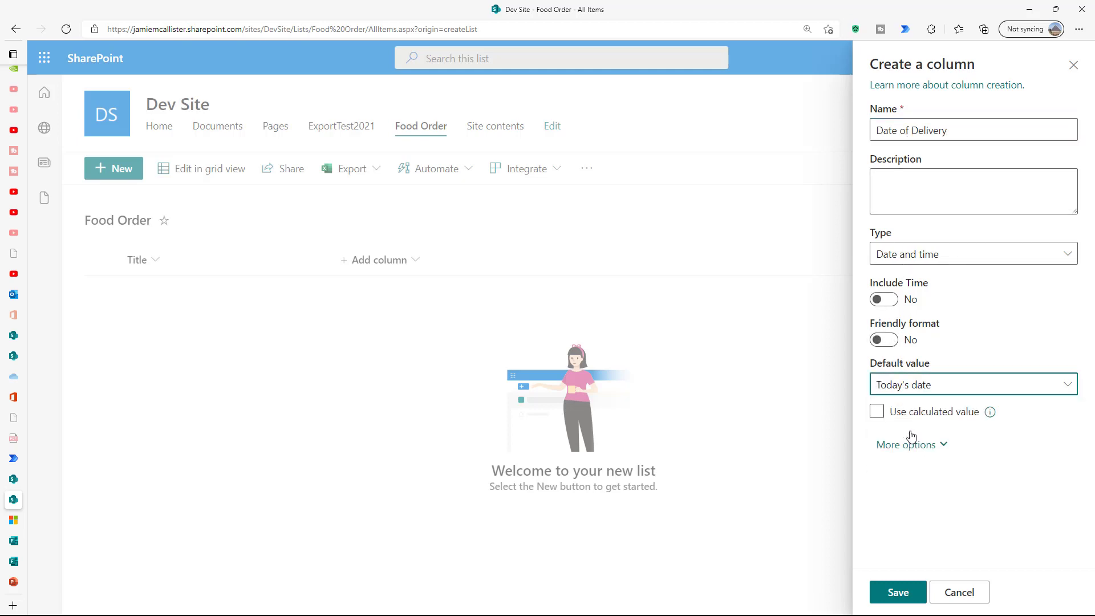
click(901, 592)
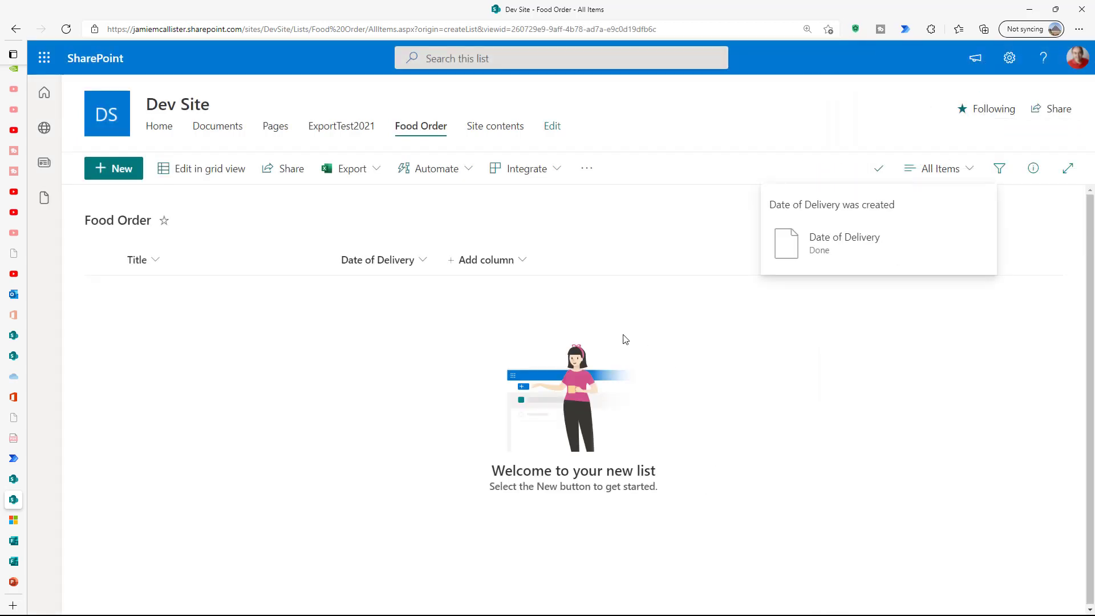
- Add a single line of text column named Food Ordered to the Food Order list
click(523, 260)
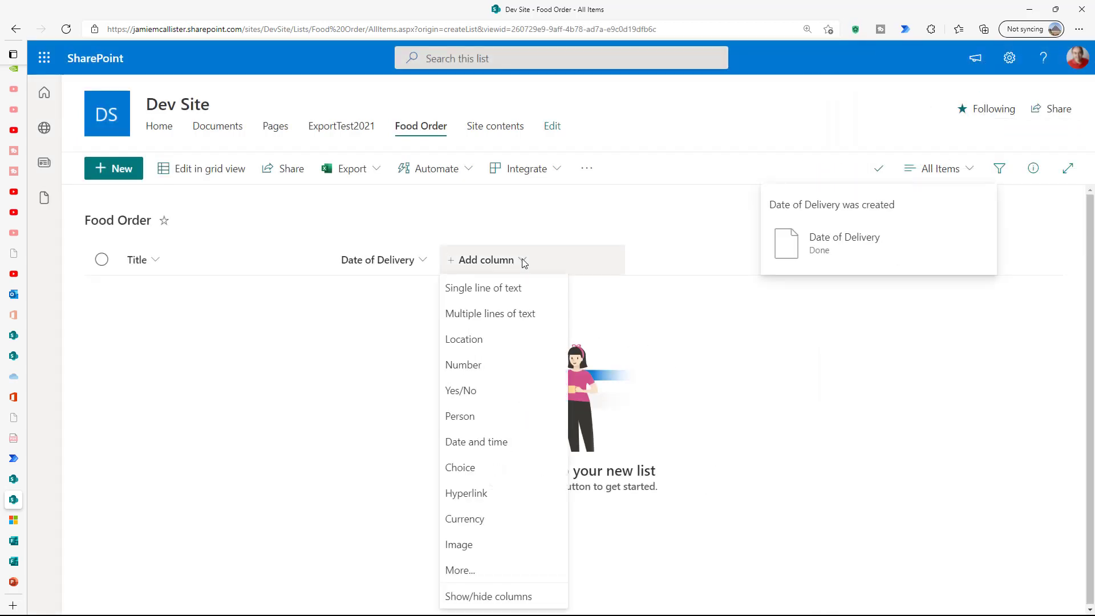
click(504, 292)
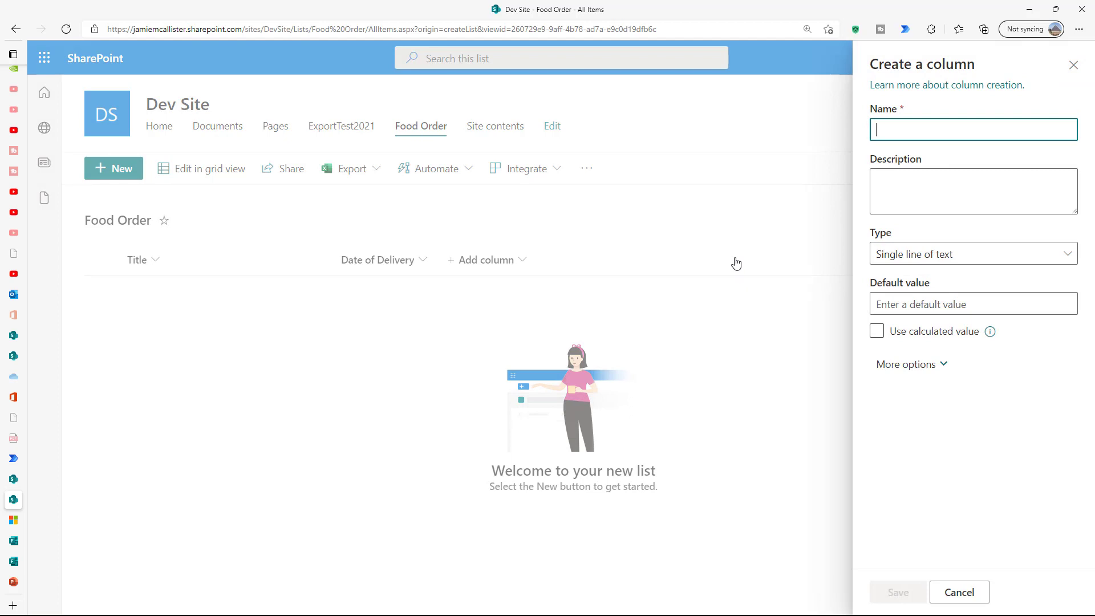
text(Food Ordered)
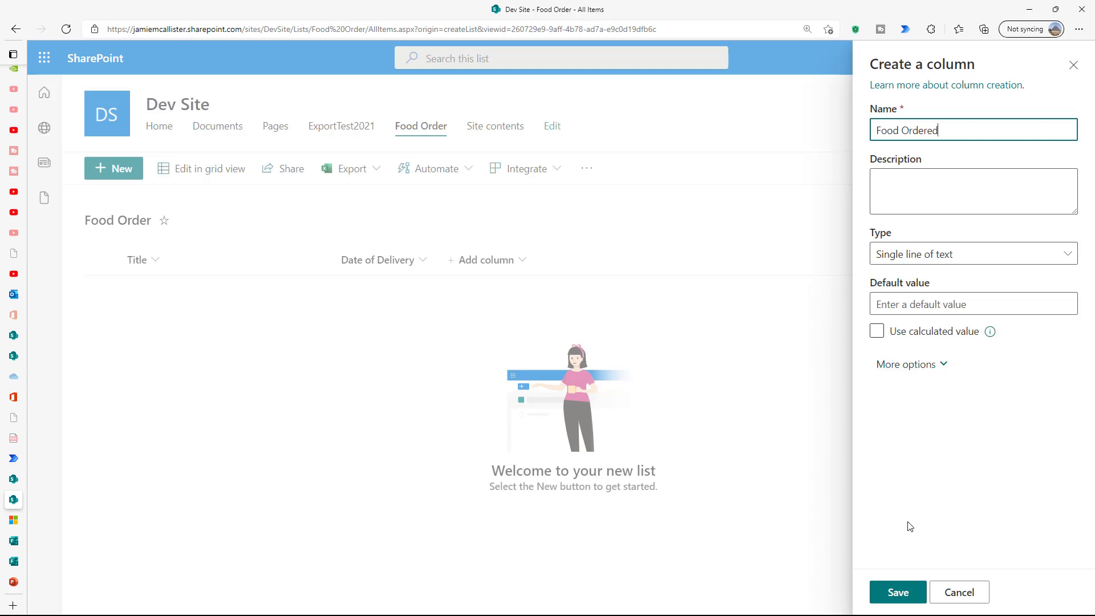
click(898, 593)
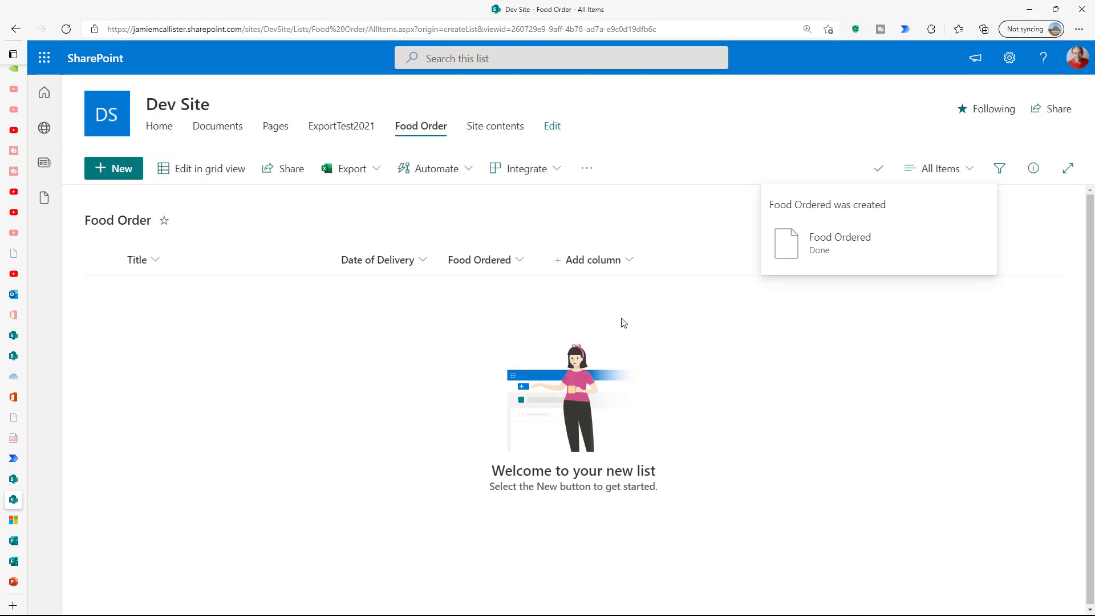
- Add a single line of text column named Requester Email to the Food Order list
click(629, 264)
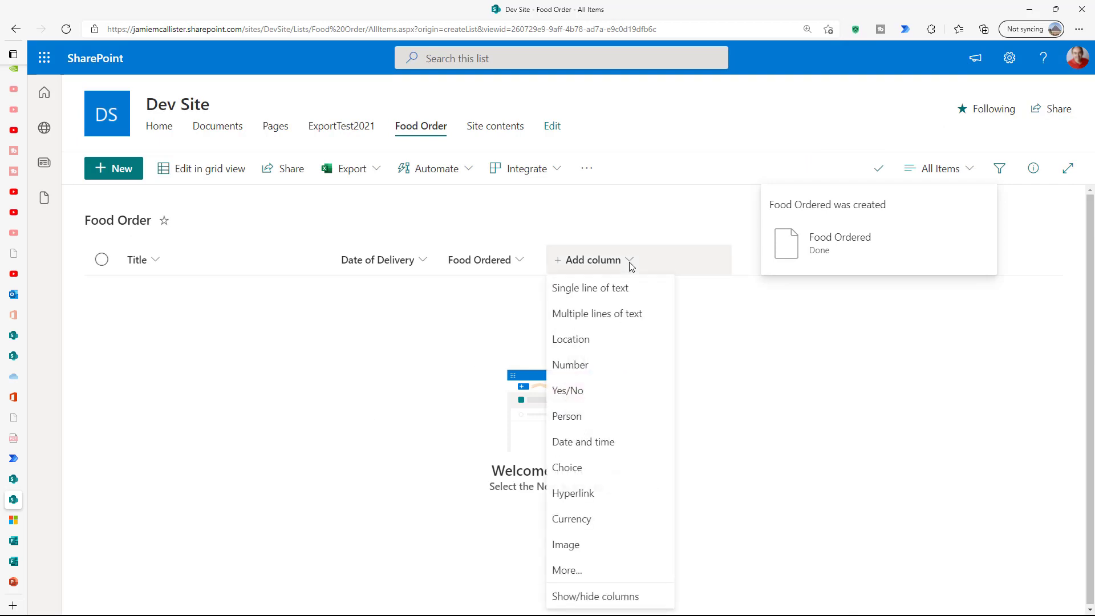
click(626, 288)
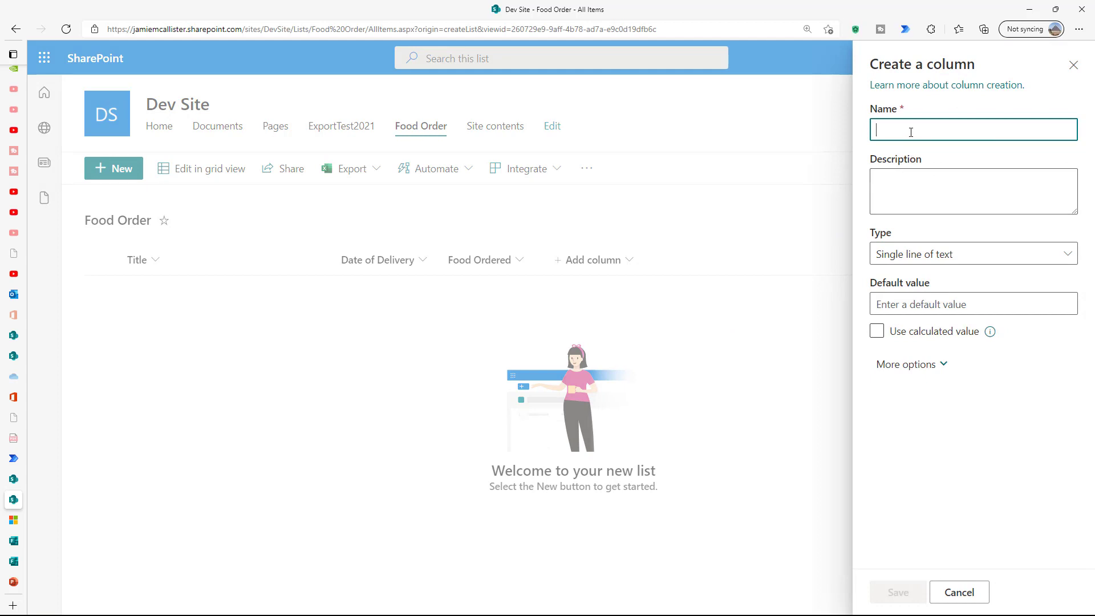
text(Requester Email)
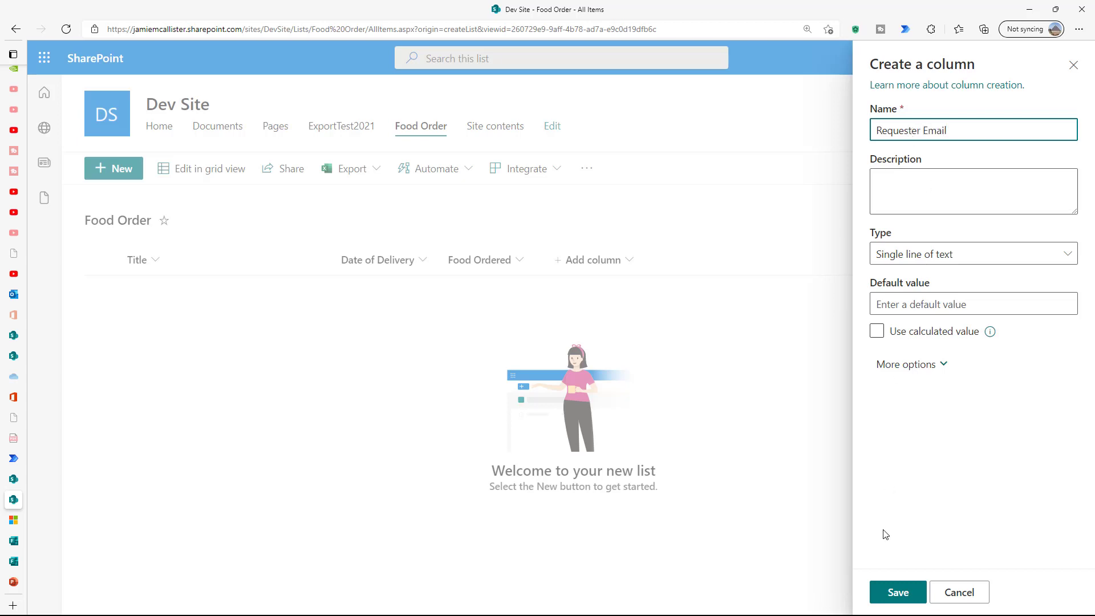
click(898, 592)
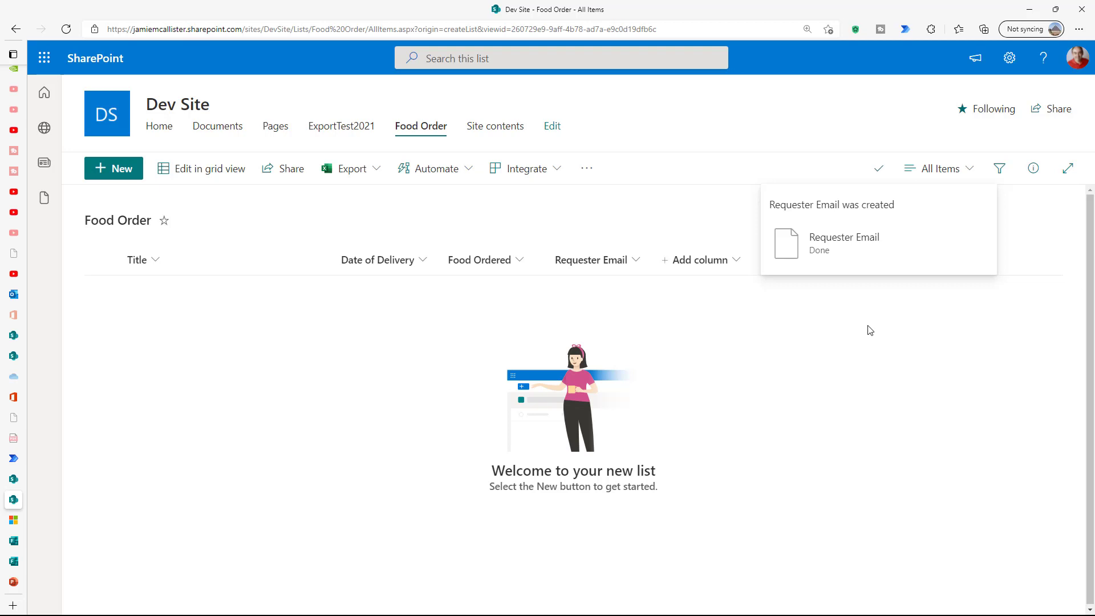
- Edit the list's All Items view to hide the Title column and save the view
click(968, 171)
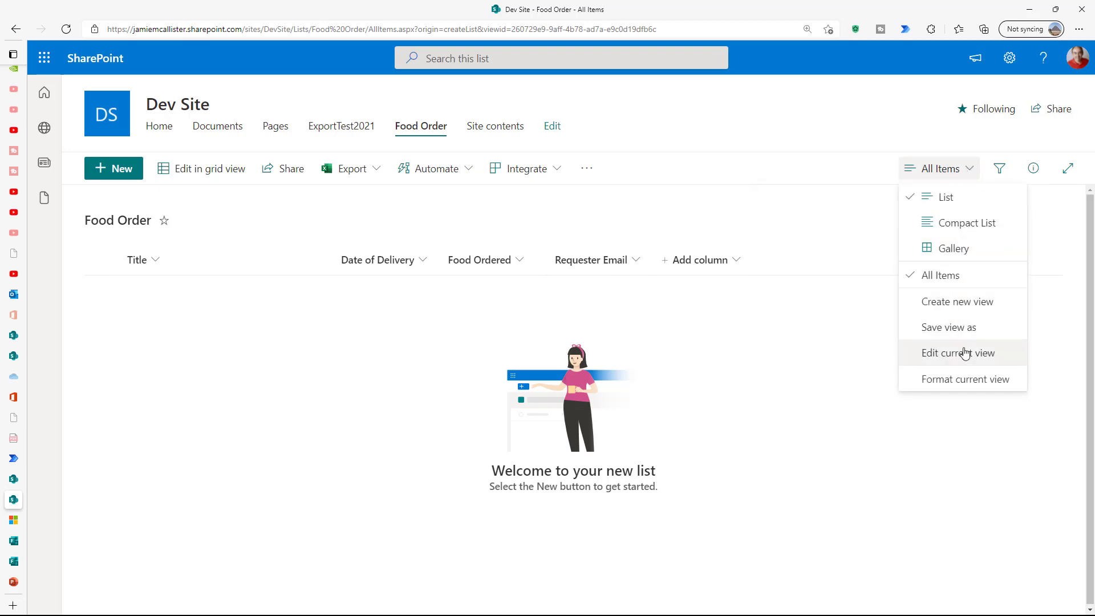
click(964, 353)
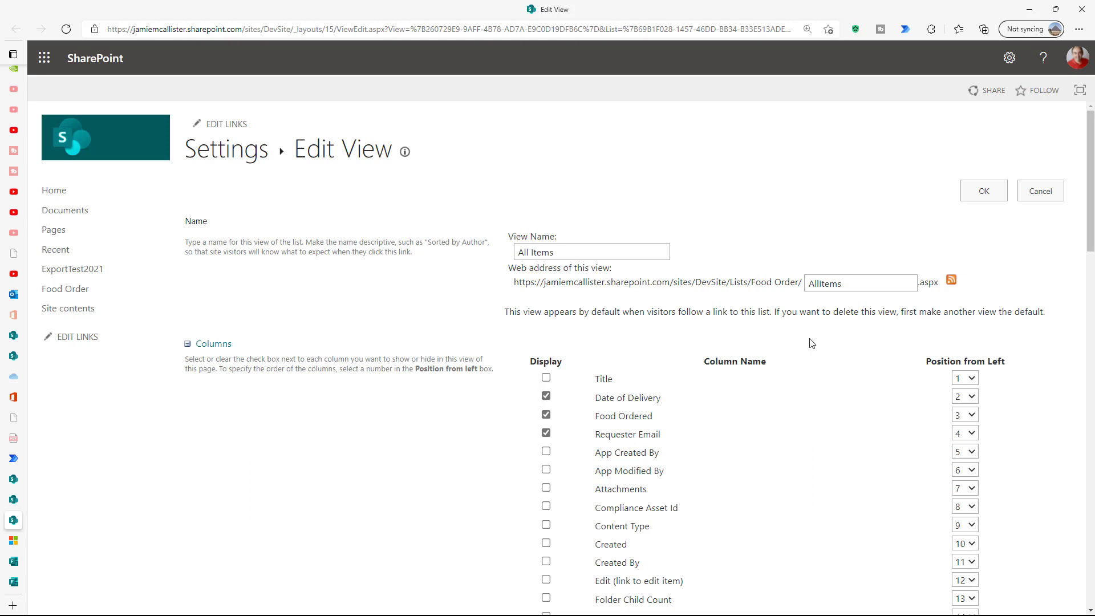
click(978, 194)
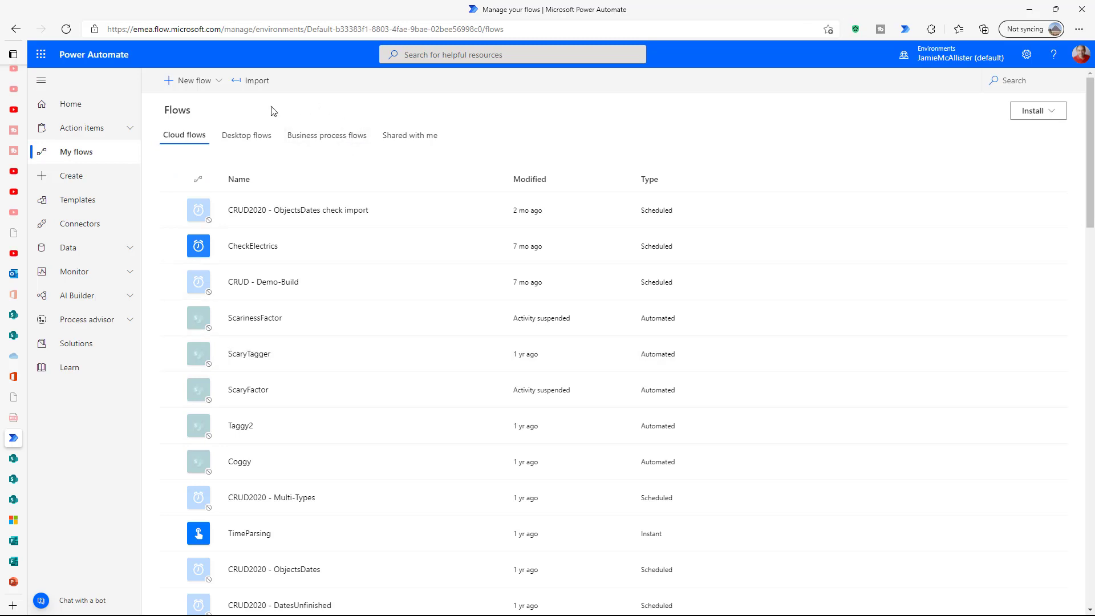
- In Power Automate, search the flow templates for forms and start a flow from the Record form responses in SharePoint template
click(220, 82)
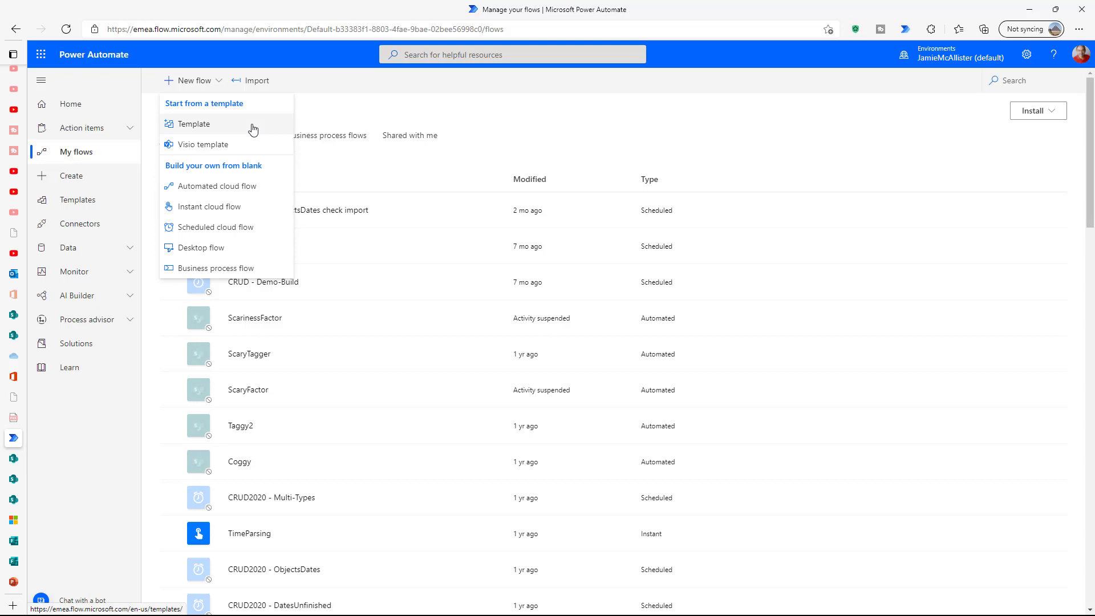
click(223, 130)
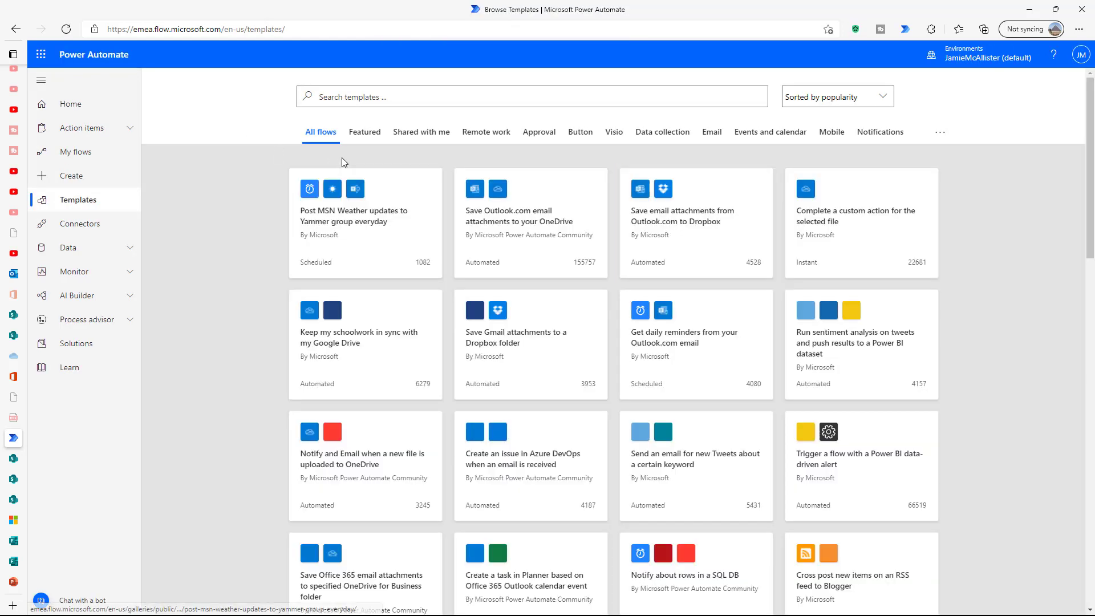
click(385, 96)
text(forms)
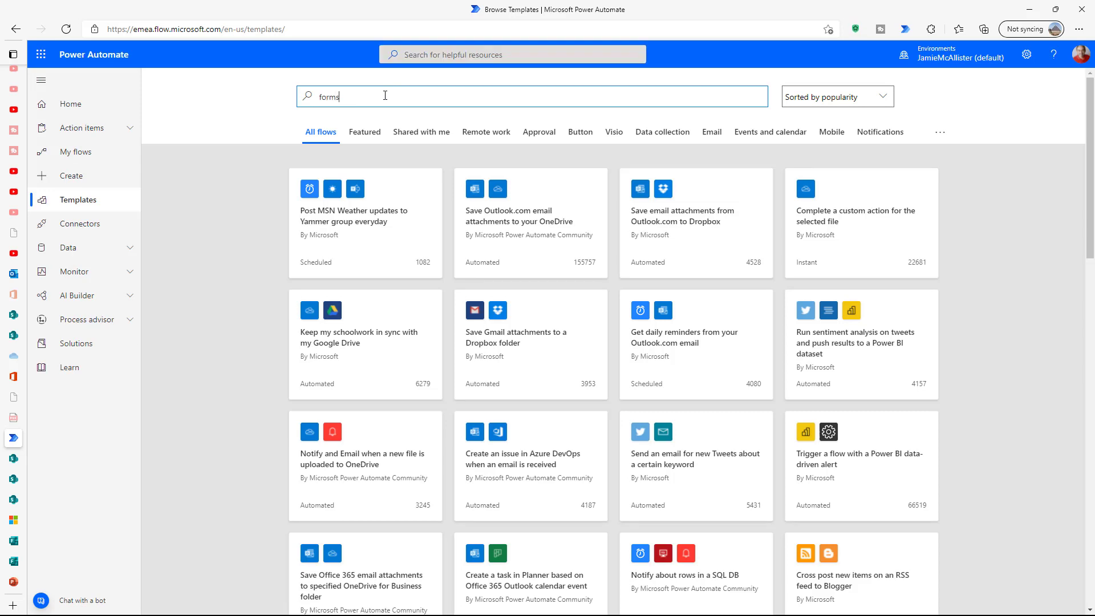
key(Return)
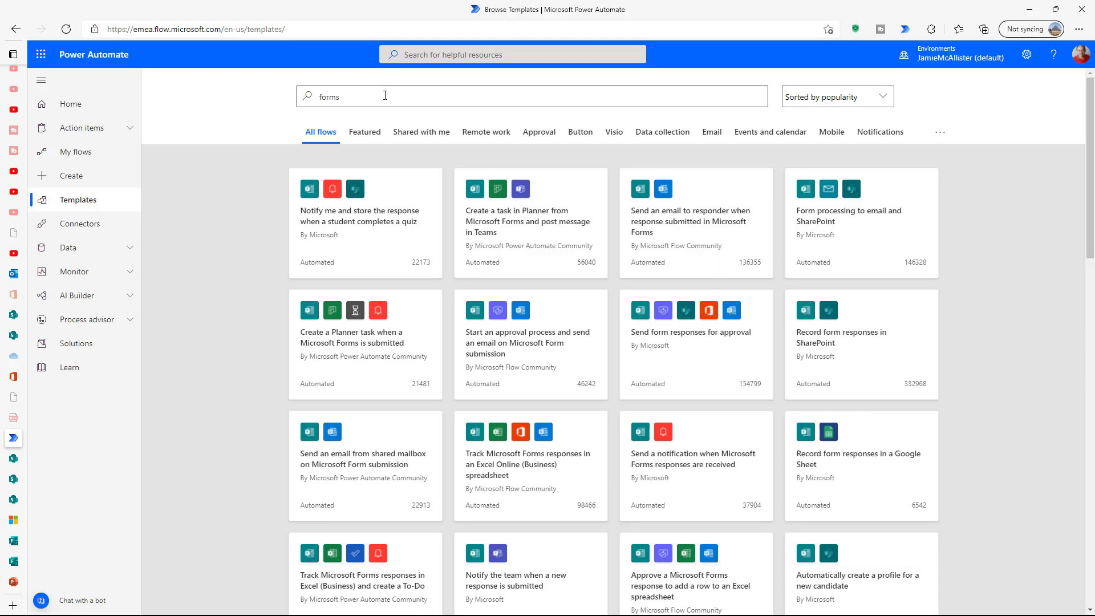
click(861, 345)
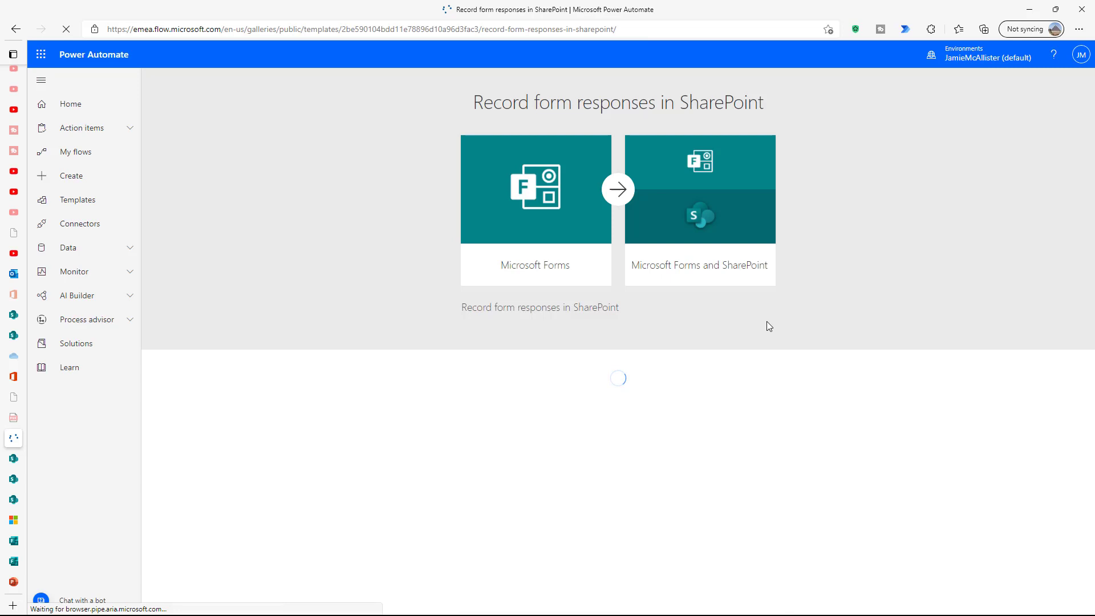
click(632, 469)
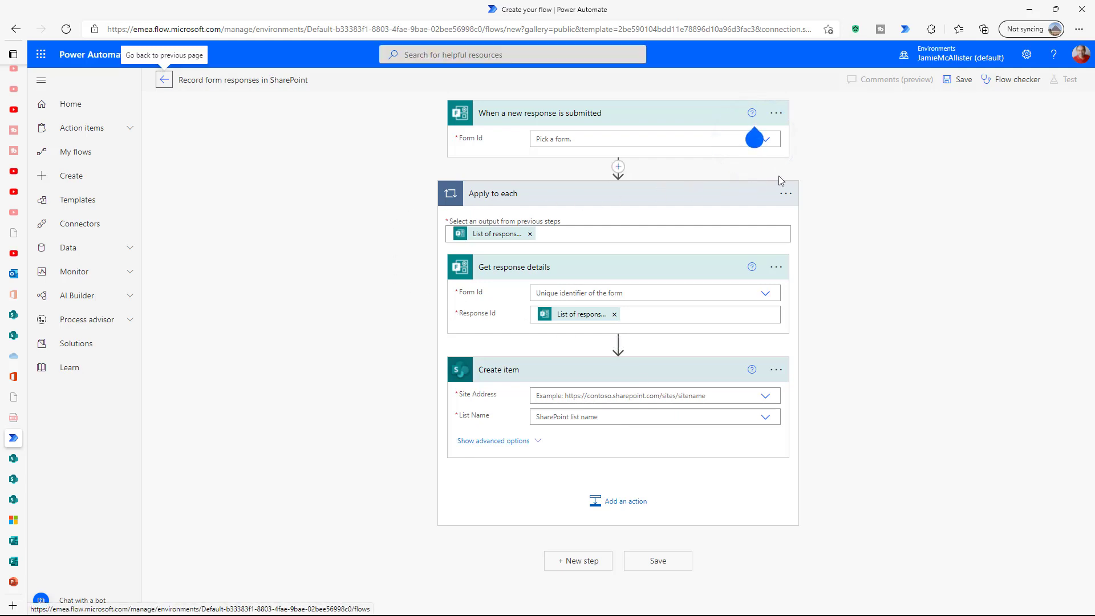
- Choose the Food Order form for both the new response trigger and the Get response details action
click(770, 146)
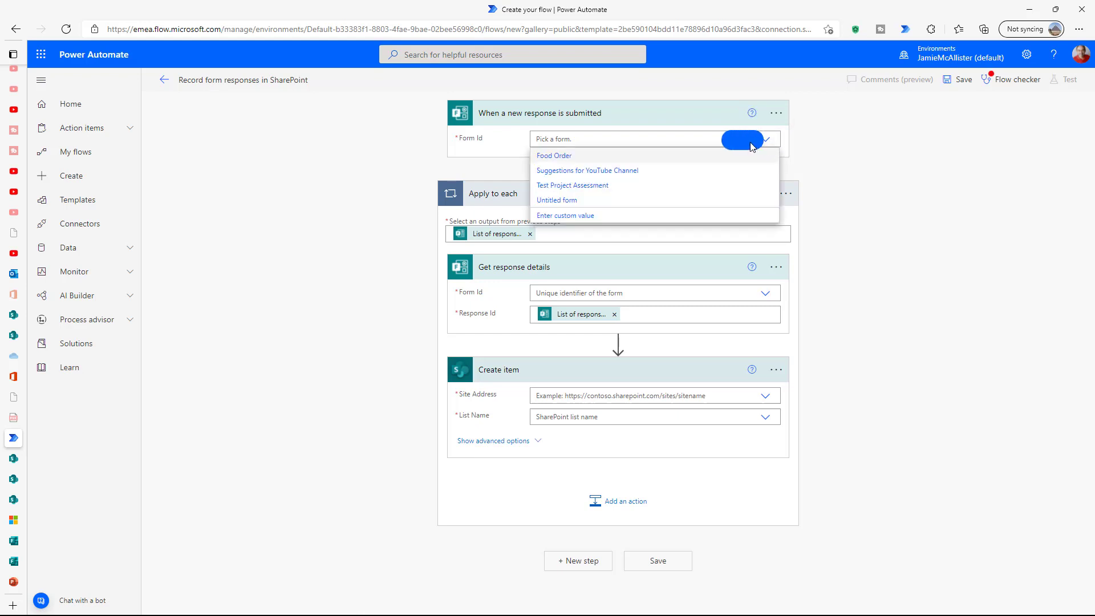
click(751, 167)
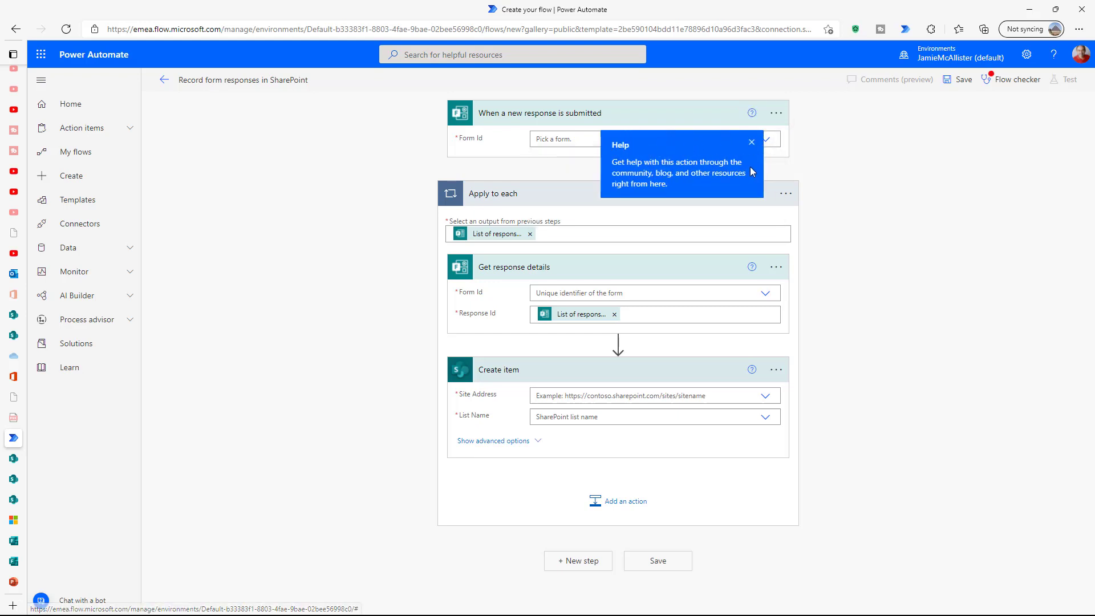
click(752, 142)
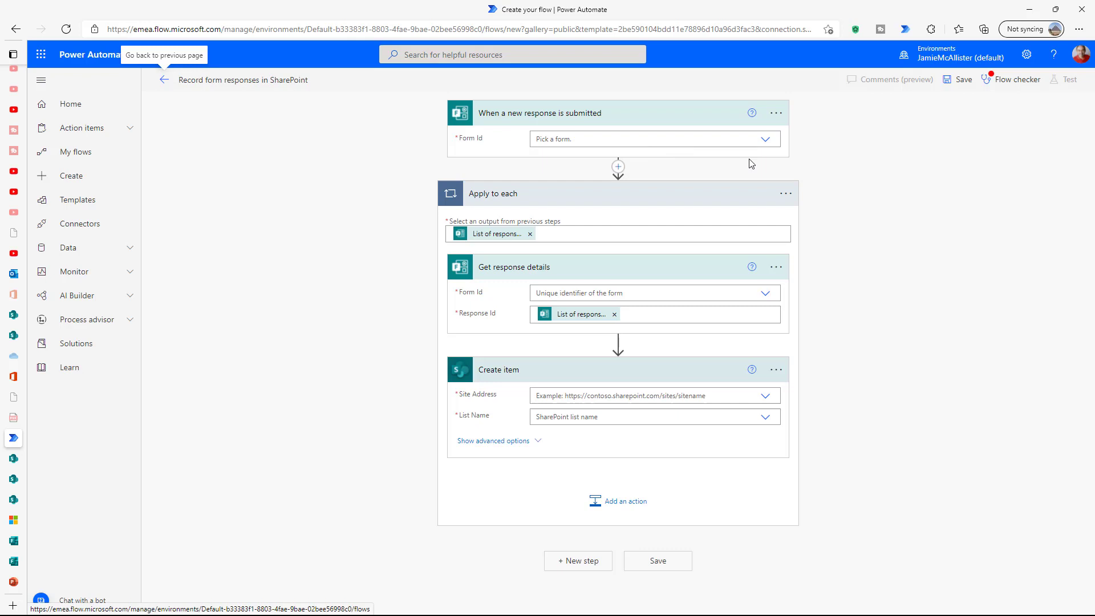
click(766, 141)
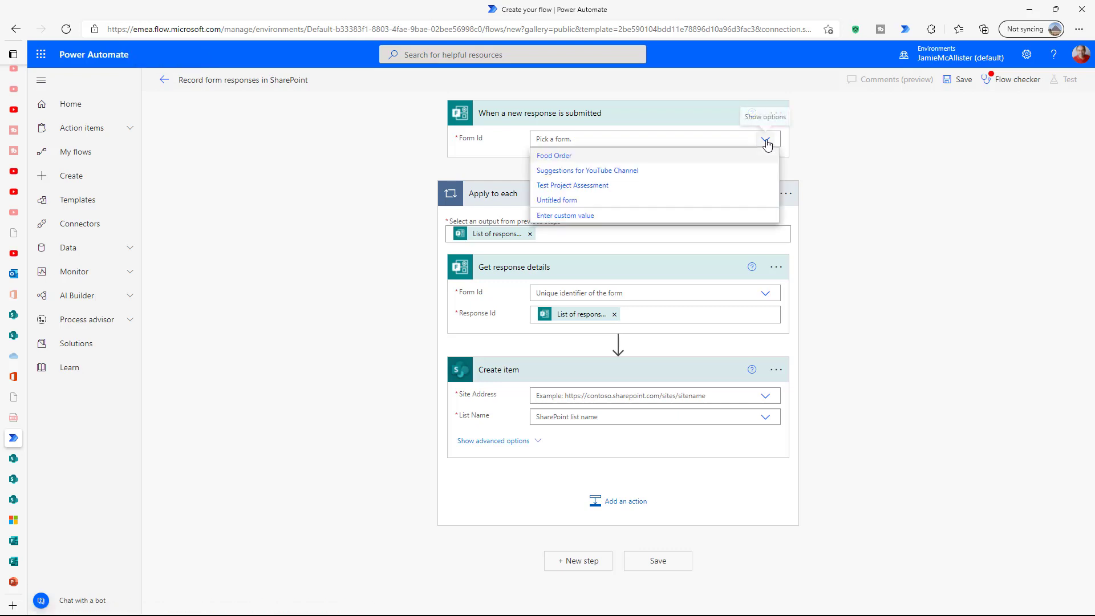
click(560, 156)
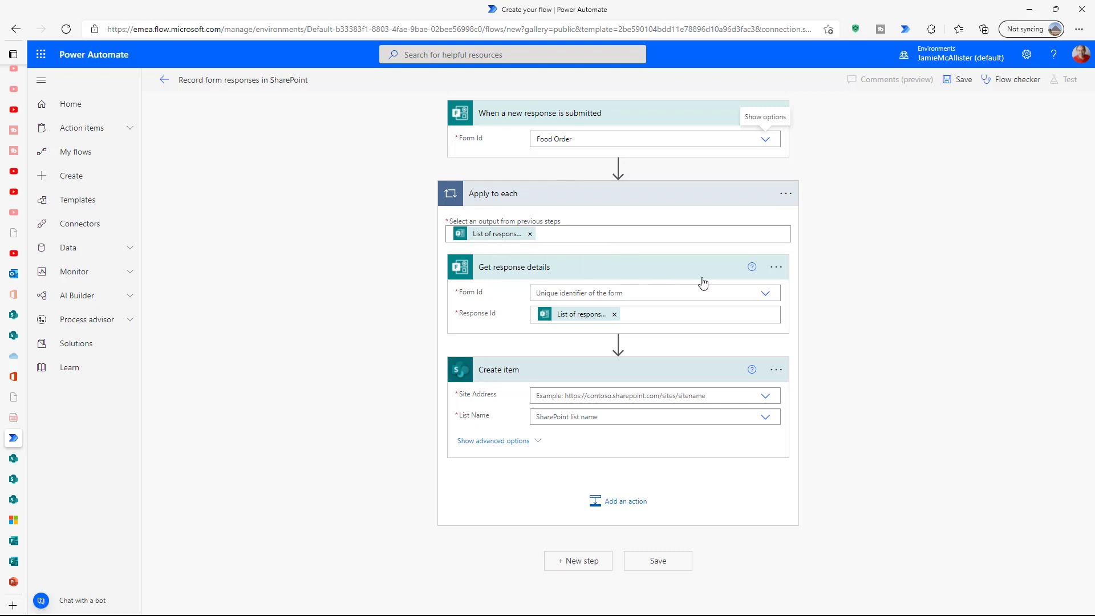
click(770, 296)
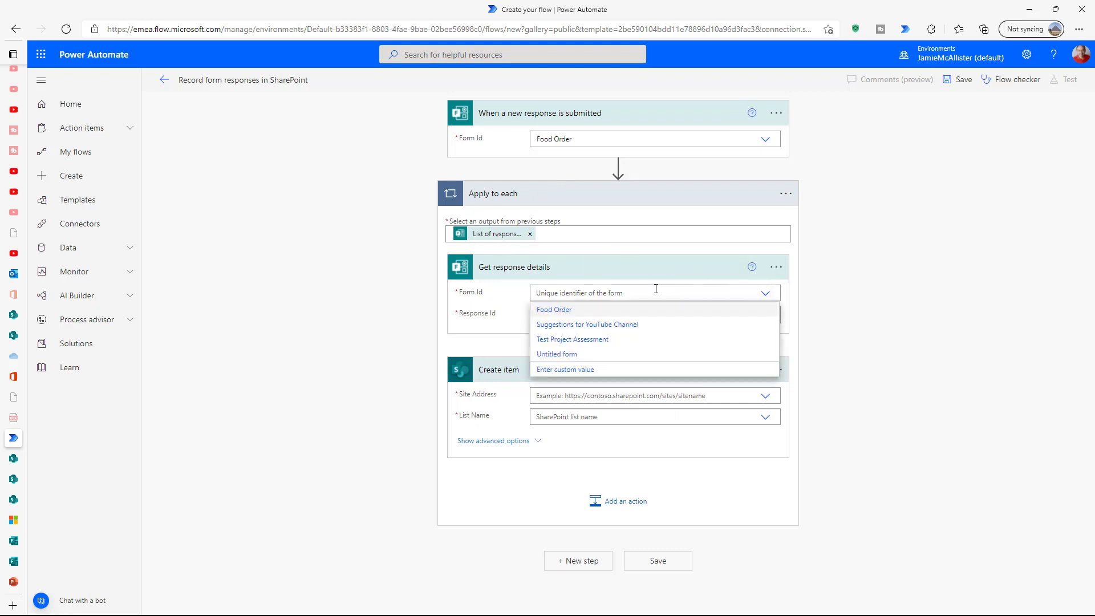
click(564, 311)
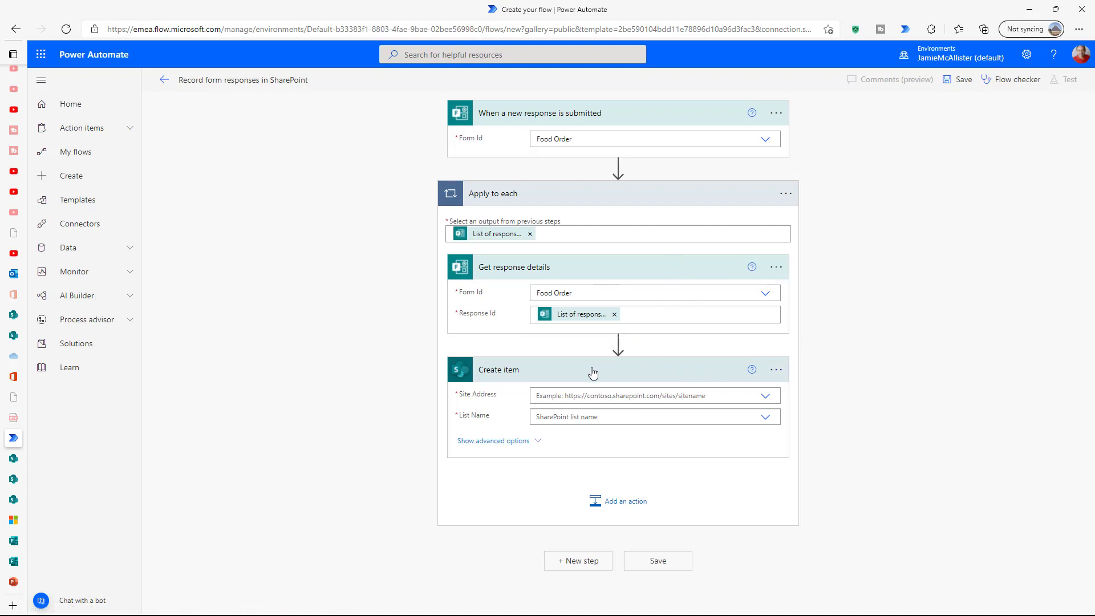
- Point the Create item action at the Dev Site and its Food Order list
click(766, 397)
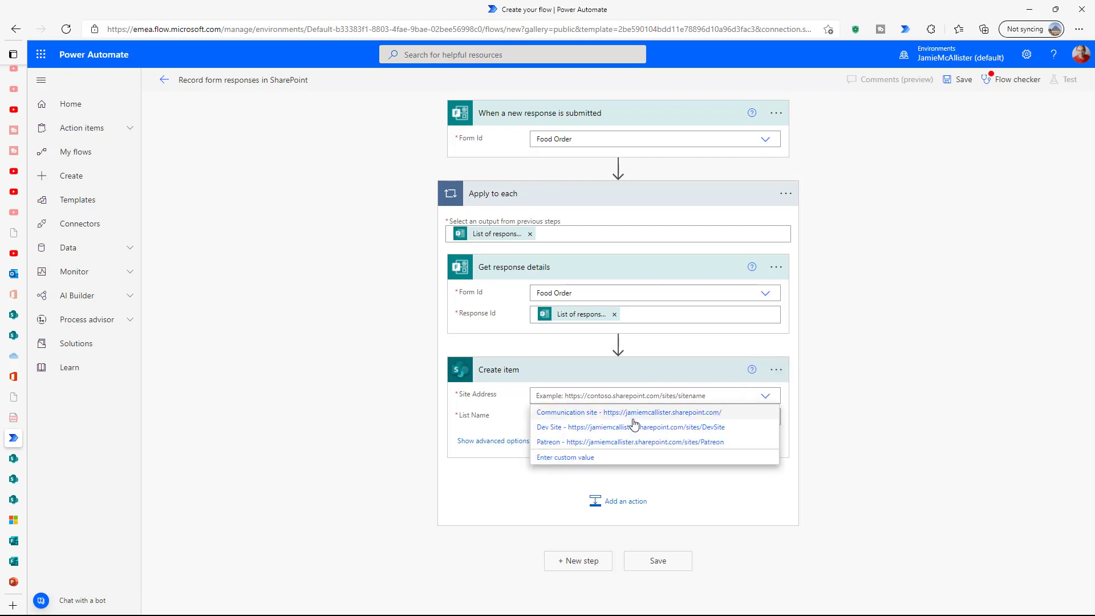
click(635, 428)
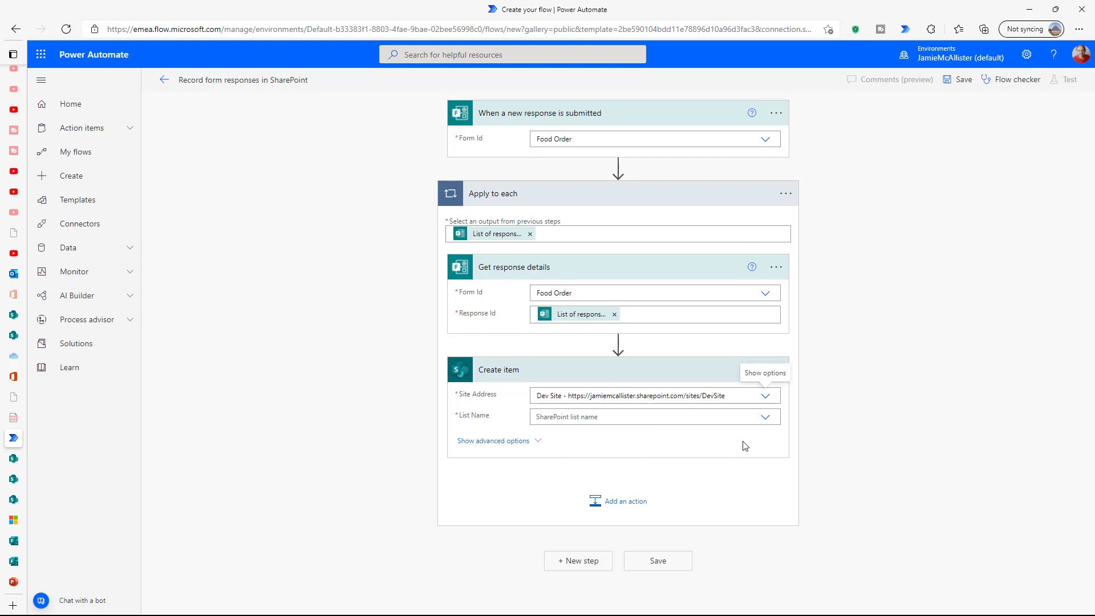
click(765, 421)
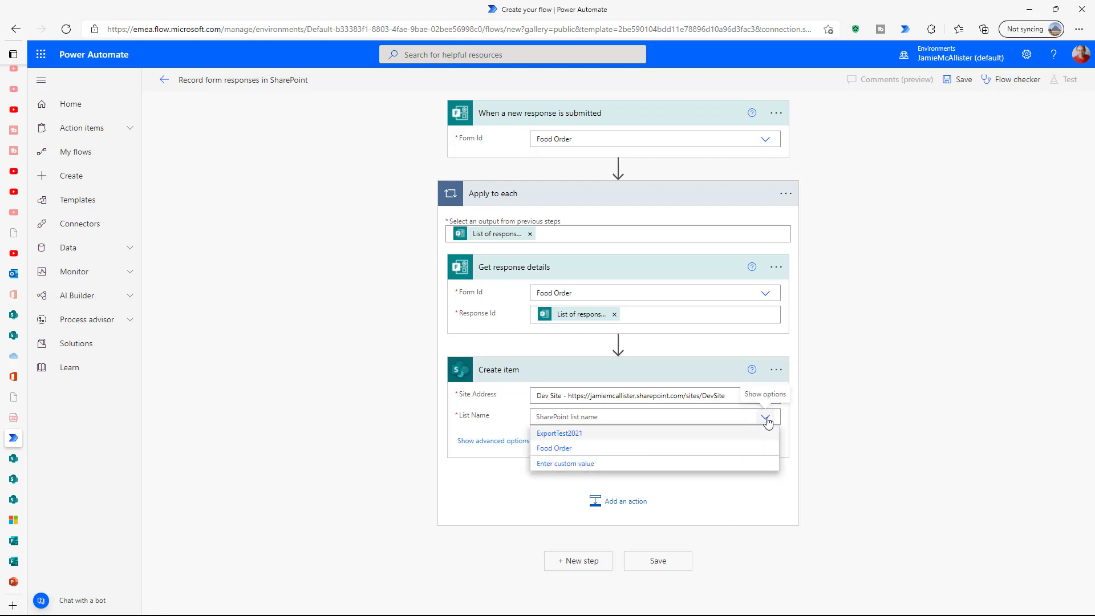
click(582, 452)
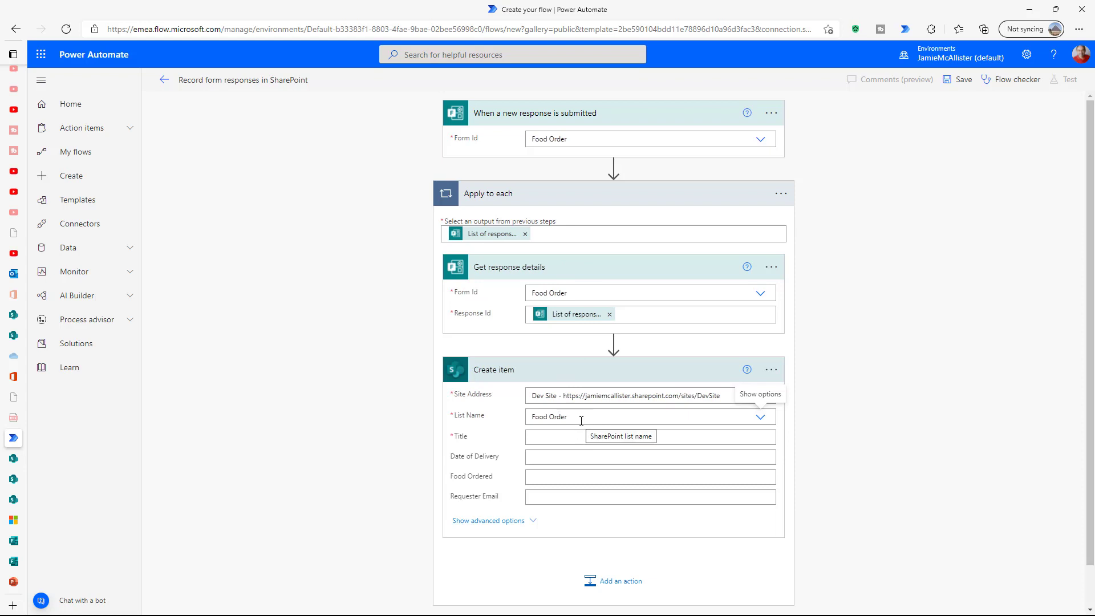
- In Create item, set Title to Default and fill Date of Delivery with the form's Delivery Date answer
click(573, 438)
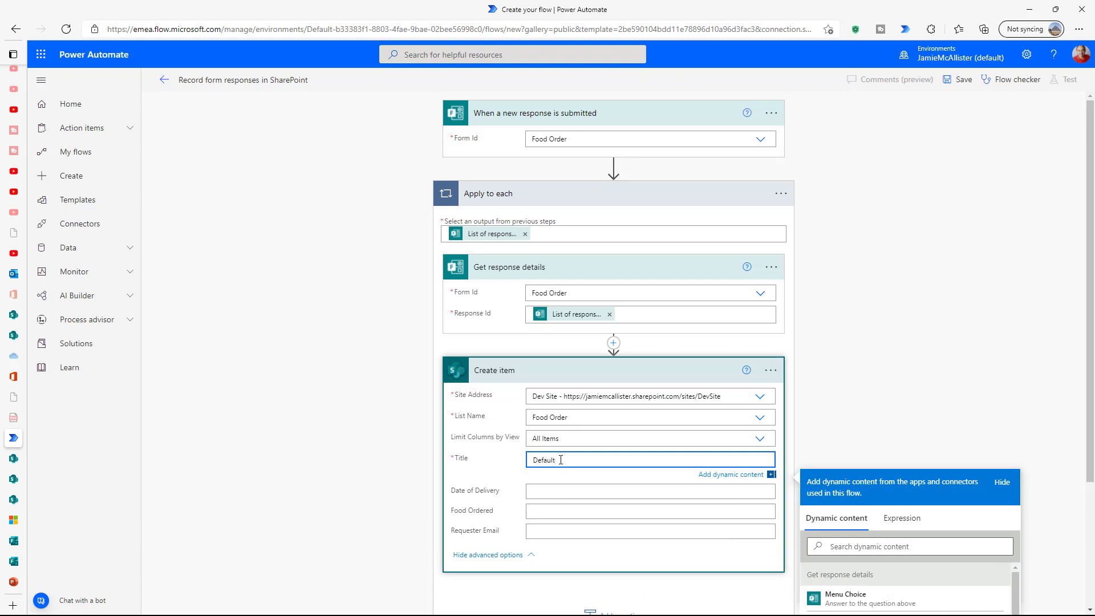
text(Default)
click(585, 490)
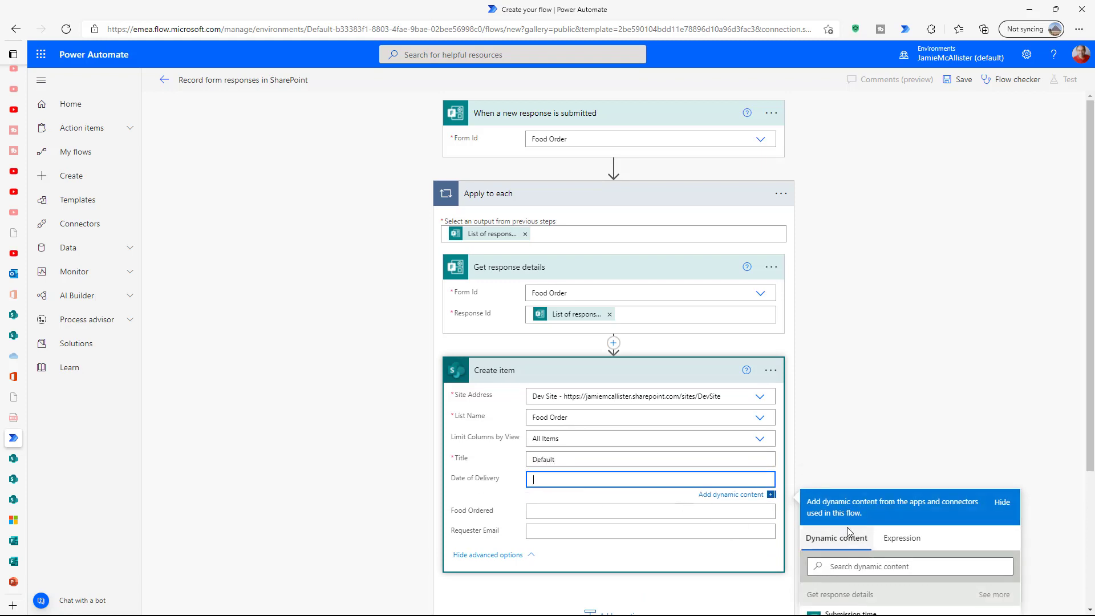
scroll(848, 527, down, 3)
click(939, 406)
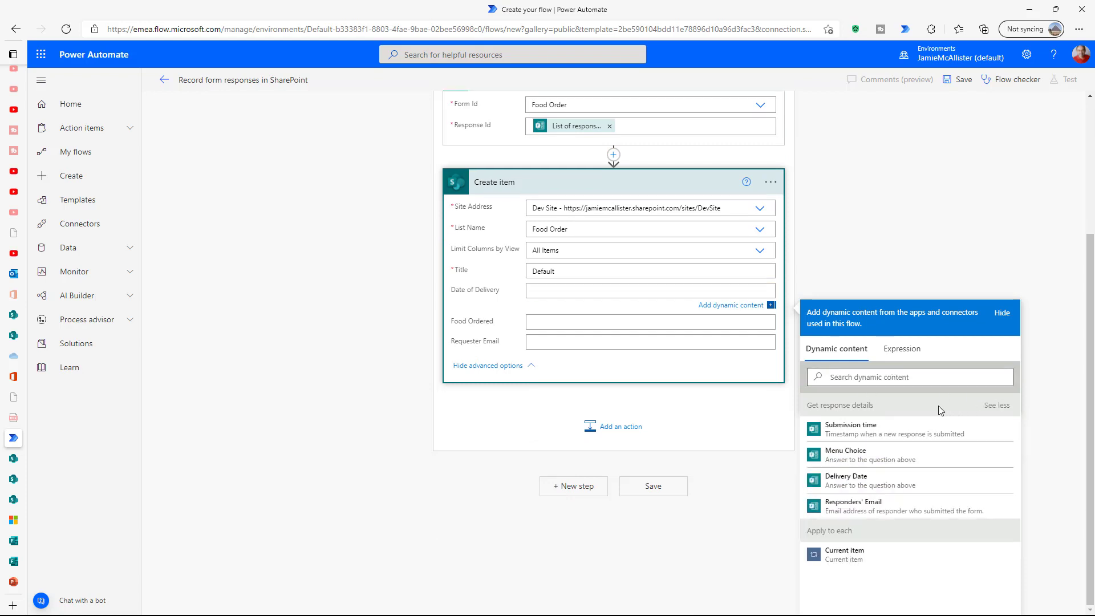
click(863, 485)
- Map Food Ordered to the Menu Choice answer and Requester Email to the Responders' Email dynamic content
click(588, 324)
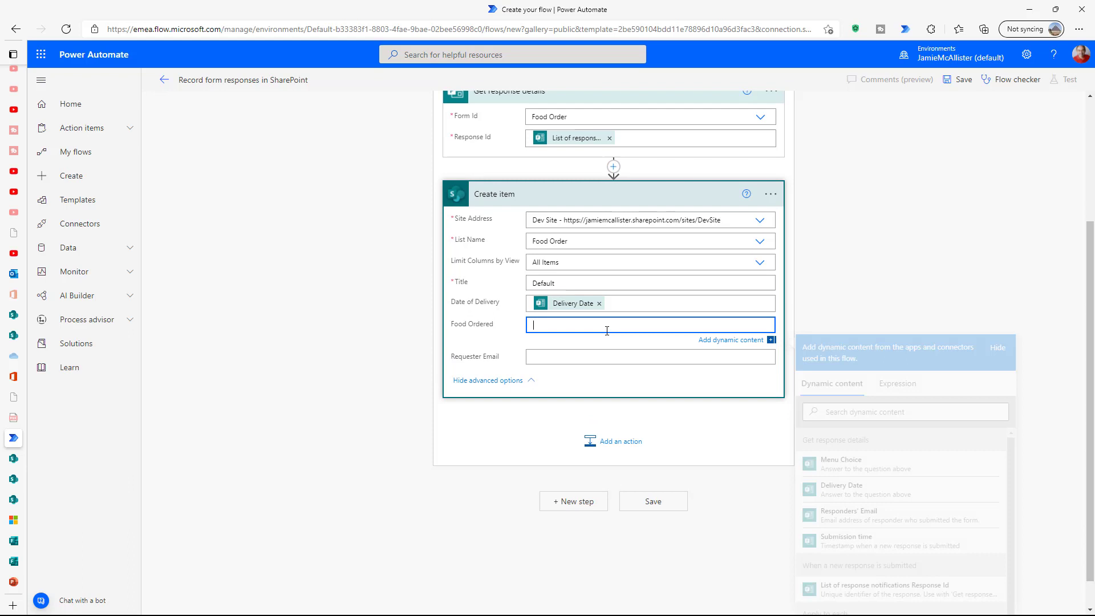
click(864, 465)
click(600, 361)
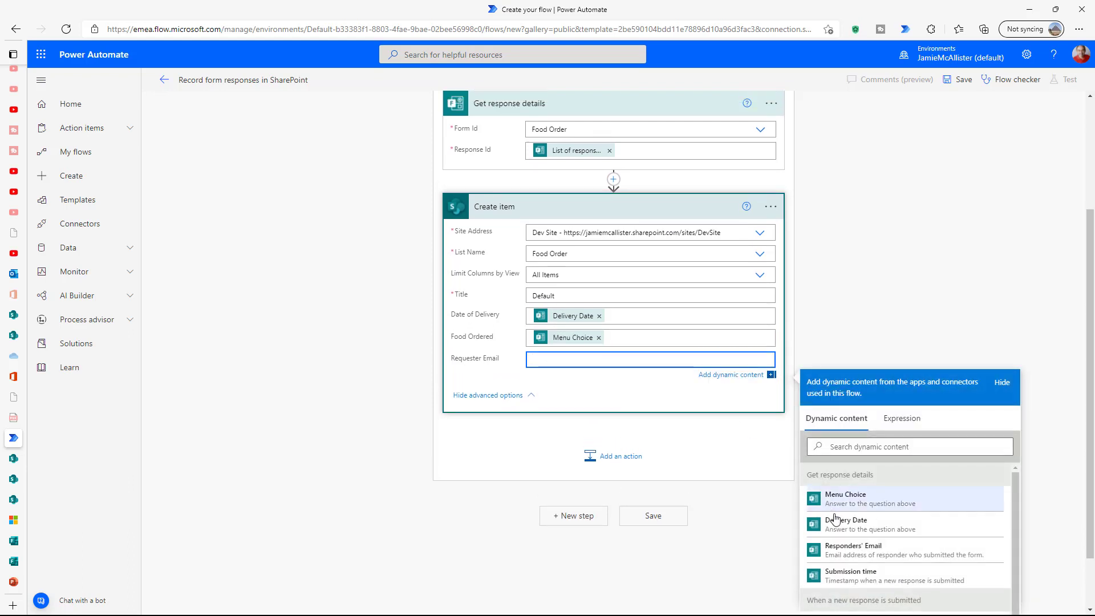
click(866, 552)
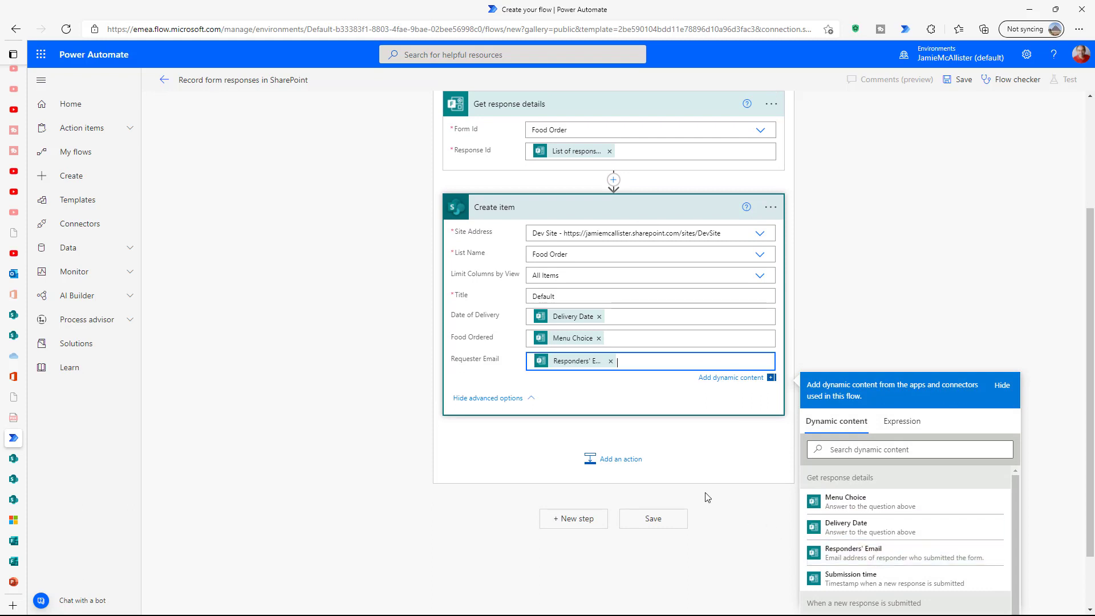
- Save the Record form responses in SharePoint flow and leave the flow editor
click(733, 464)
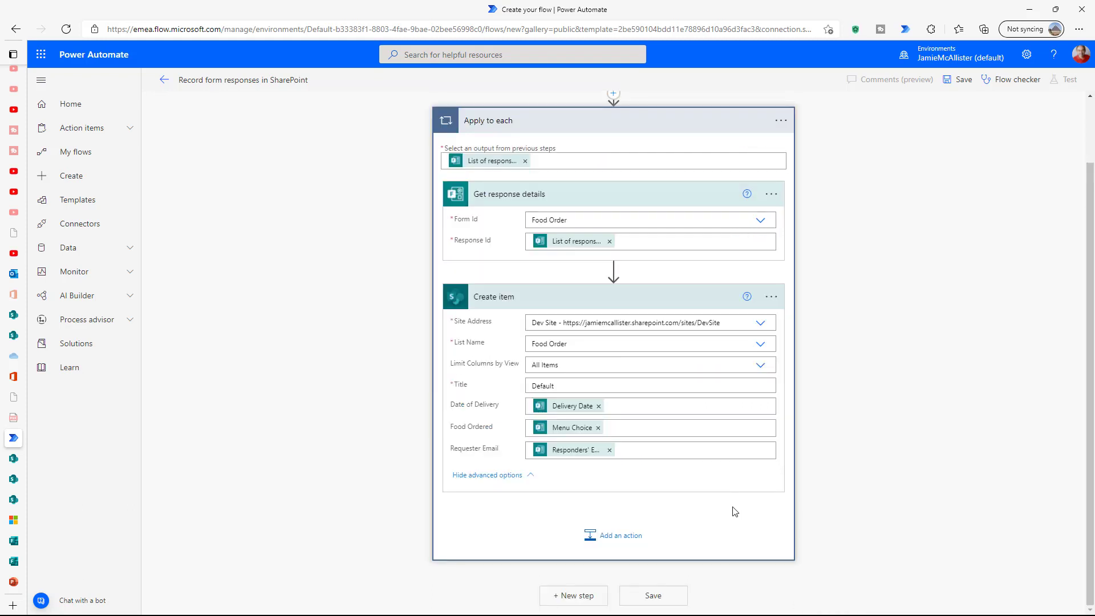
click(668, 595)
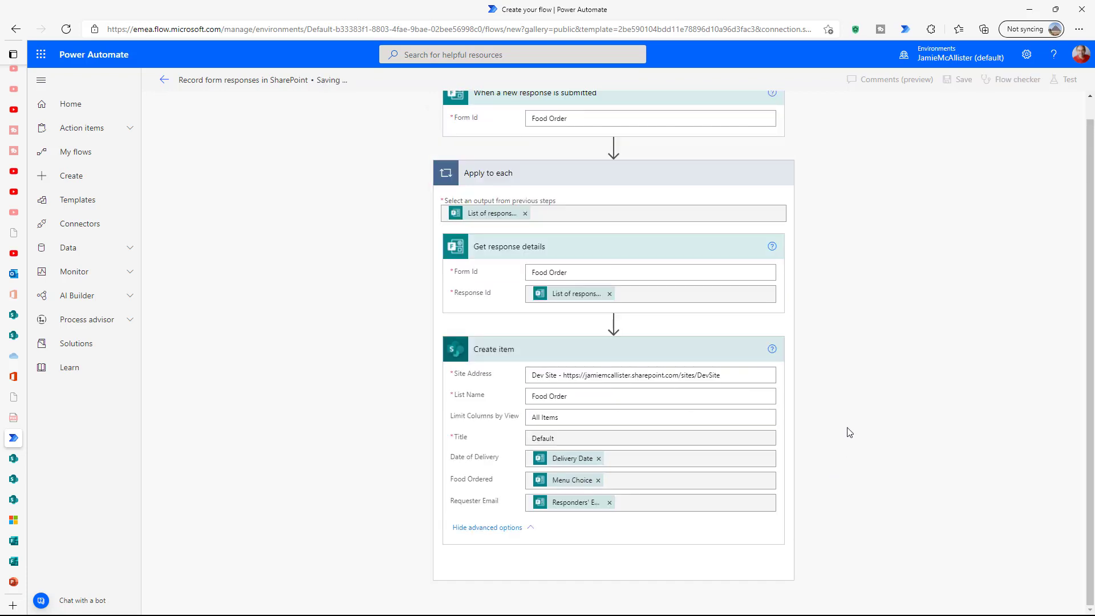
click(164, 80)
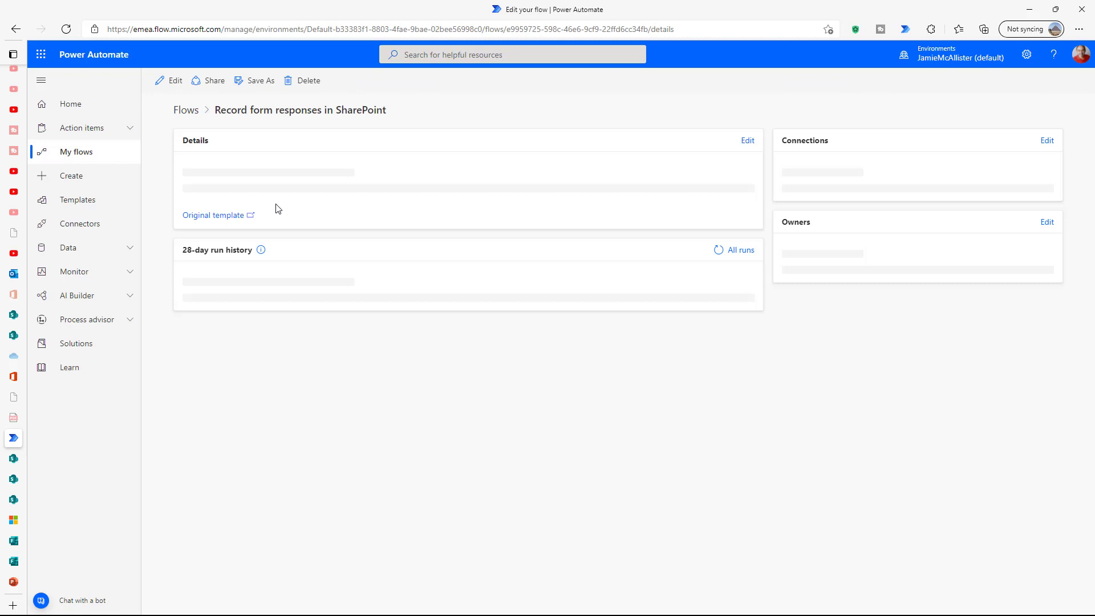
- Start building a new scheduled cloud flow from blank and name it Notify Kitchen
click(219, 81)
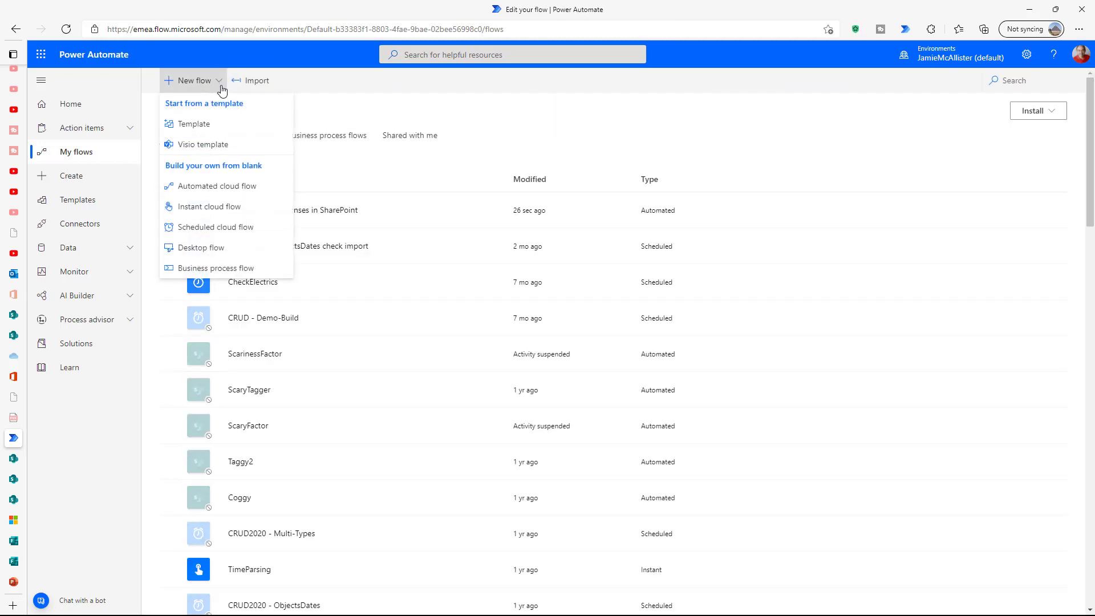
click(270, 229)
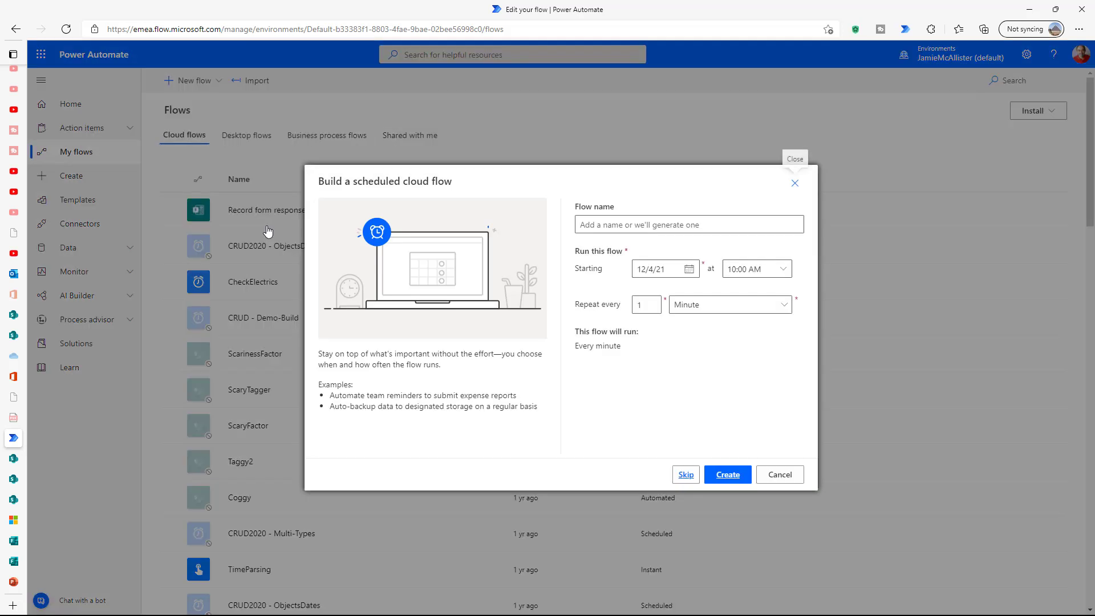
click(634, 227)
text(Notify Kitchen)
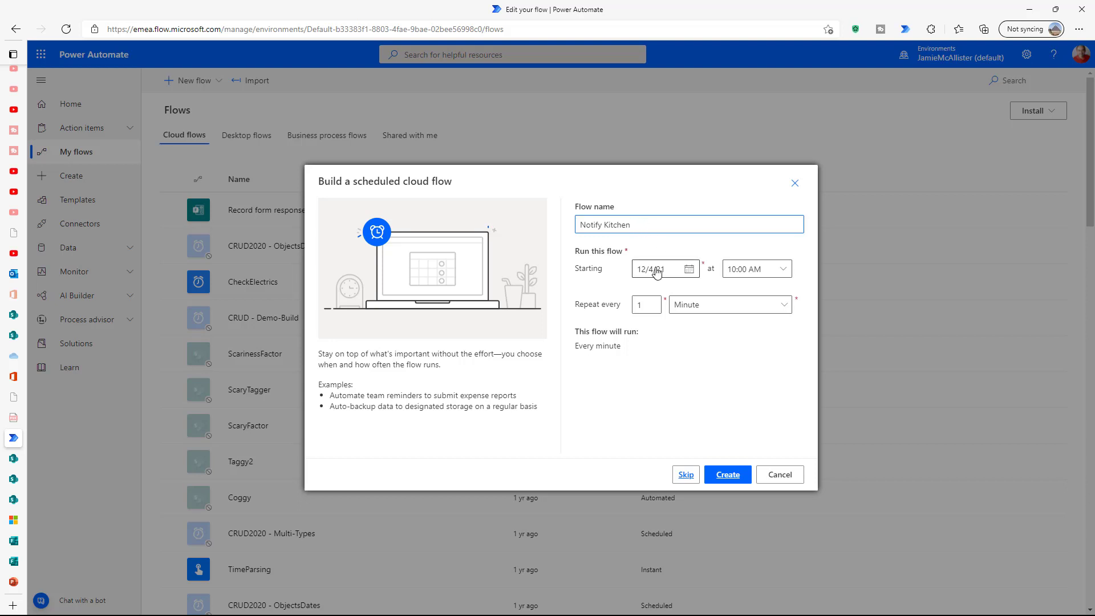
- Schedule the flow to repeat every 1 day with a start time of 11:15 AM and create it
click(780, 307)
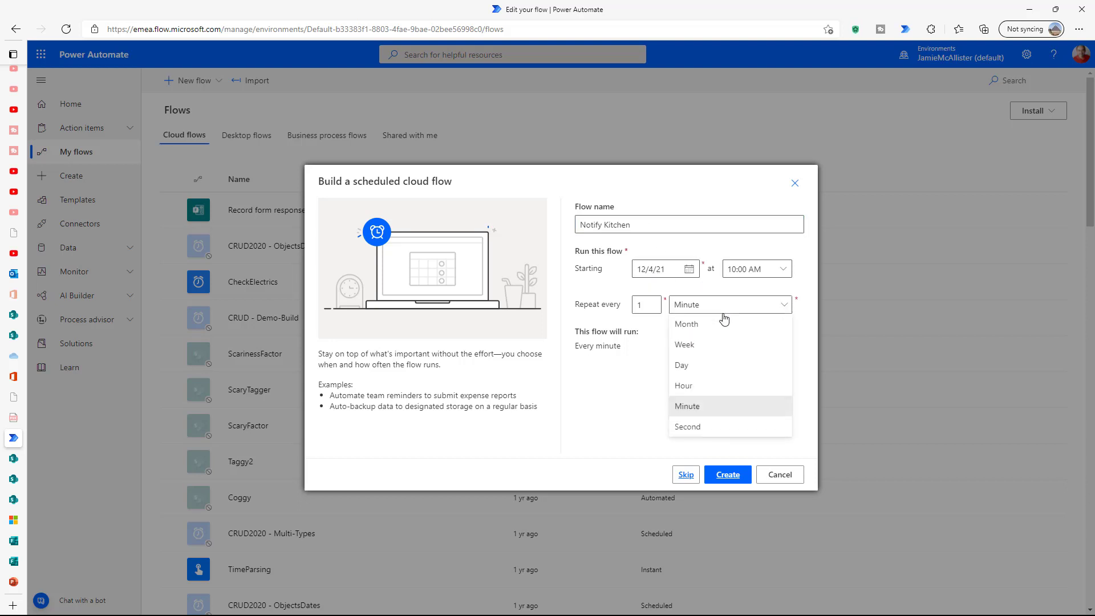
click(765, 364)
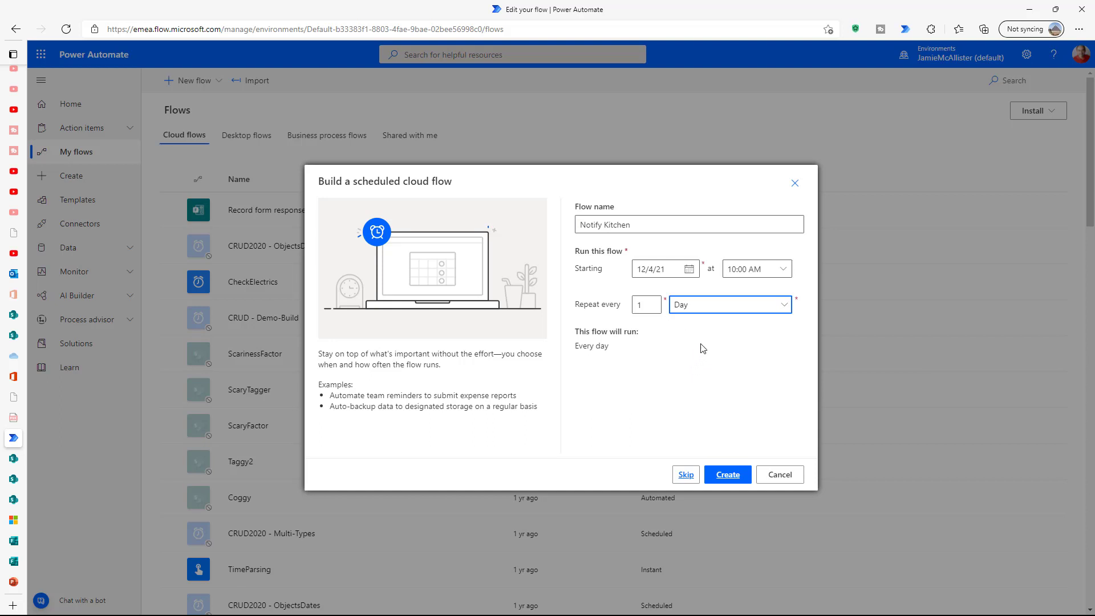
click(780, 270)
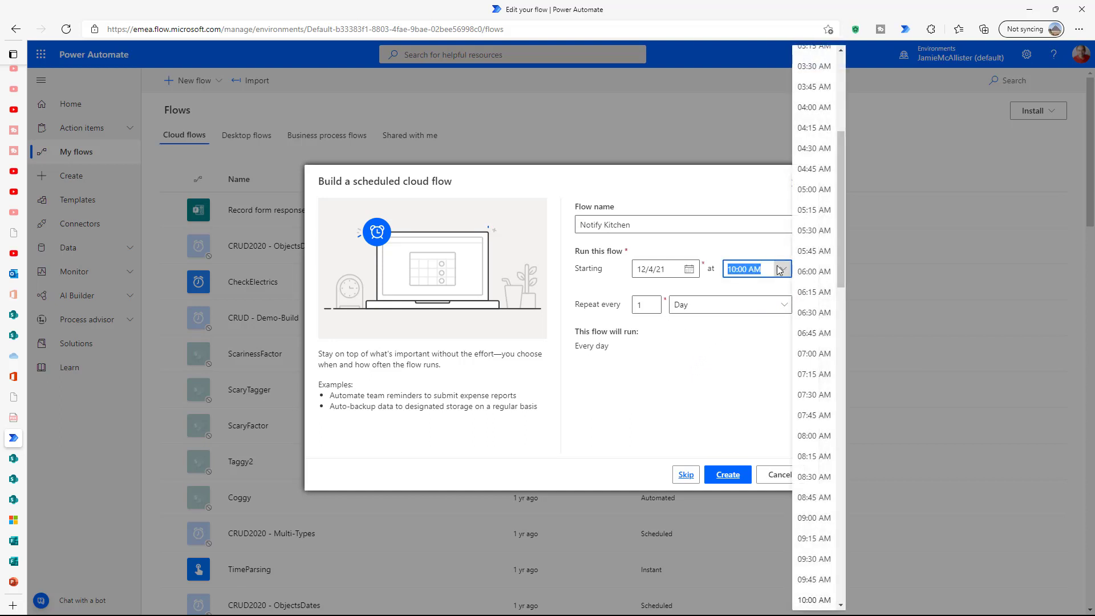
scroll(815, 274, down, 6)
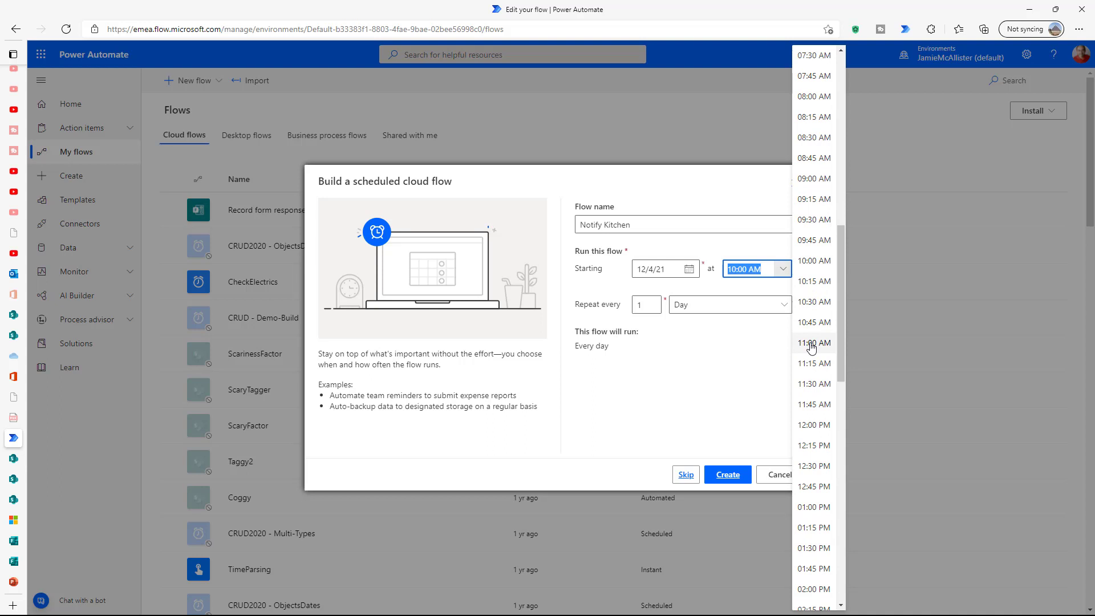
click(815, 363)
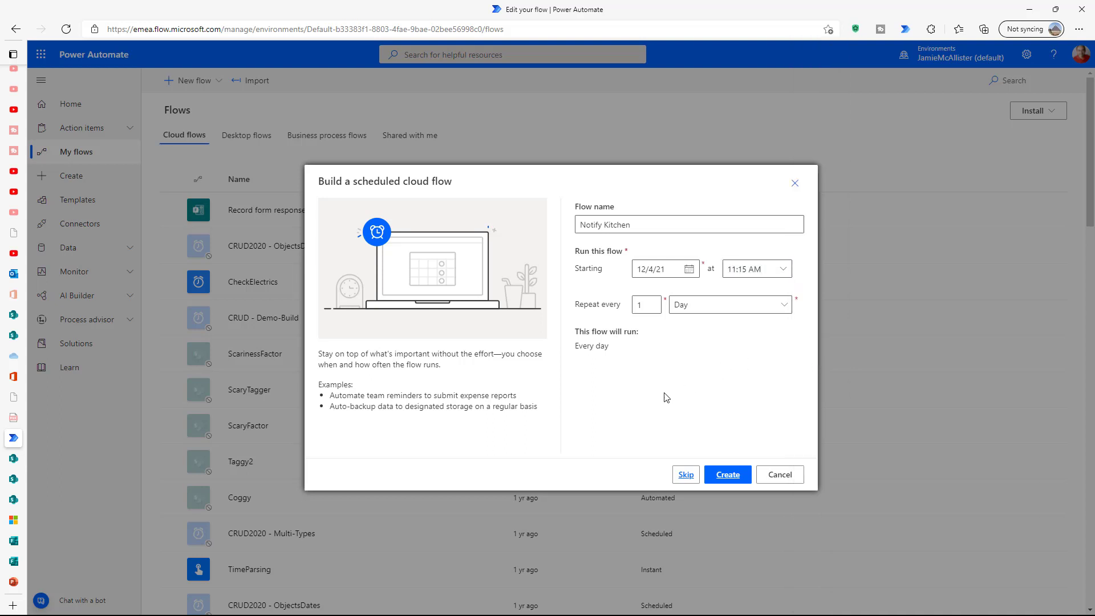
click(726, 477)
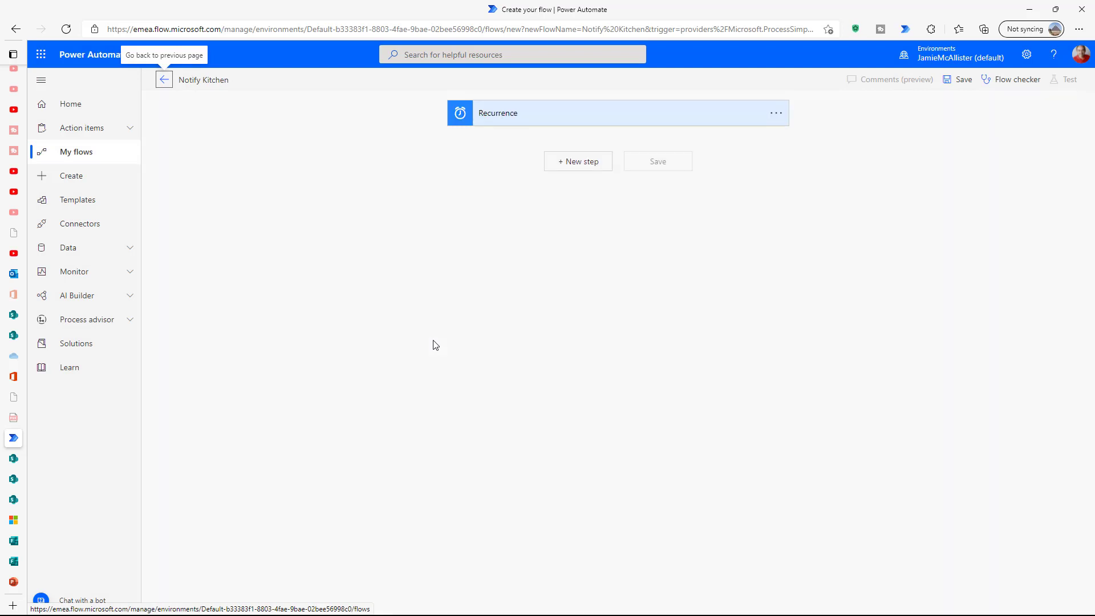
- Add a SharePoint Get items action after the Recurrence trigger
click(589, 163)
text(sharepoint)
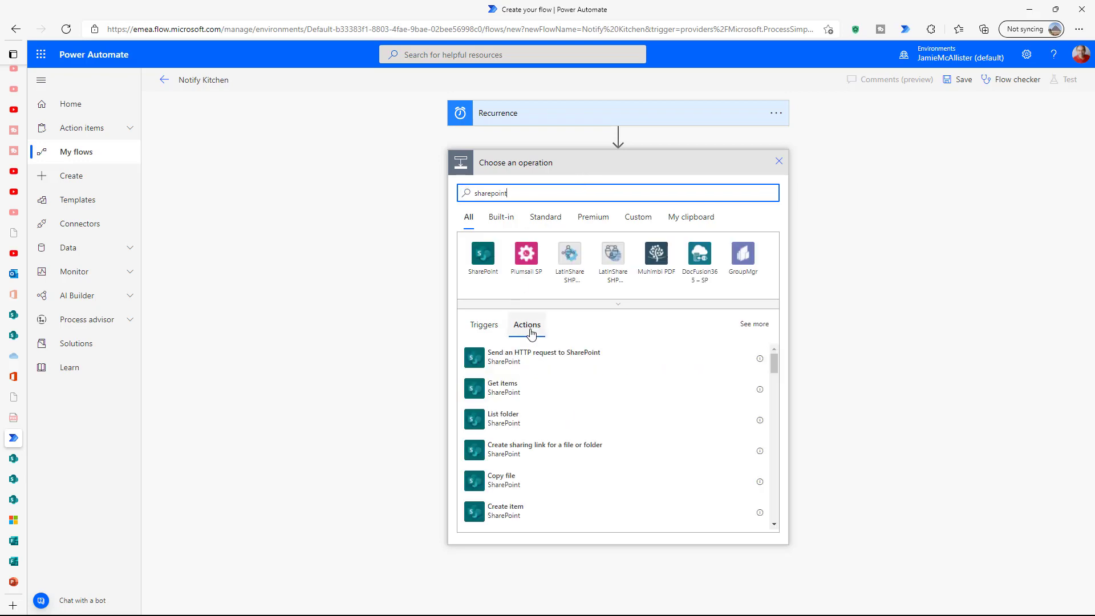
click(499, 389)
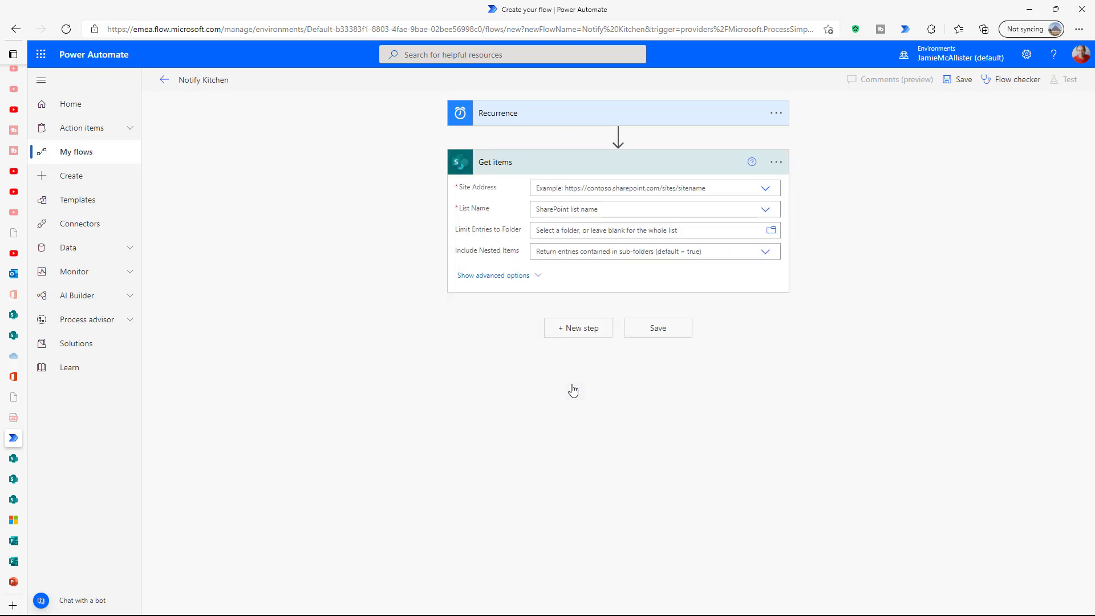
- Point Get items at the Food Order list on the Dev Site and expand the action's advanced options
click(767, 188)
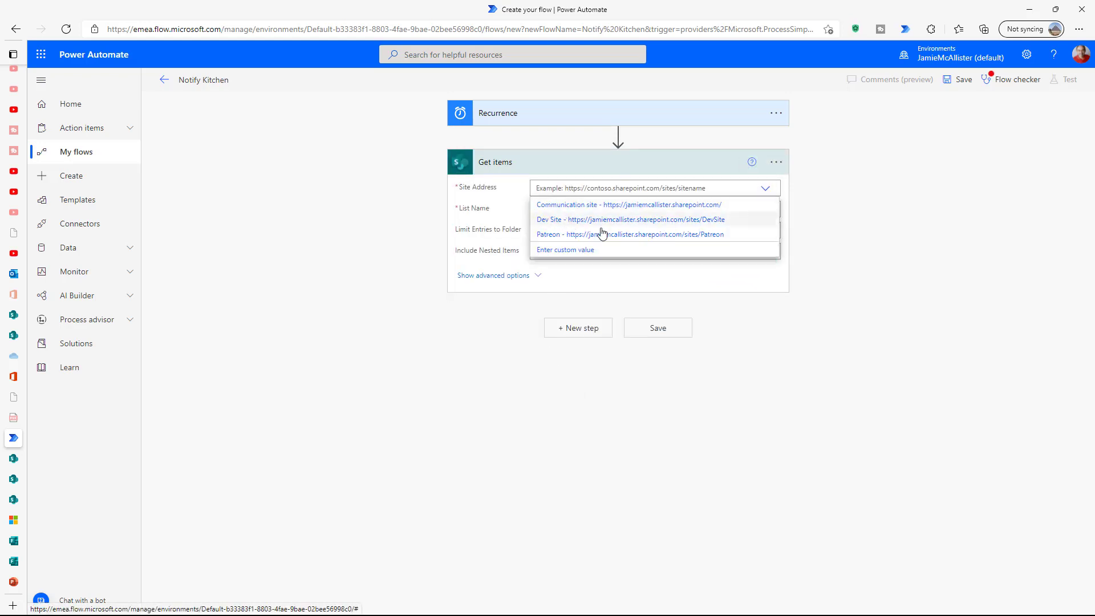
click(601, 227)
click(766, 211)
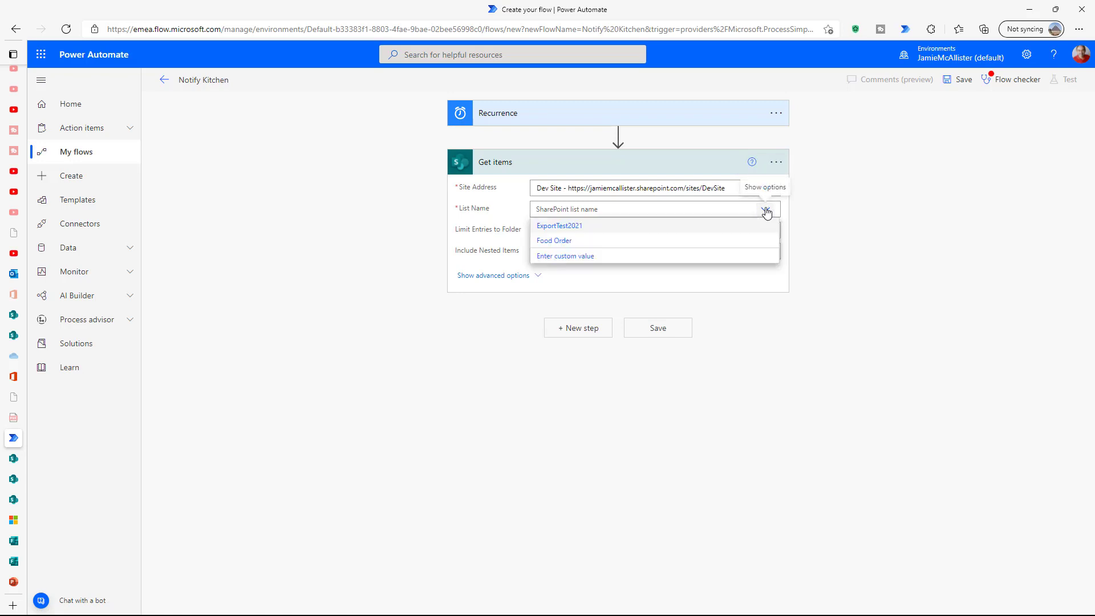
click(557, 241)
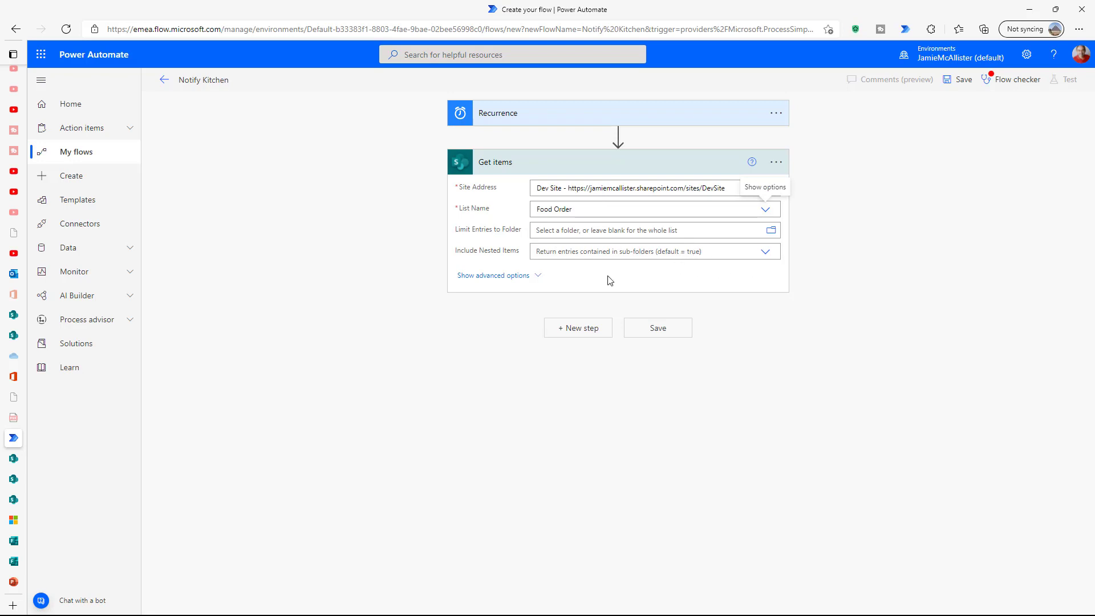
click(540, 276)
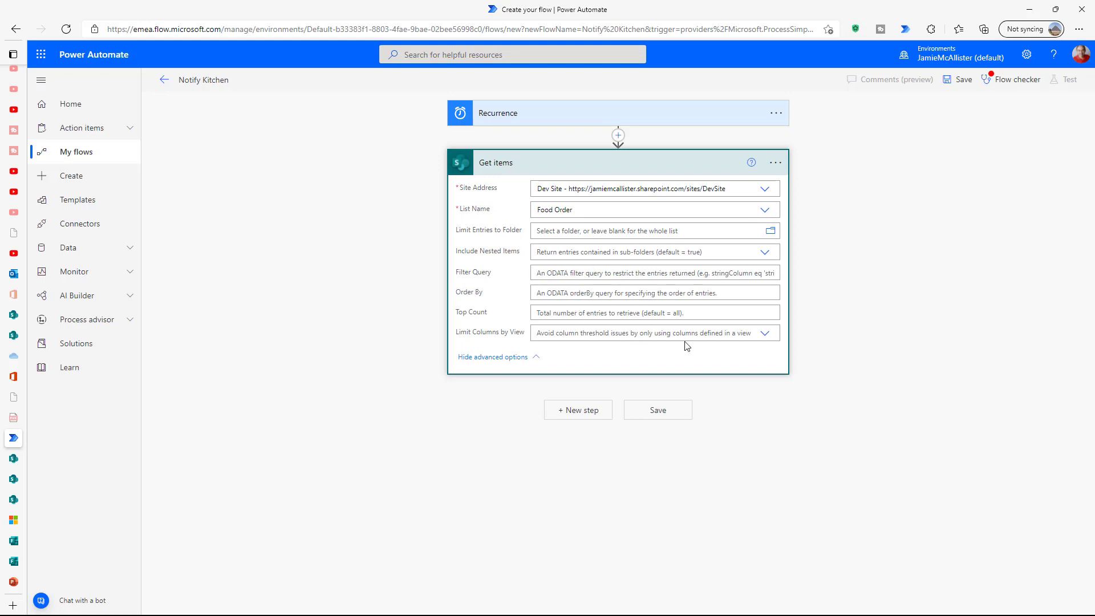
- Limit the columns returned by Get items to the All Items view and start editing the Filter Query
click(765, 333)
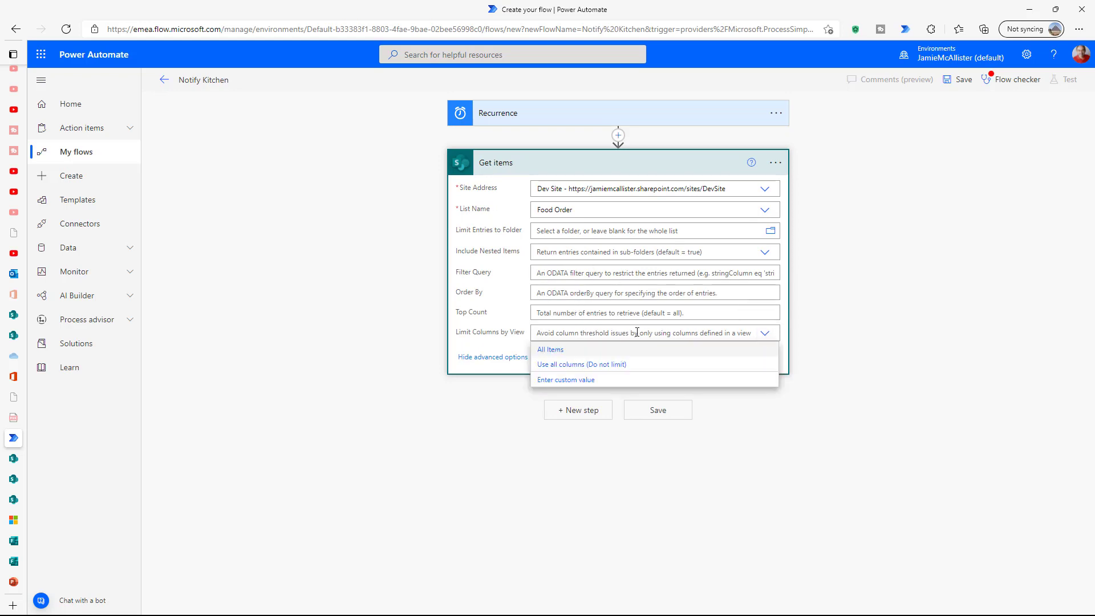
click(559, 349)
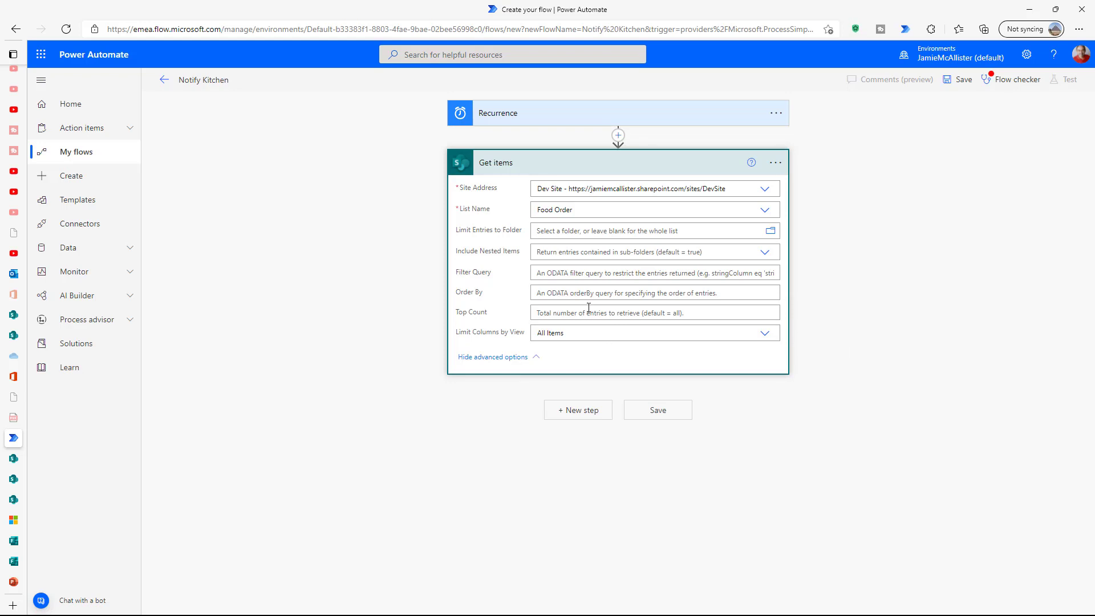
click(583, 270)
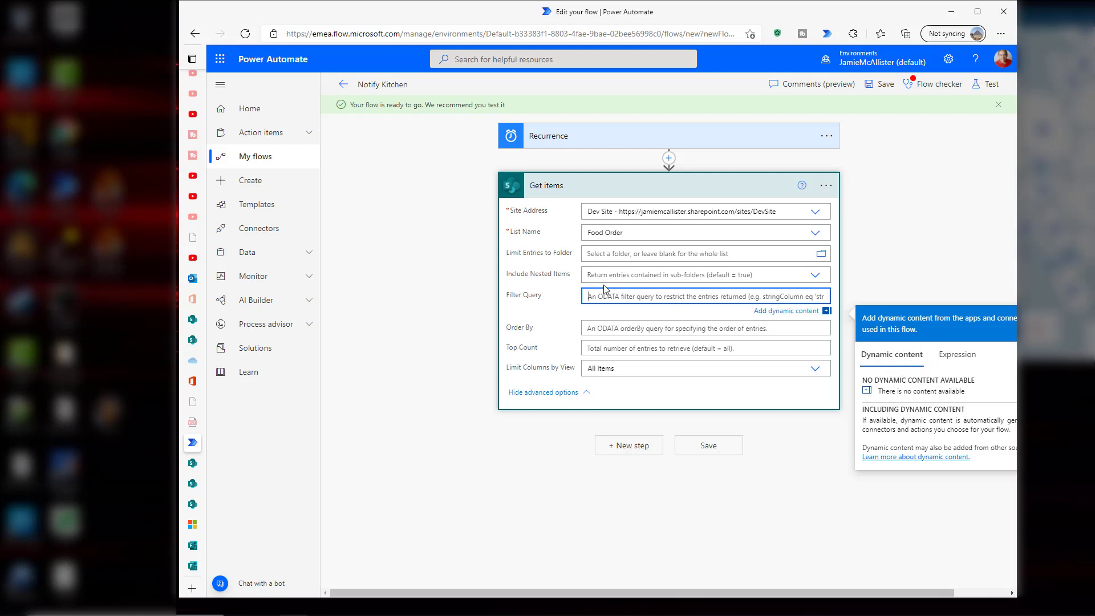
click(978, 11)
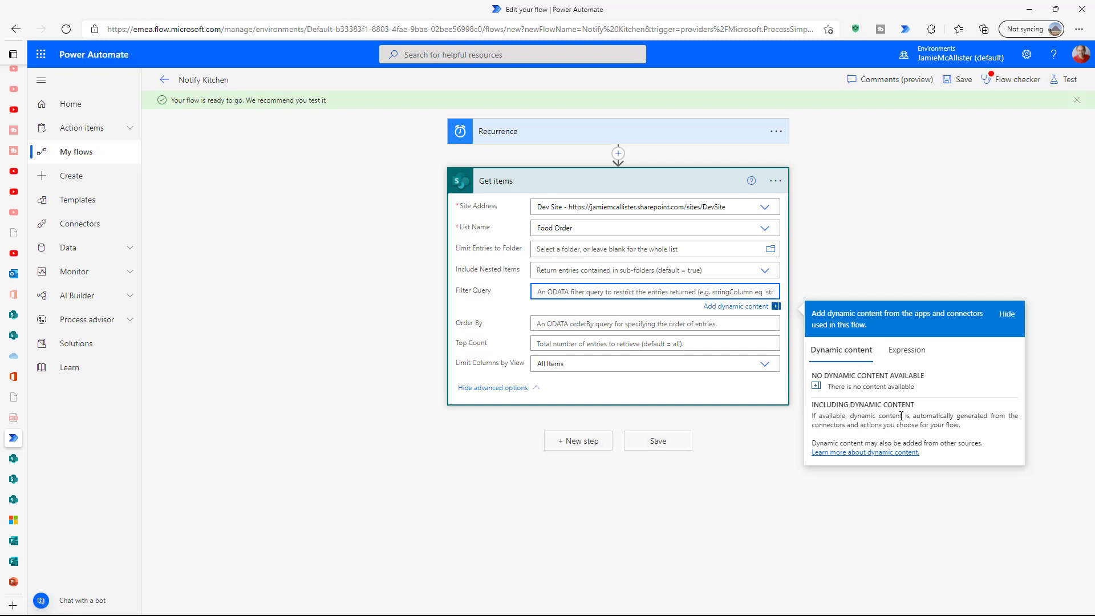
- Switch to the Food Order list in SharePoint and copy the Date of Delivery column's internal name, DateofDelivery, from its settings page address
click(14, 500)
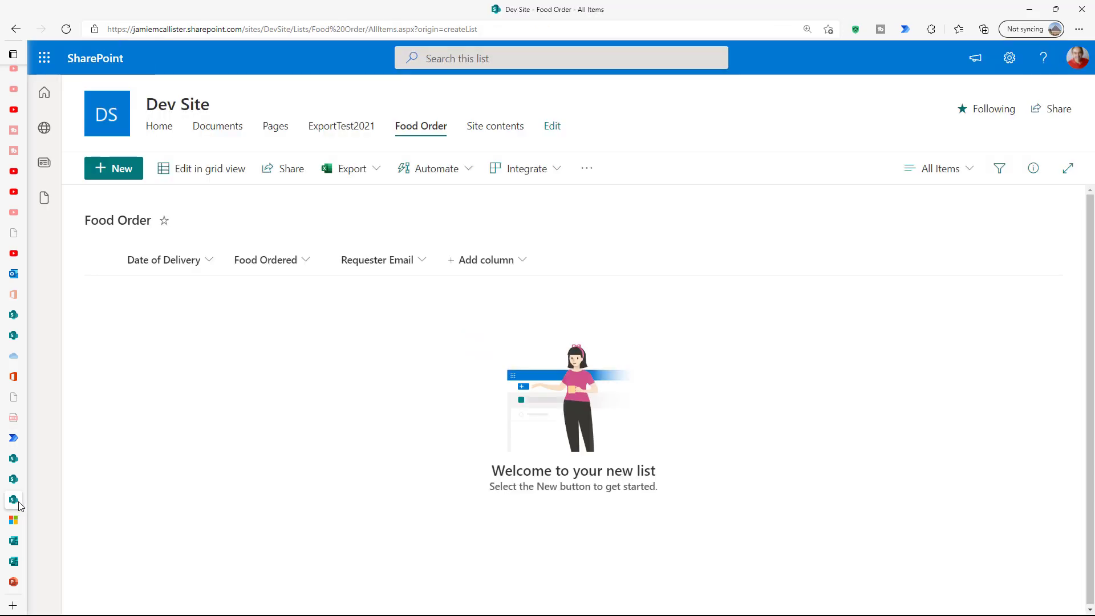
click(1010, 58)
click(916, 208)
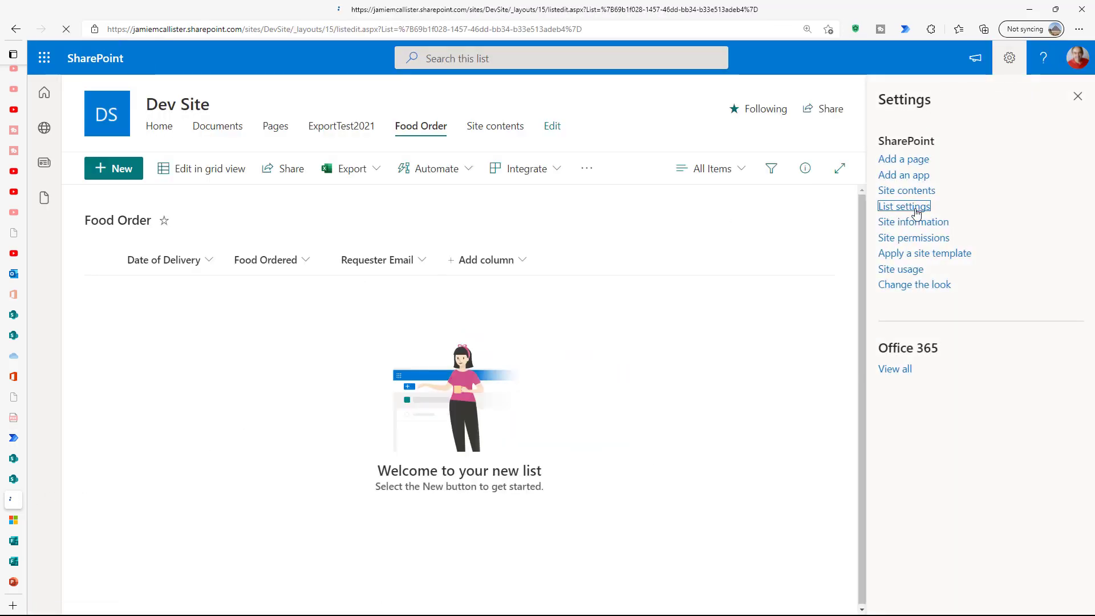
scroll(466, 400, down, 5)
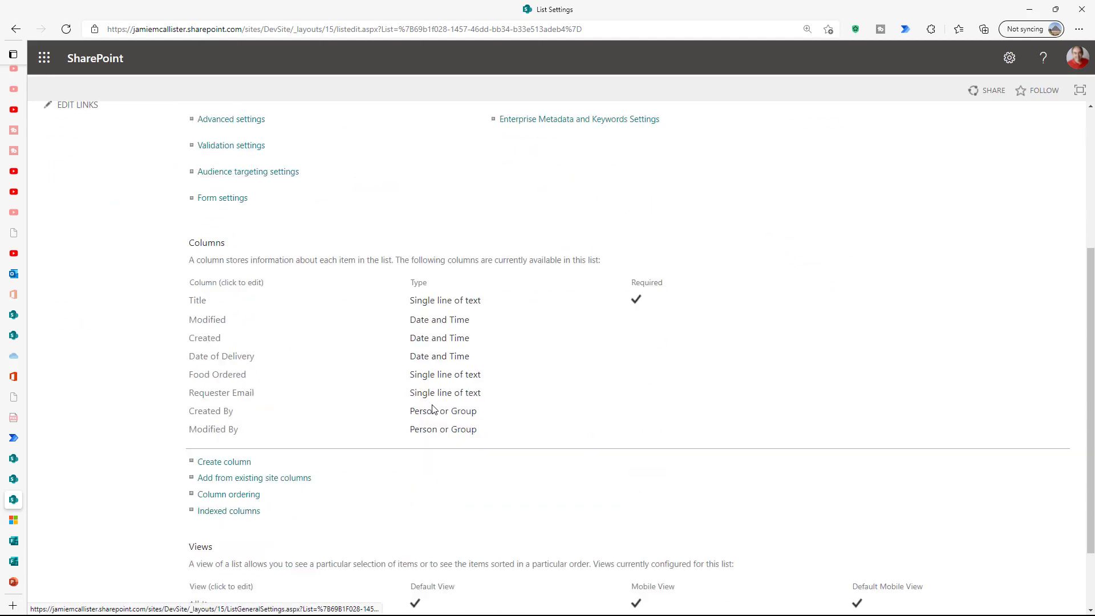
click(231, 280)
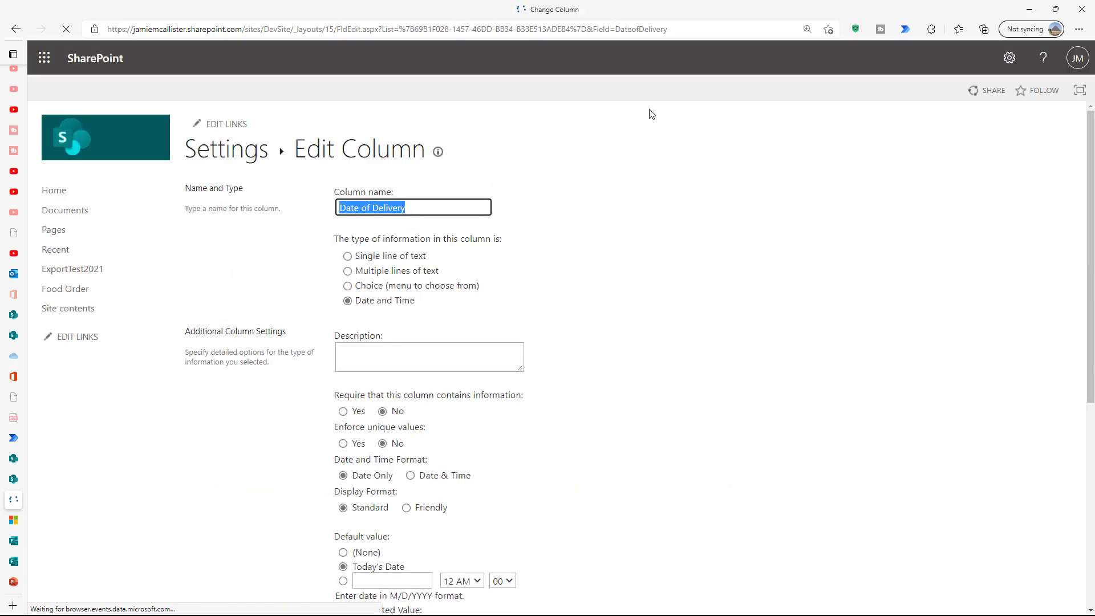
drag(617, 28, 673, 32)
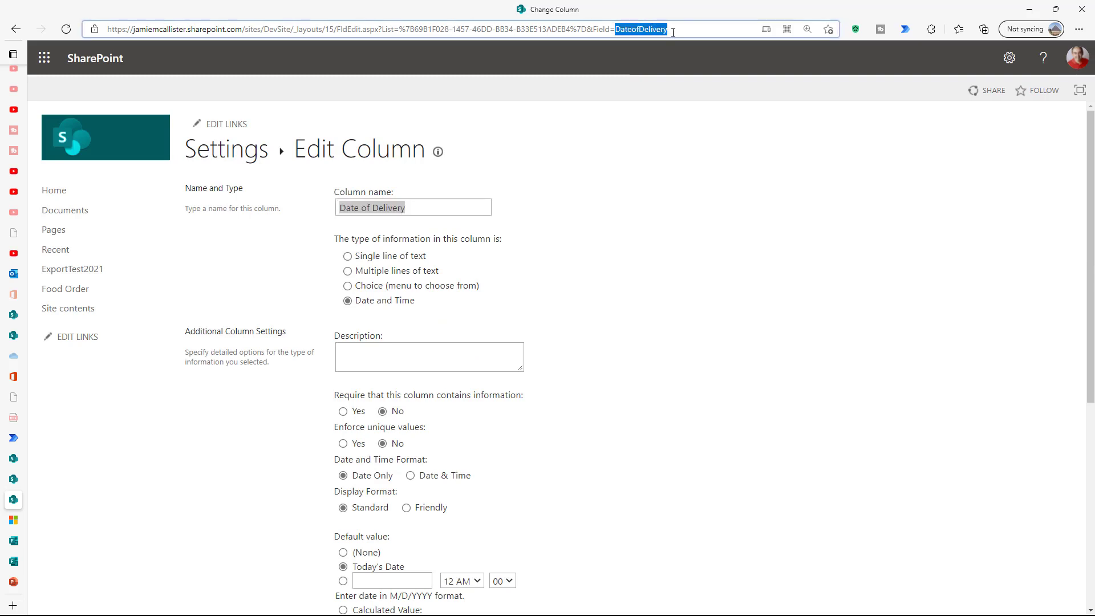
right_click(632, 32)
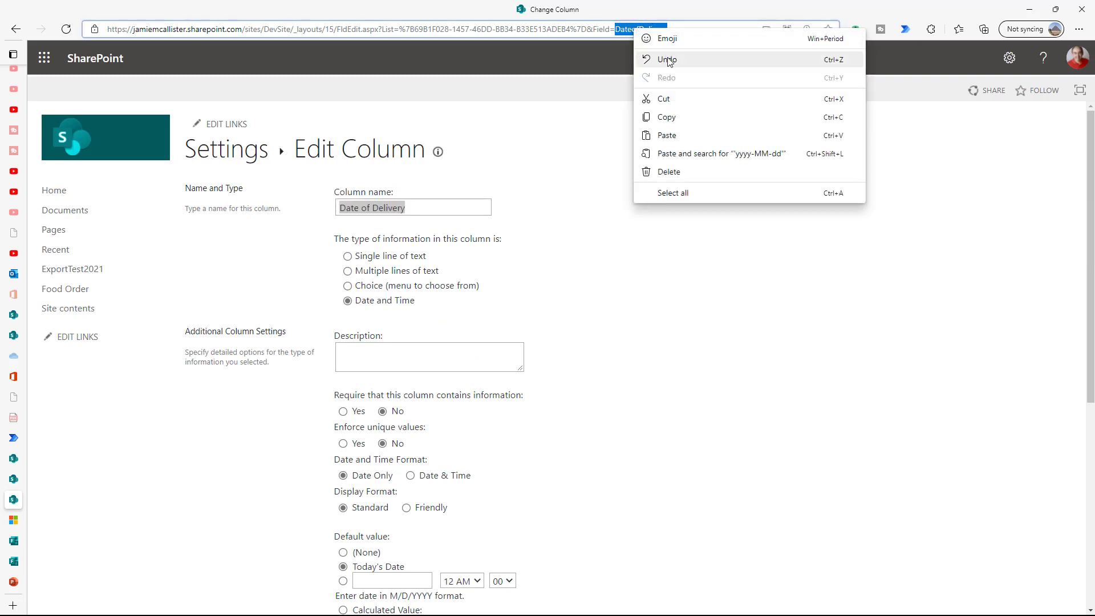
click(672, 117)
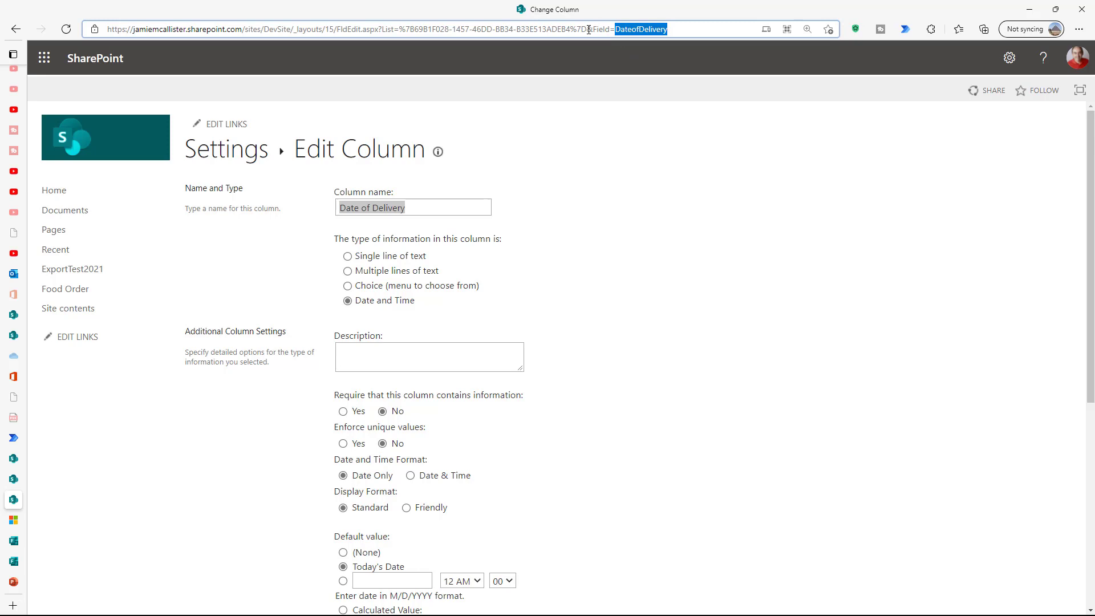
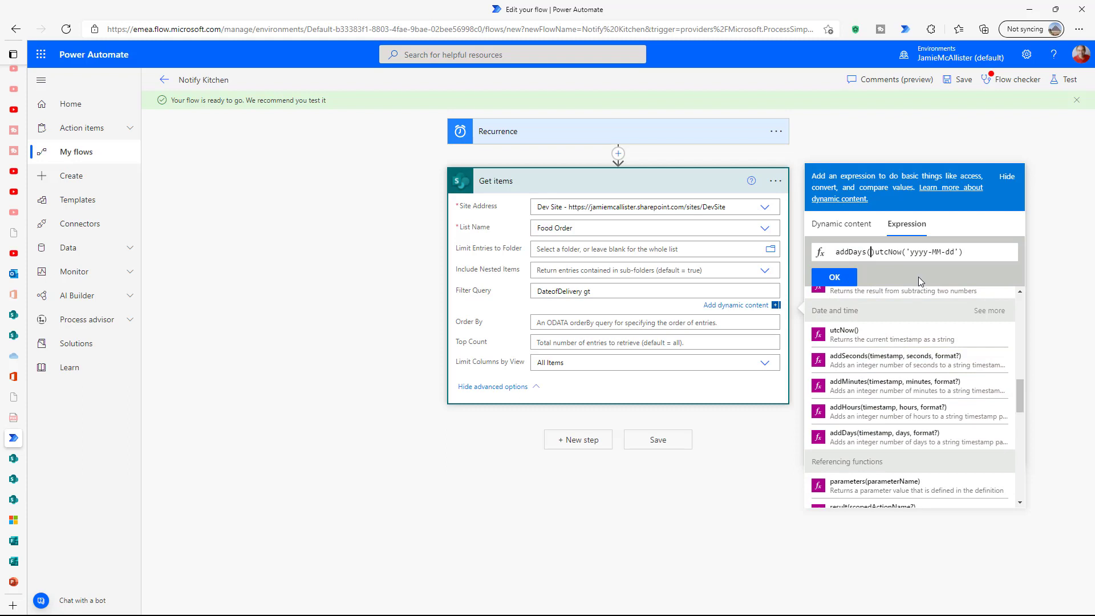
- Complete the expression addDays(utcNow('yyyy-MM-dd'),-1) and insert it after "DateofDelivery gt" in the Get items Filter Query
key(Delete)
text(,)
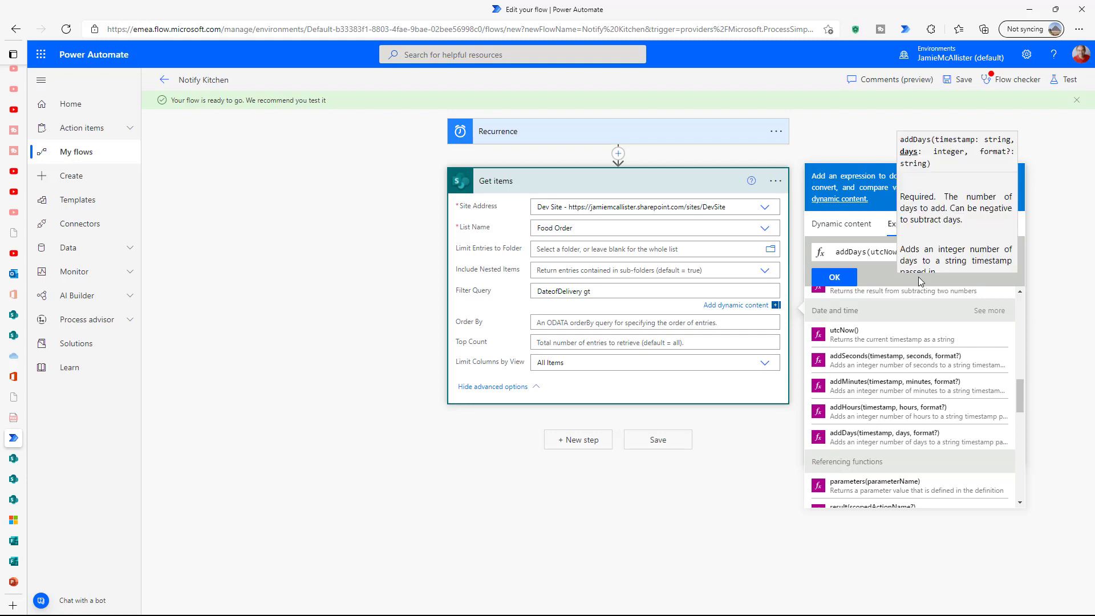
text(-)
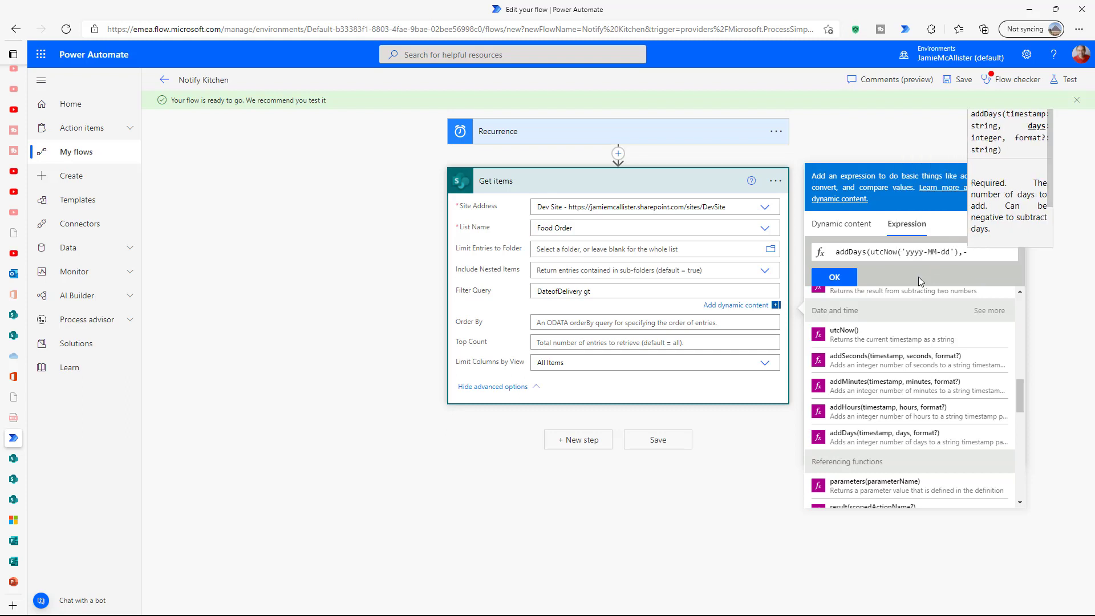
text(1))
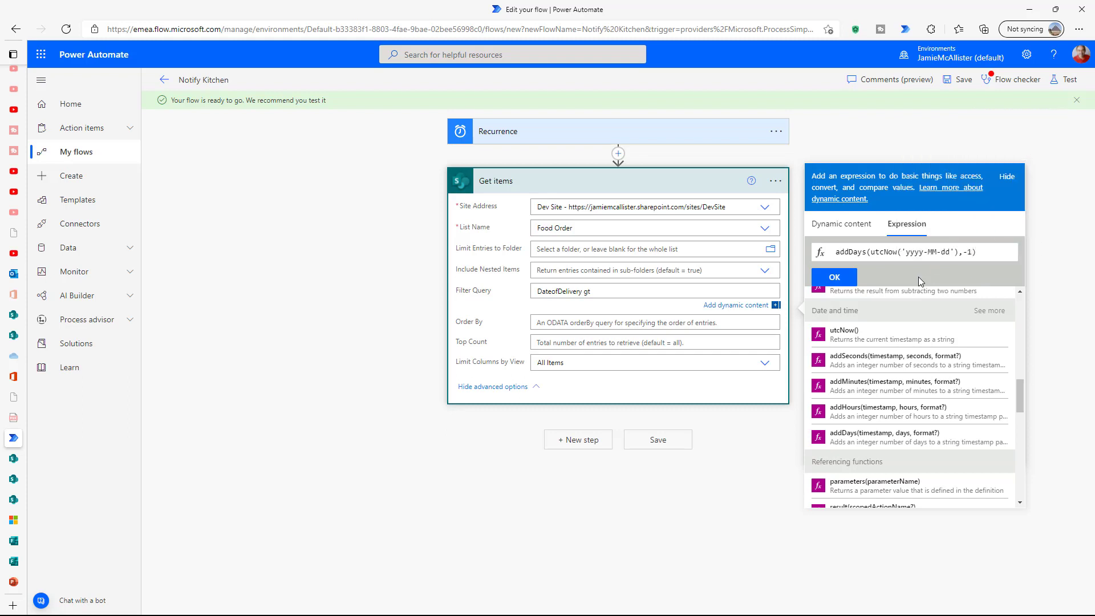
click(846, 283)
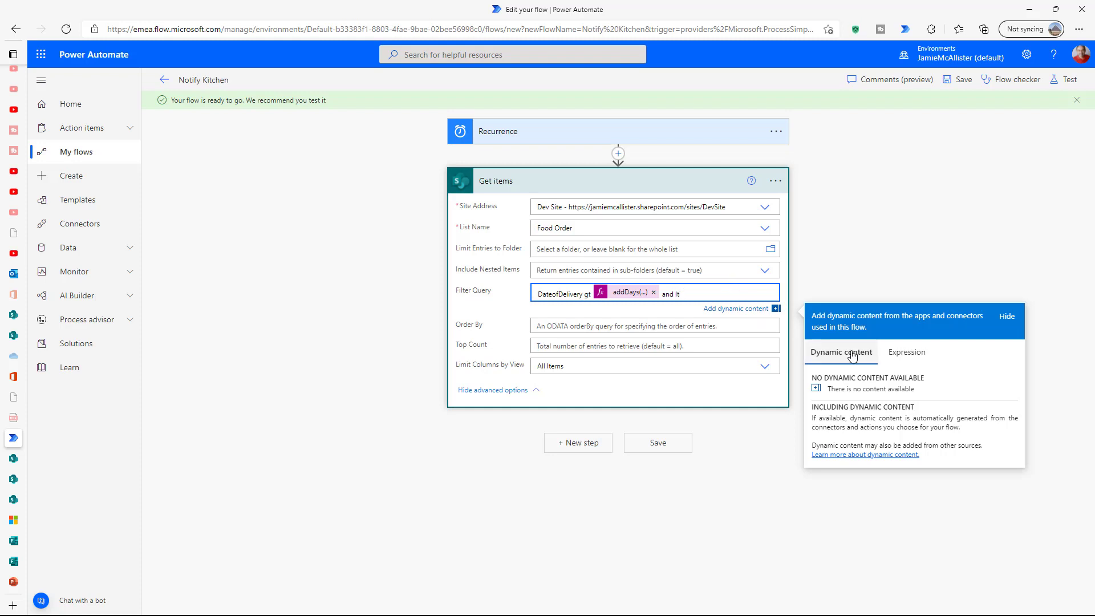
- Insert the expression addDays(utcNow('yyyy-MM-dd'),1) after "and lt" in the Get items Filter Query
click(897, 354)
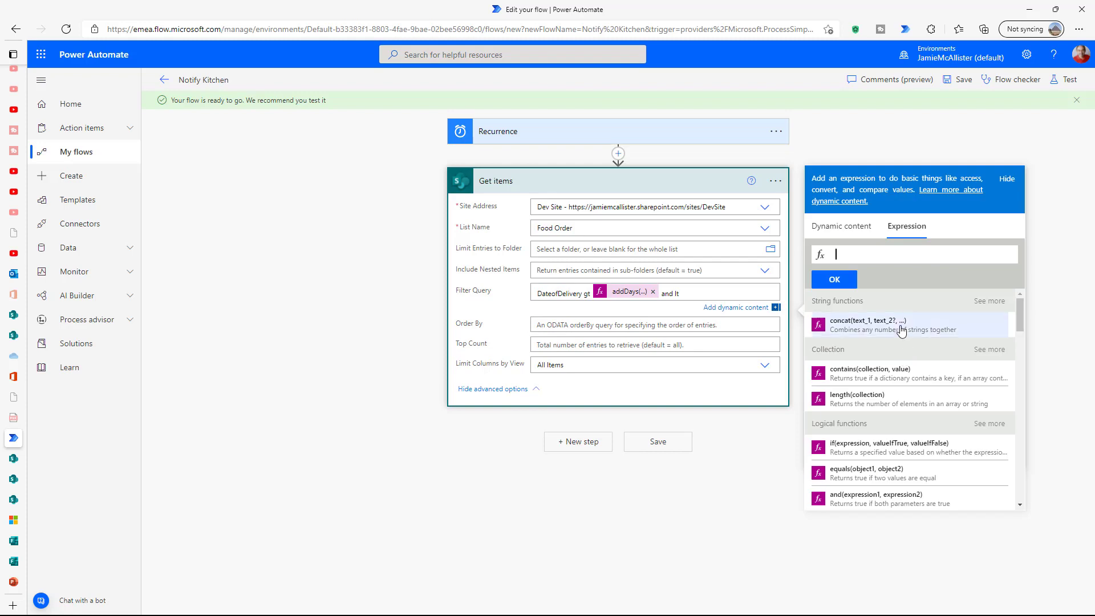
scroll(859, 398, down, 5)
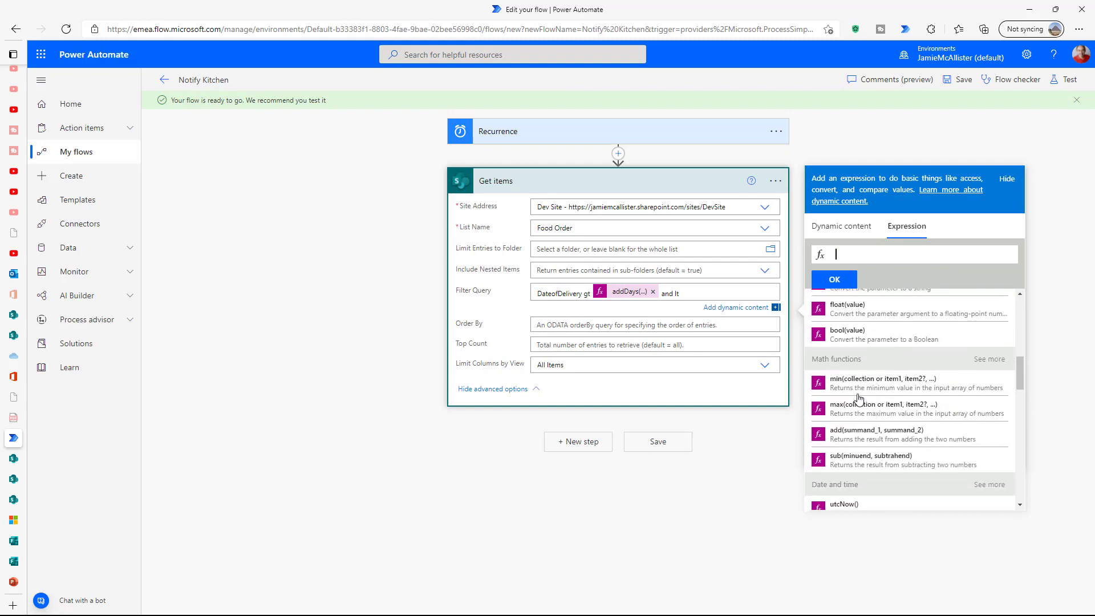
scroll(859, 398, down, 3)
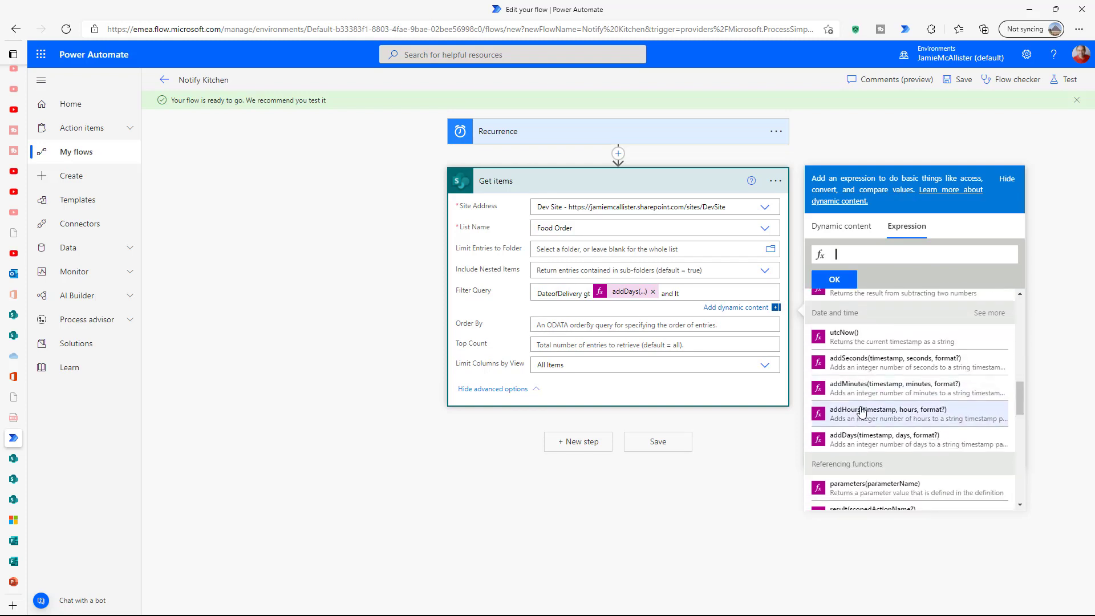
click(867, 440)
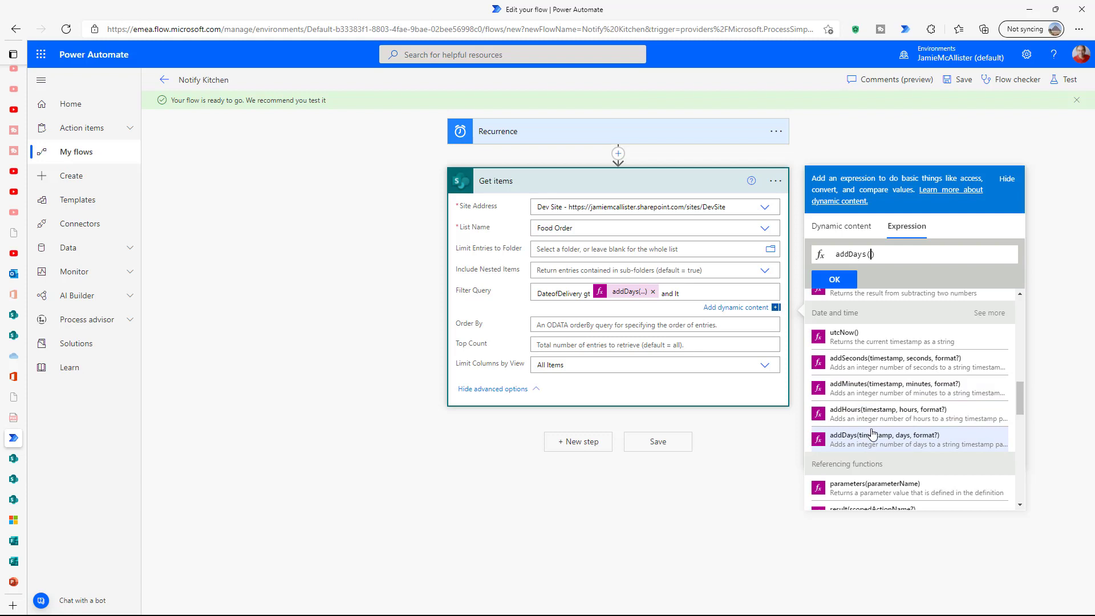
click(866, 342)
text('yyyy-MM-dd')
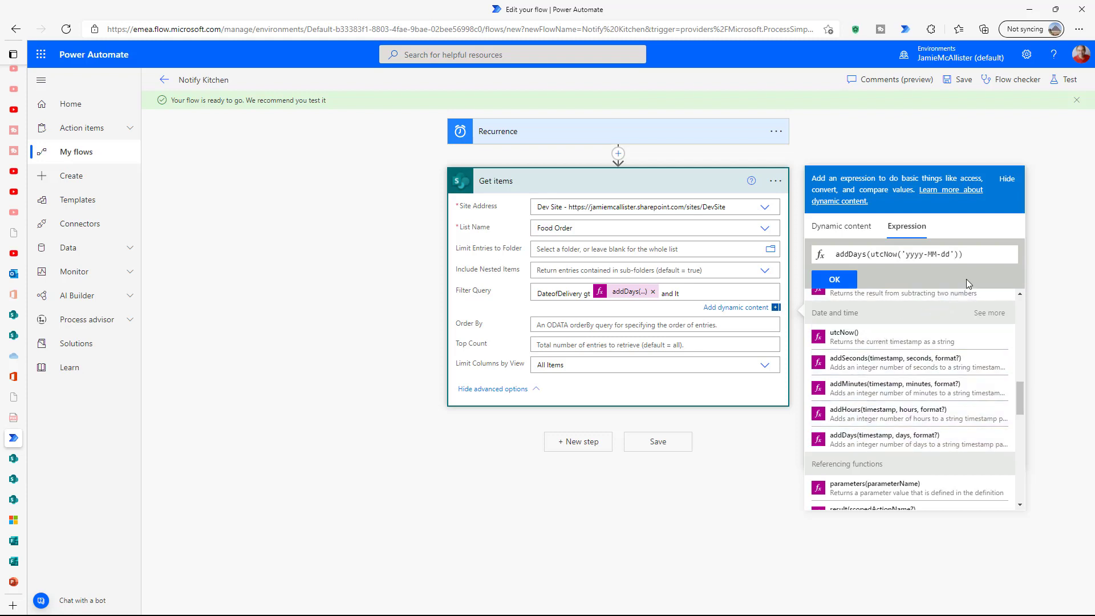
click(960, 255)
text(,1)
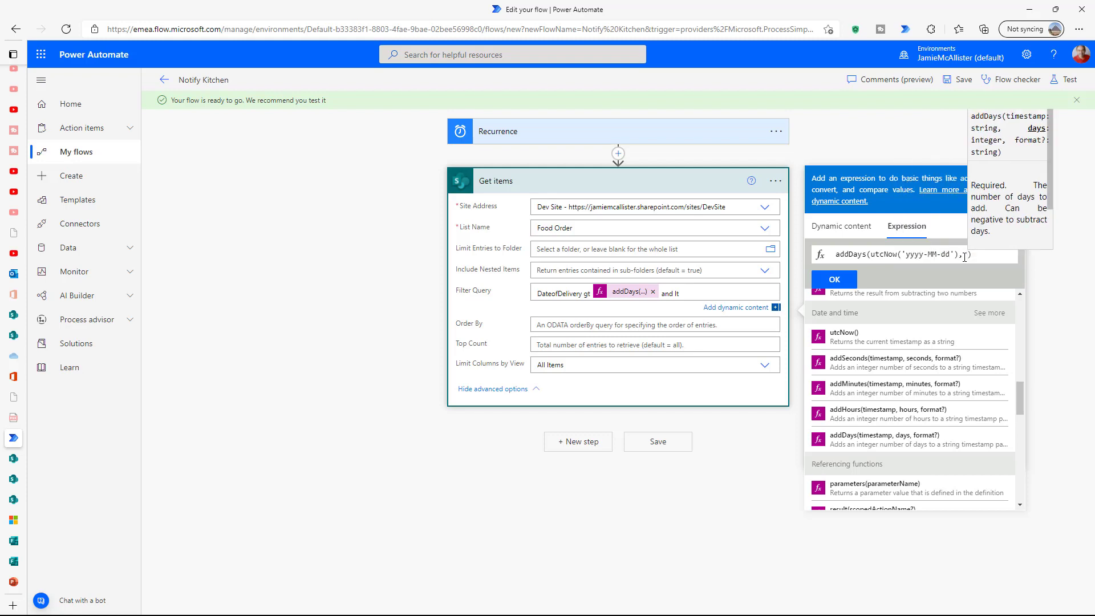
click(846, 282)
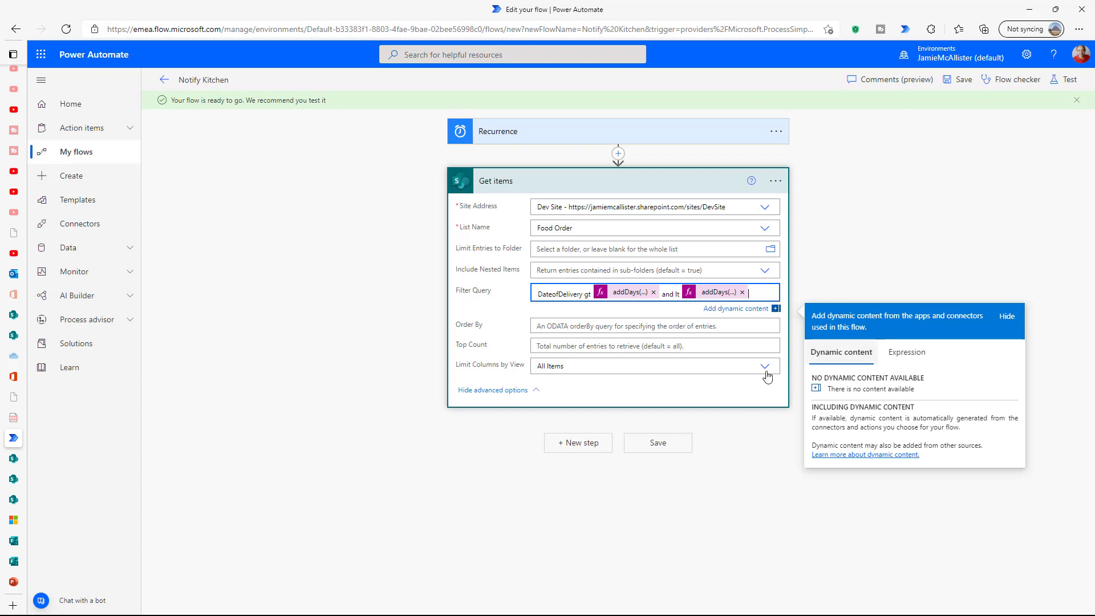
click(1007, 317)
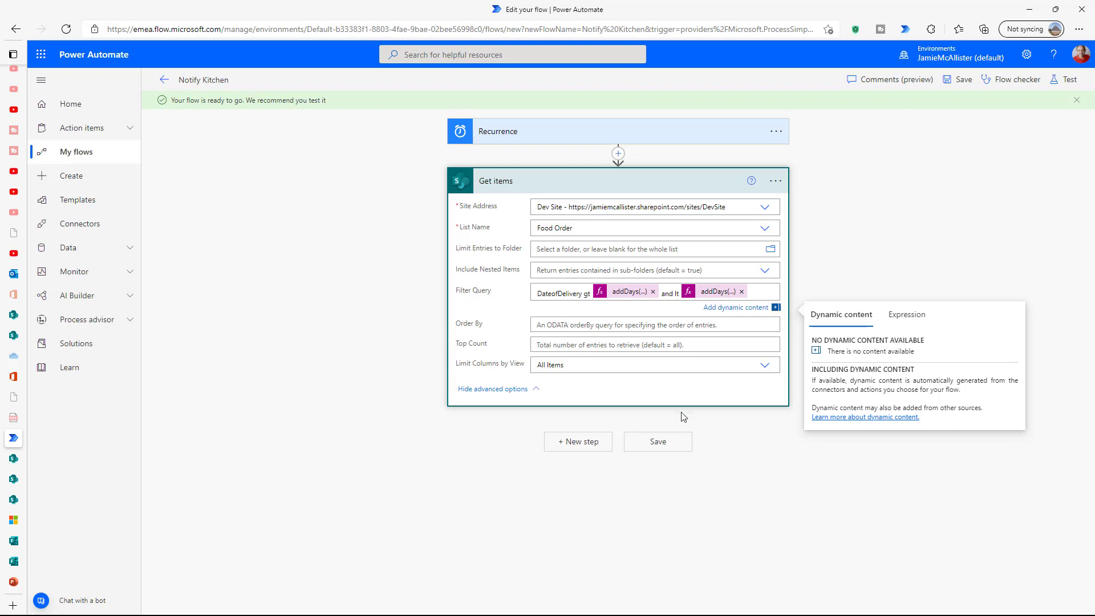
- Add a Data Operation Create HTML table action after Get items
click(580, 441)
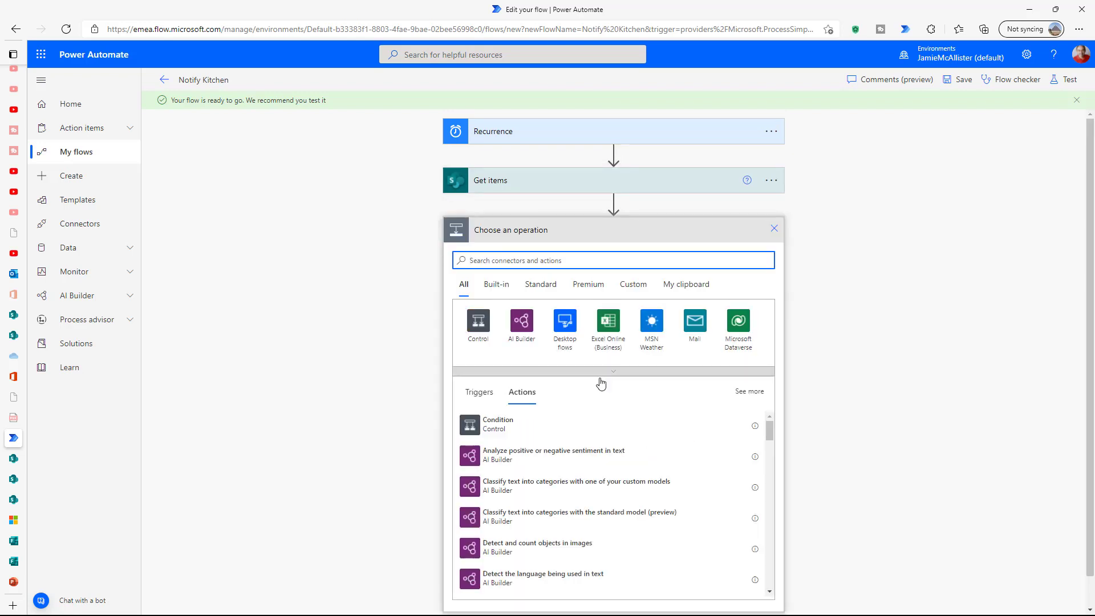
text(htm)
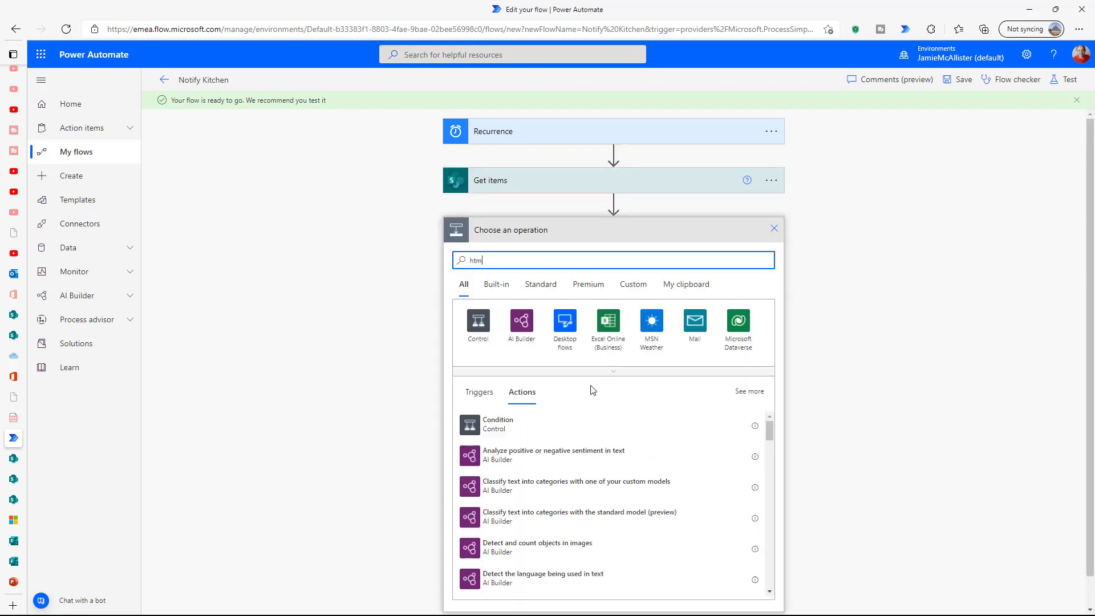
text(l)
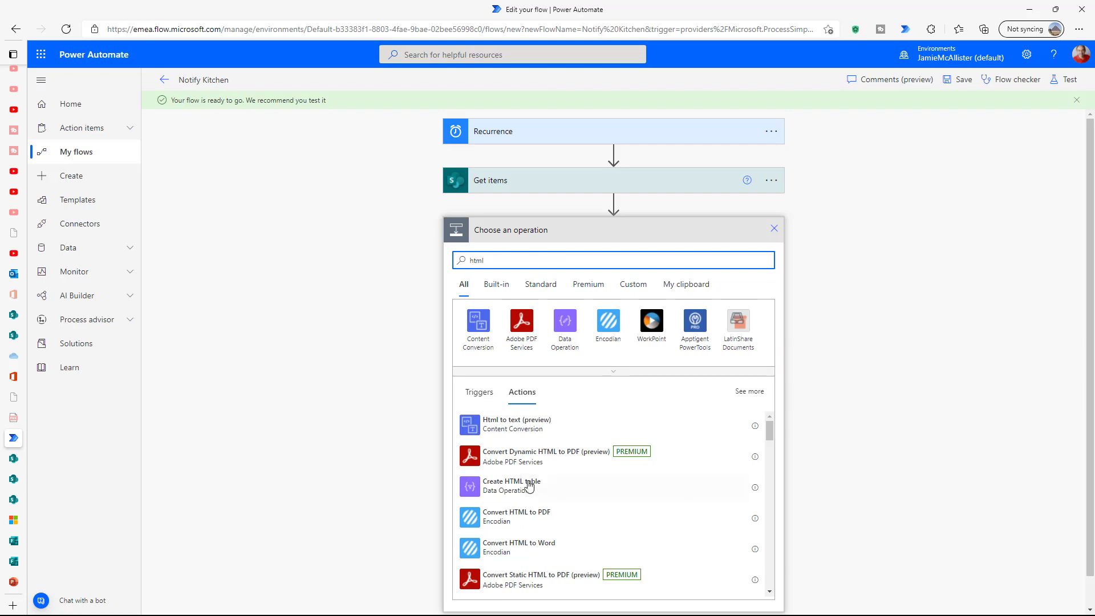
click(511, 486)
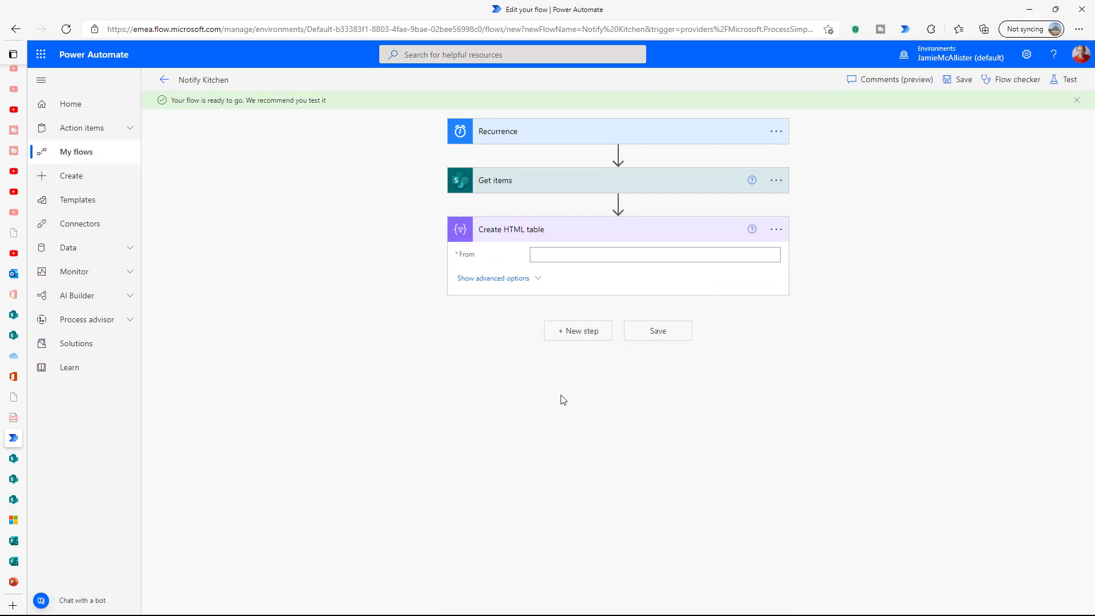
- Use the Get items value list as the HTML table's source and set its Columns option to Custom
click(632, 256)
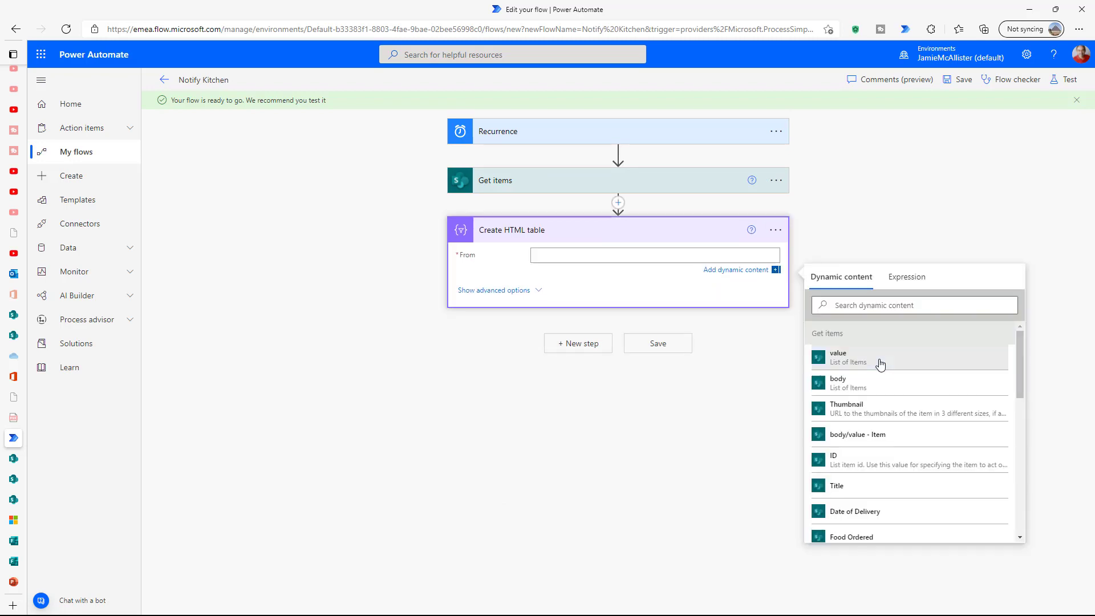
click(878, 362)
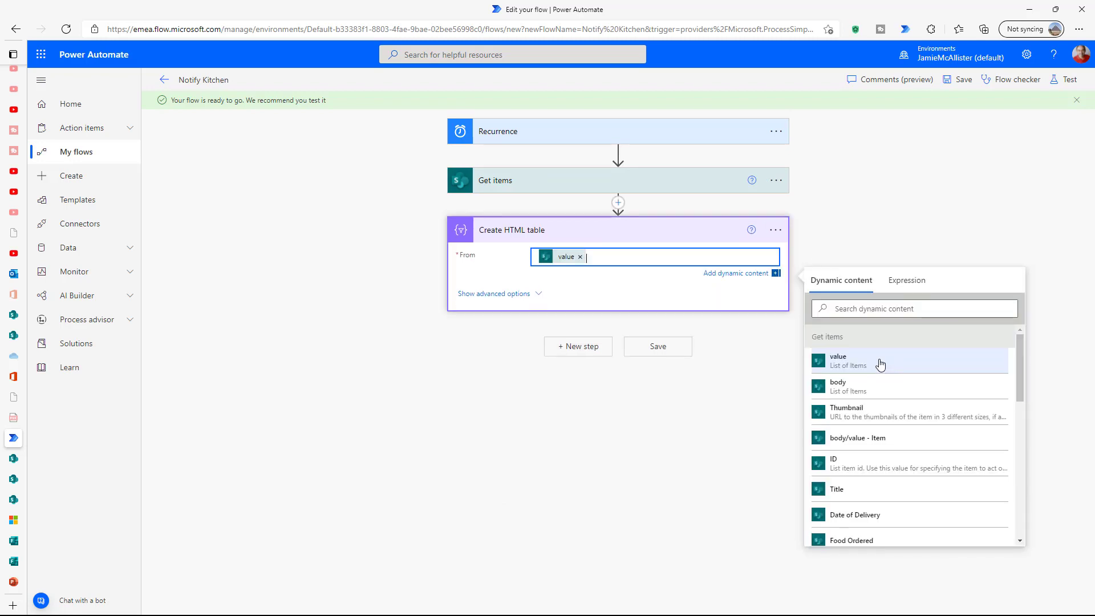
click(536, 296)
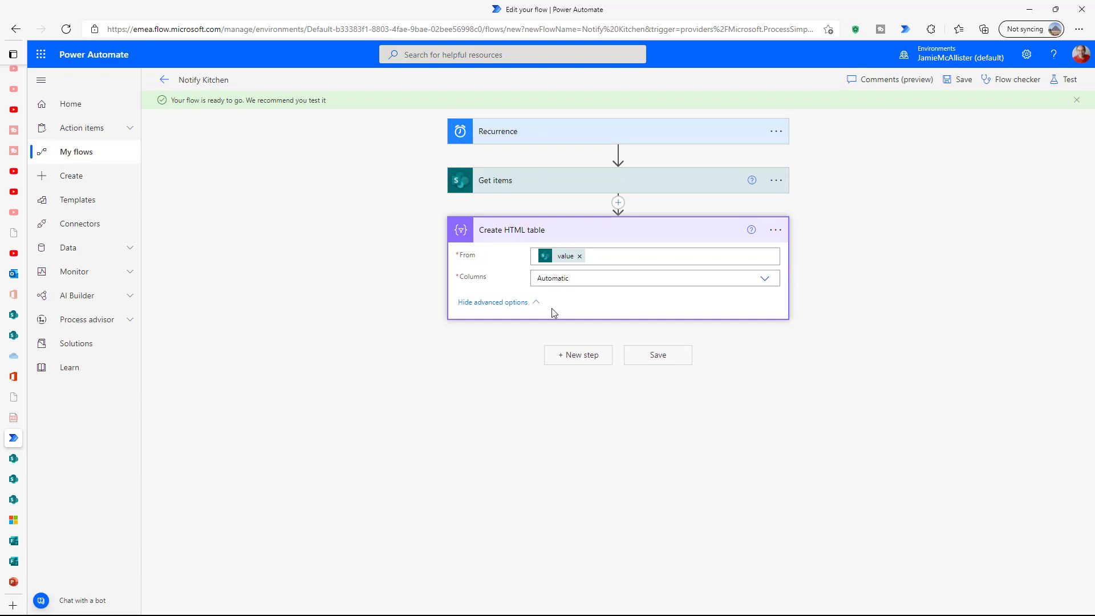
click(767, 281)
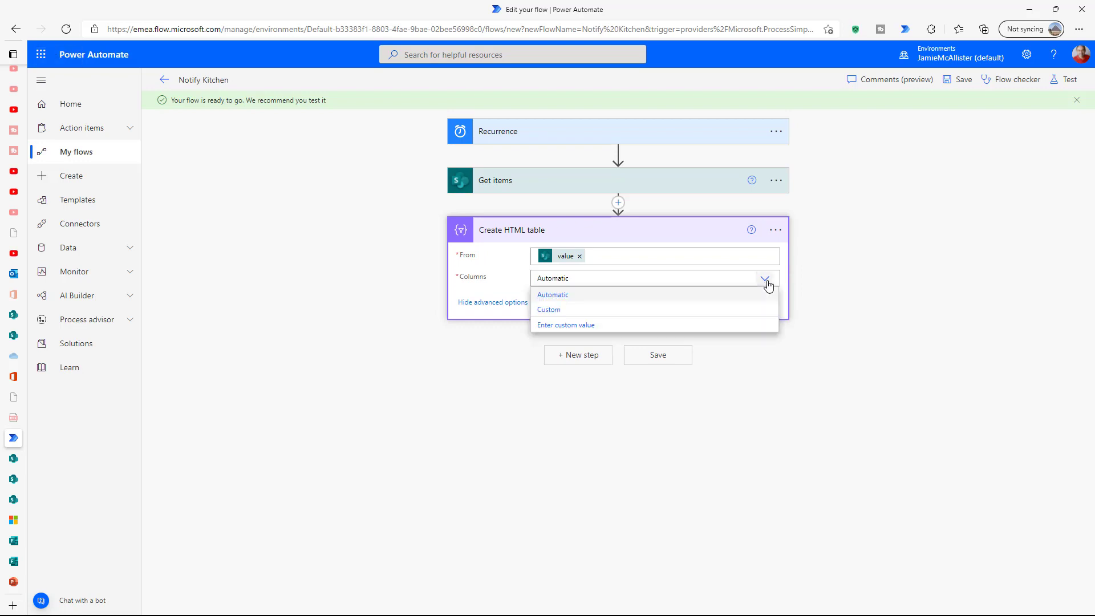
click(561, 309)
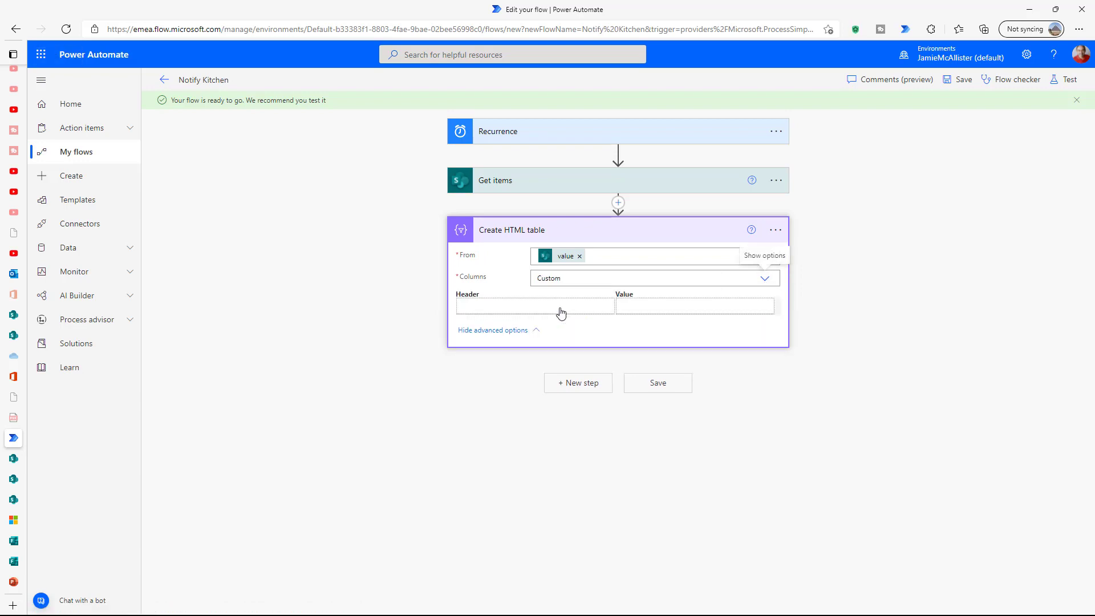
- Add a RequesterEmail column to the HTML table with the Requester Email field as its value
click(568, 305)
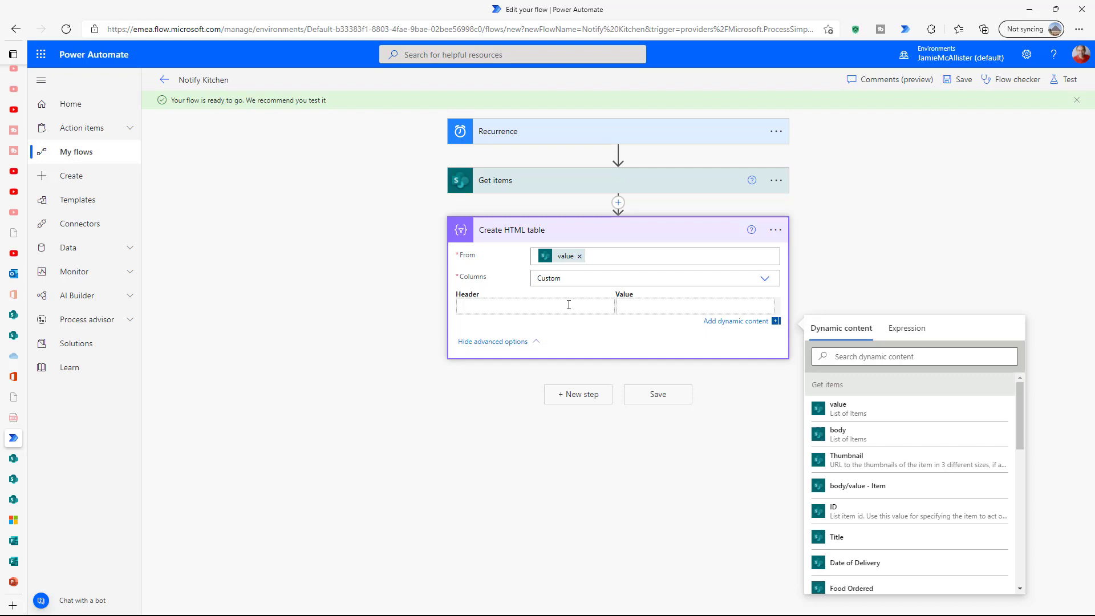
text(Requeste)
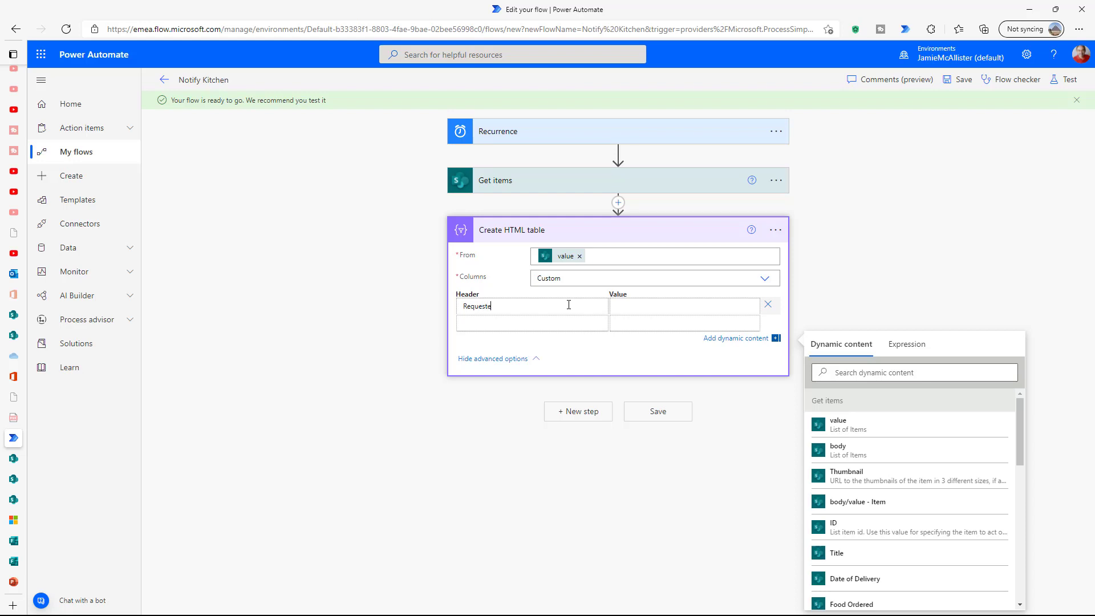
text(rEmail)
scroll(861, 447, down, 3)
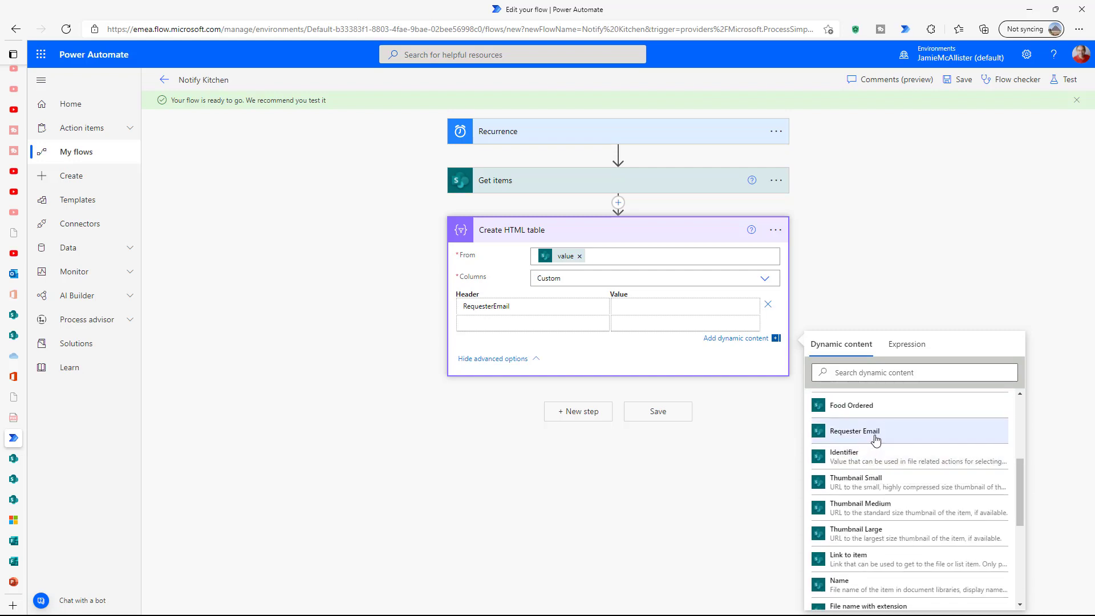
click(876, 438)
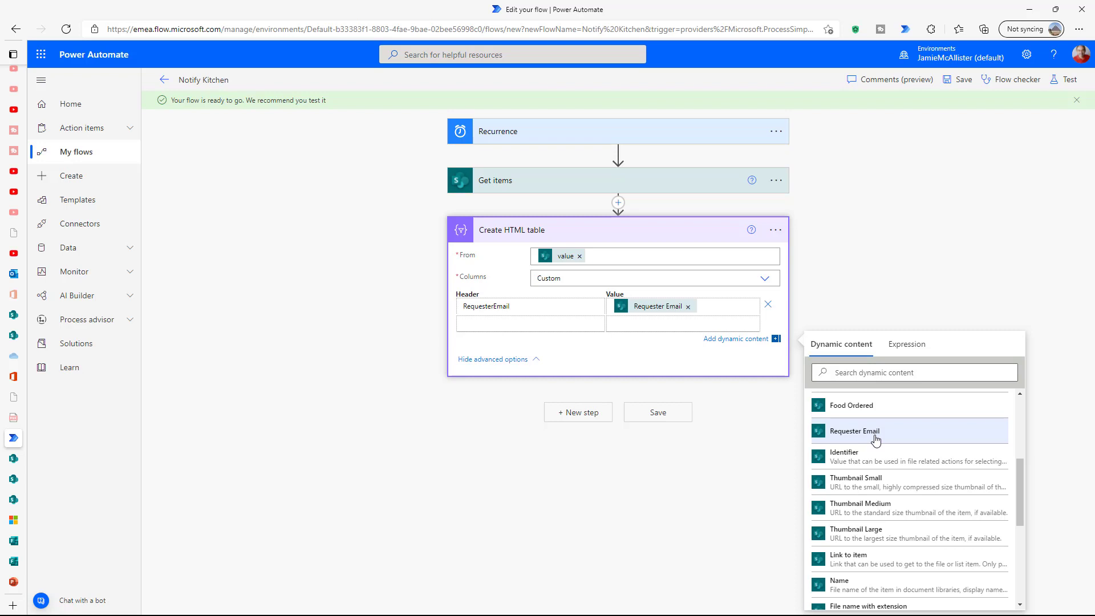
- Add a FoodChoice column to the HTML table with the Food Ordered field as its value
click(522, 324)
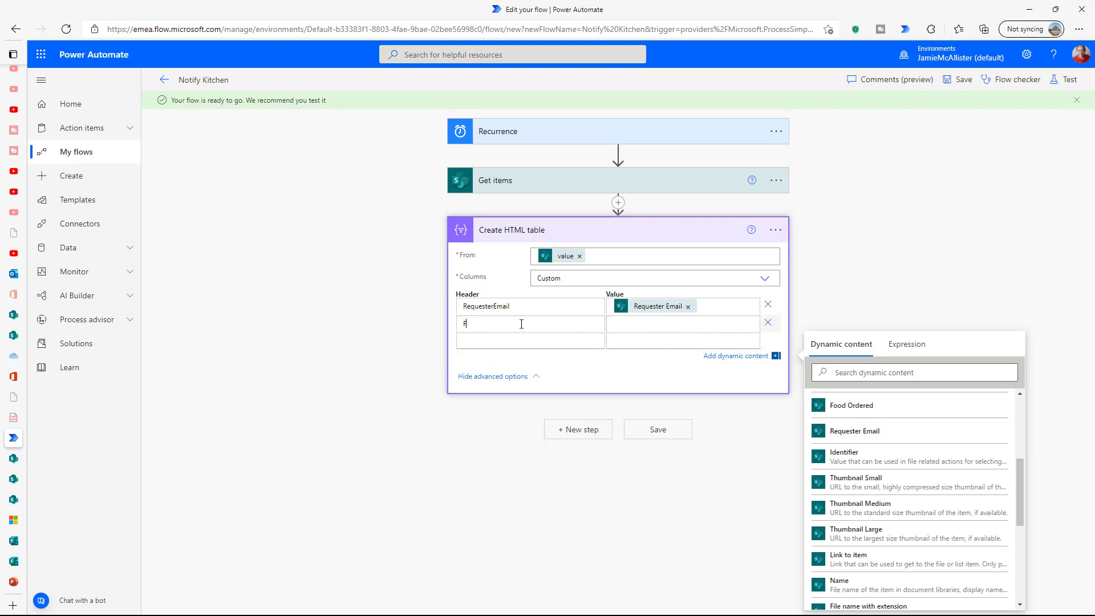
text(FoodChoice)
click(624, 327)
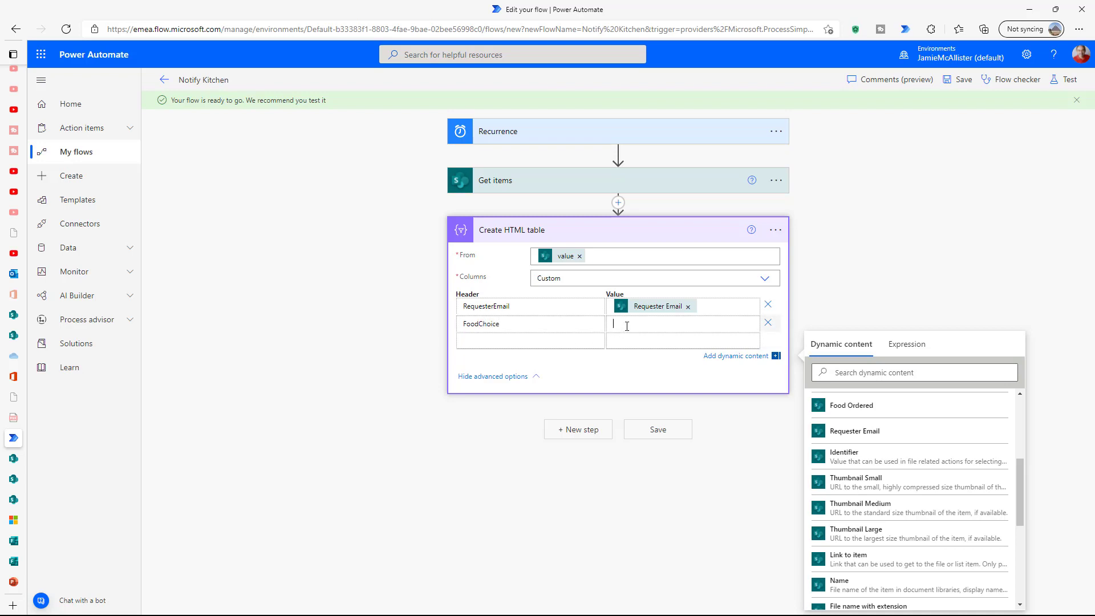
click(864, 409)
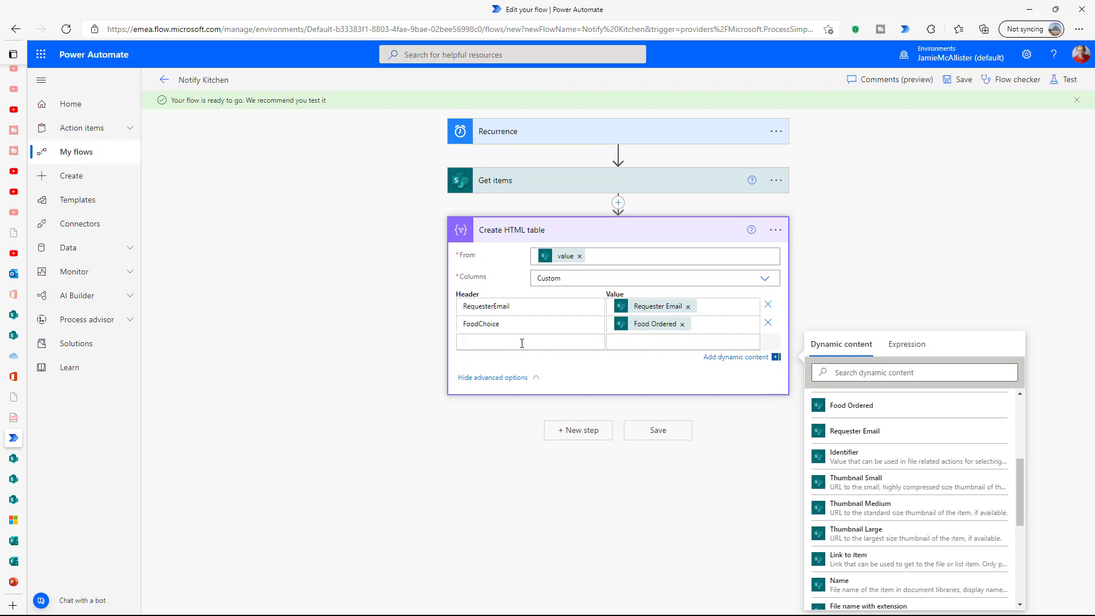
- Add a DeliveryDate column to the HTML table with the Date of Delivery field as its value, and save the flow
scroll(827, 434, up, 1)
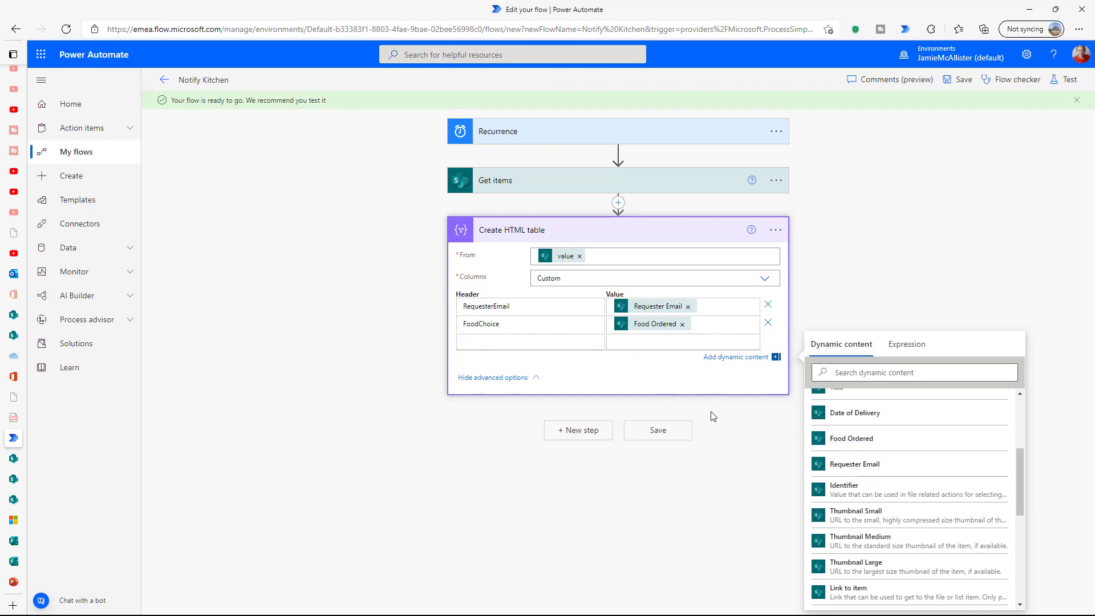
text(Del)
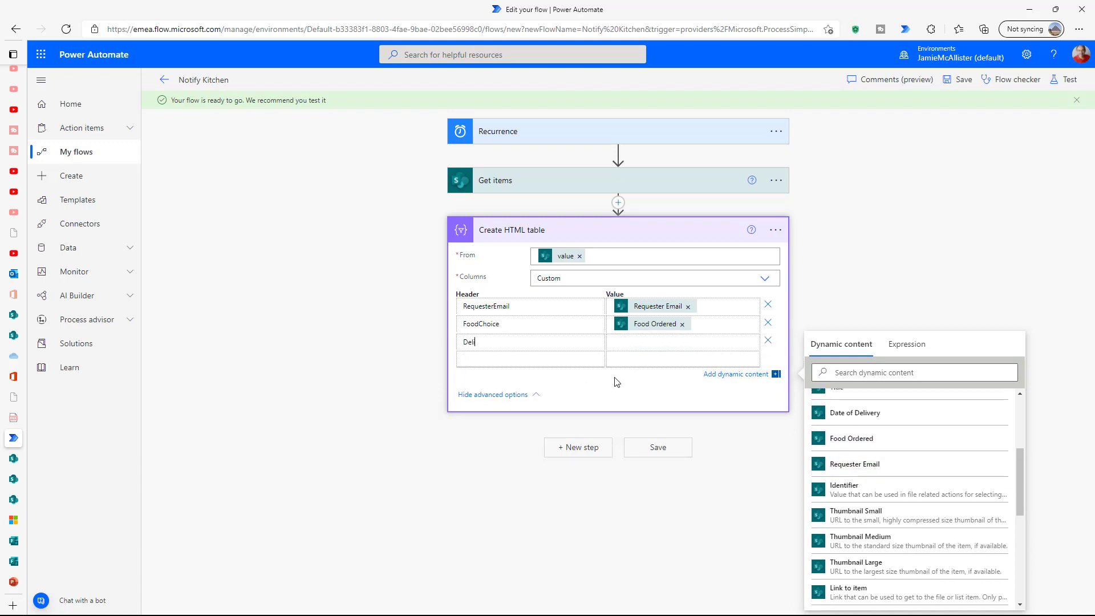
text(iveryDate)
click(856, 415)
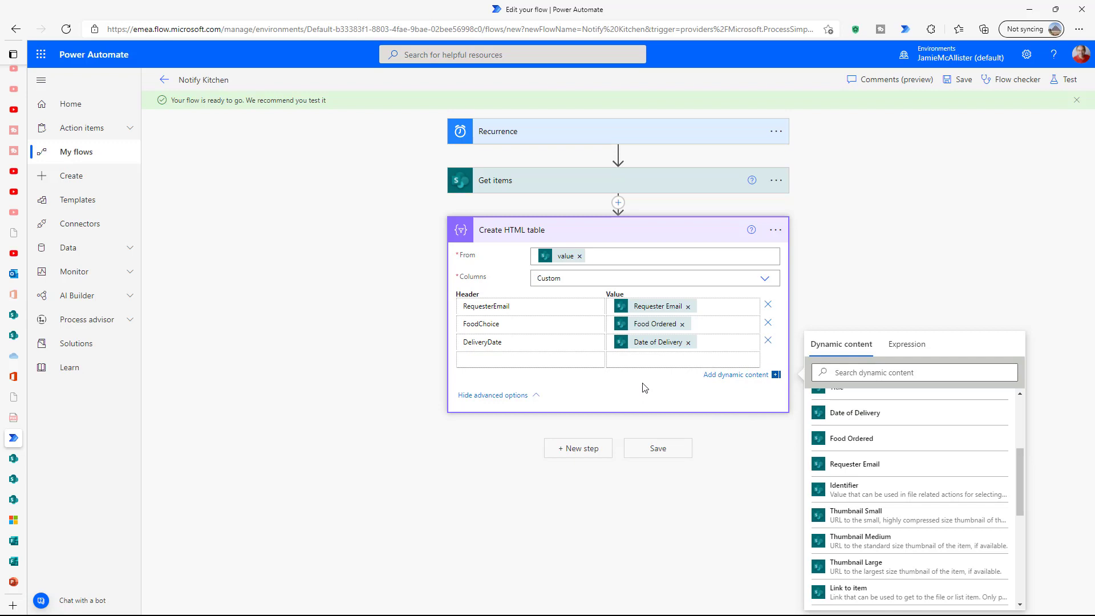
click(659, 449)
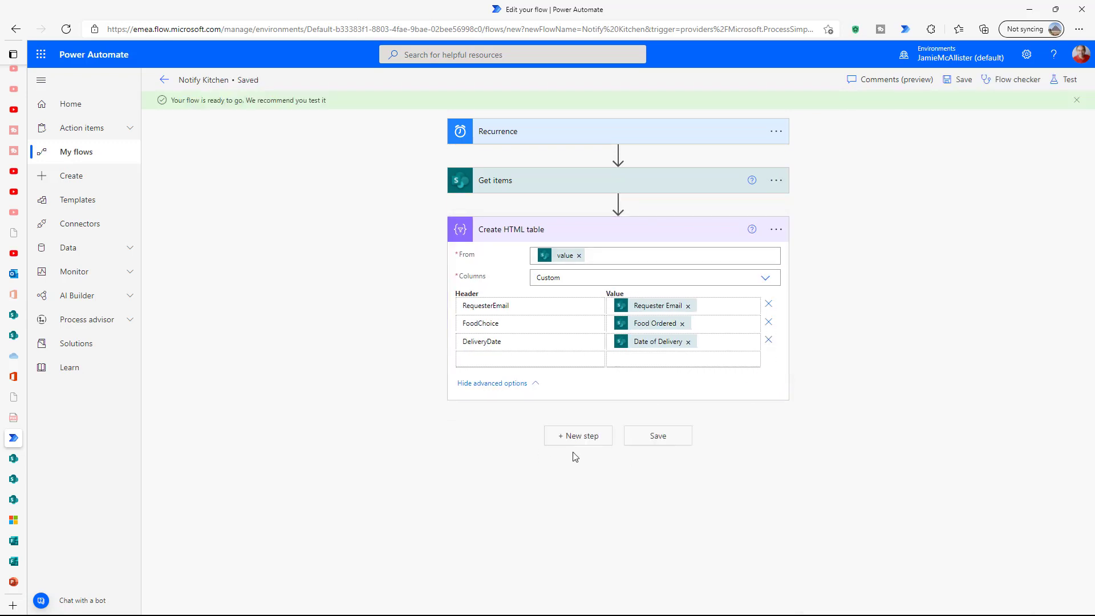
- Add a Mail Send an email notification (V3) action after Create HTML table
click(588, 439)
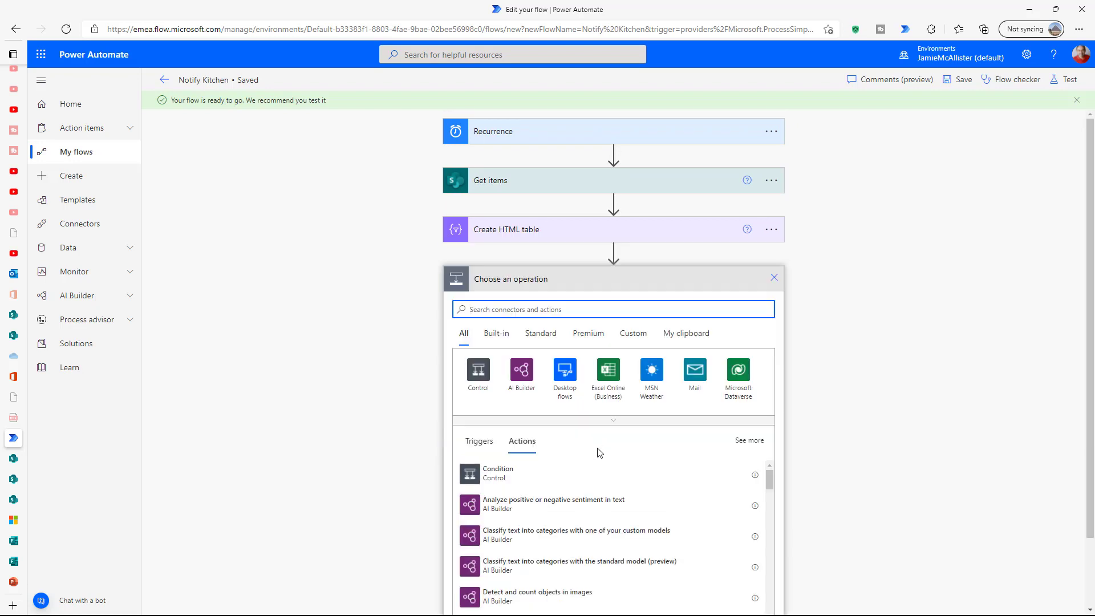
text(em)
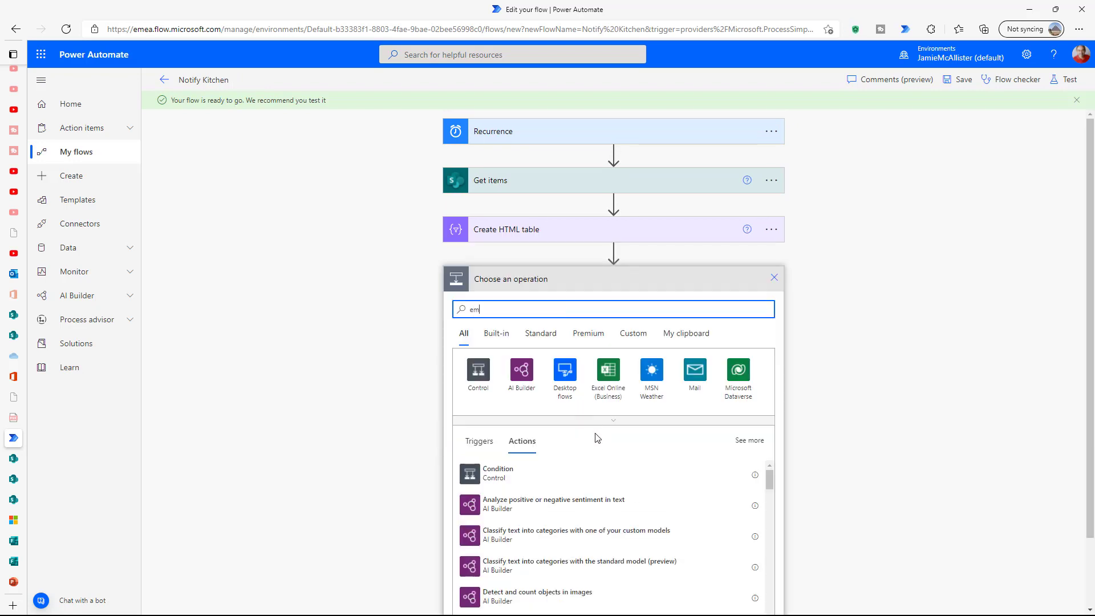
text(ail)
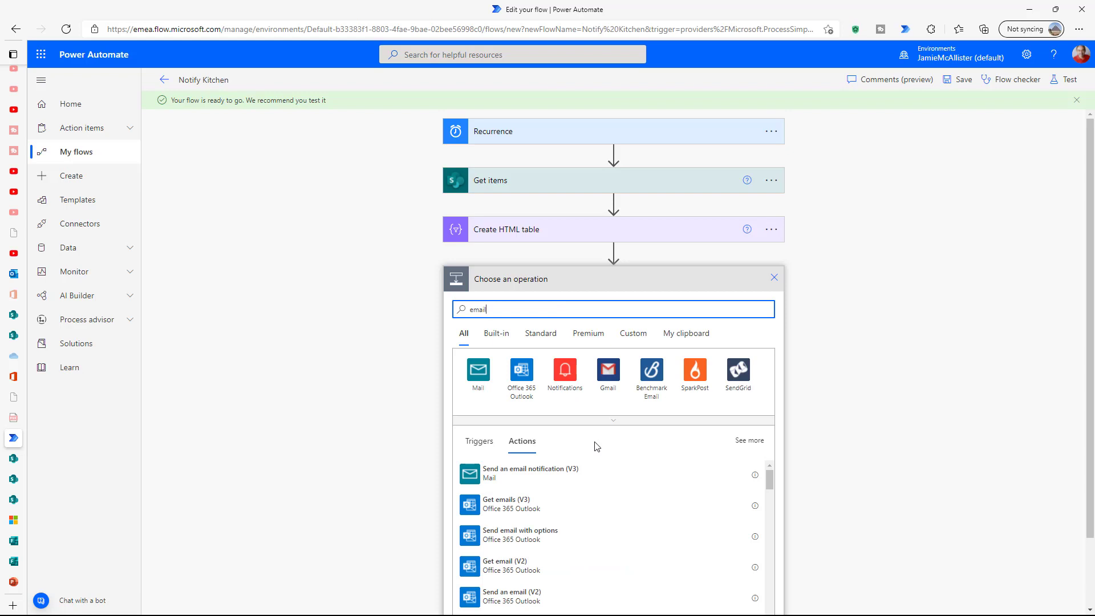
click(473, 374)
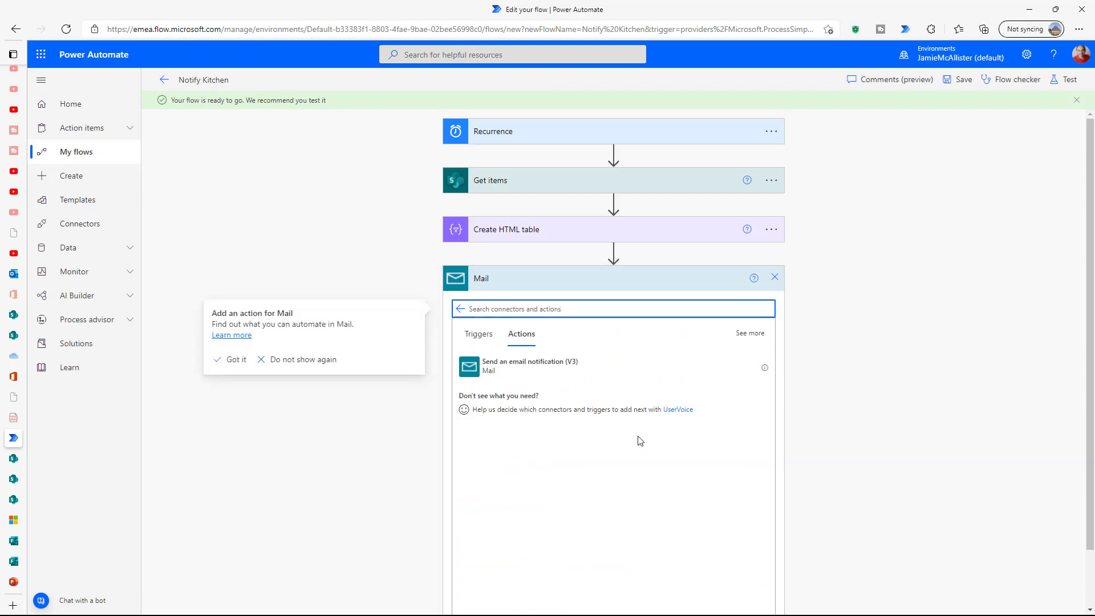
click(483, 386)
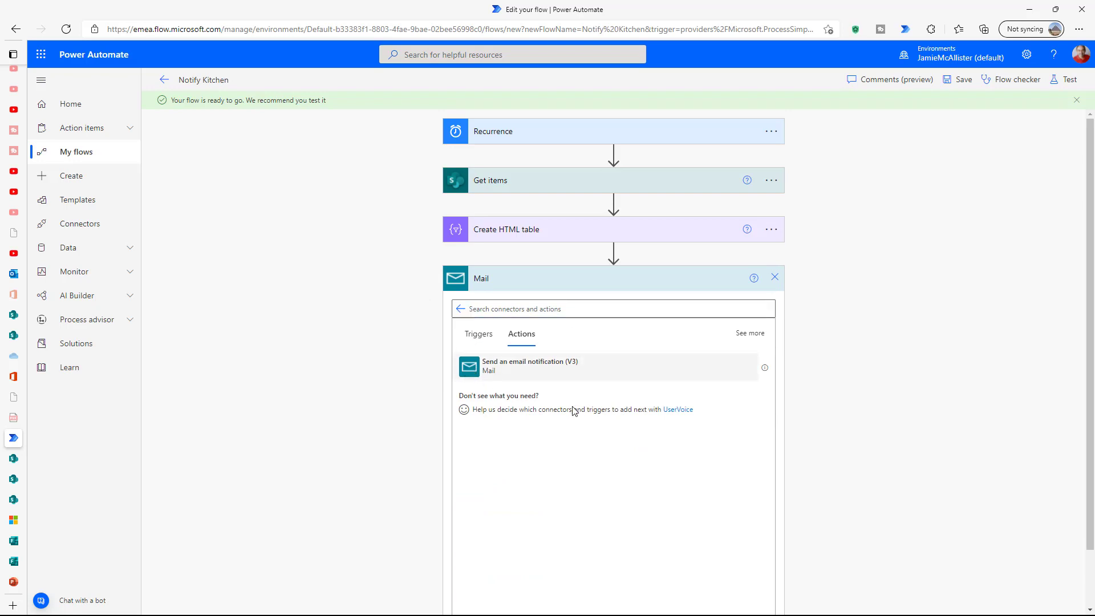
click(541, 368)
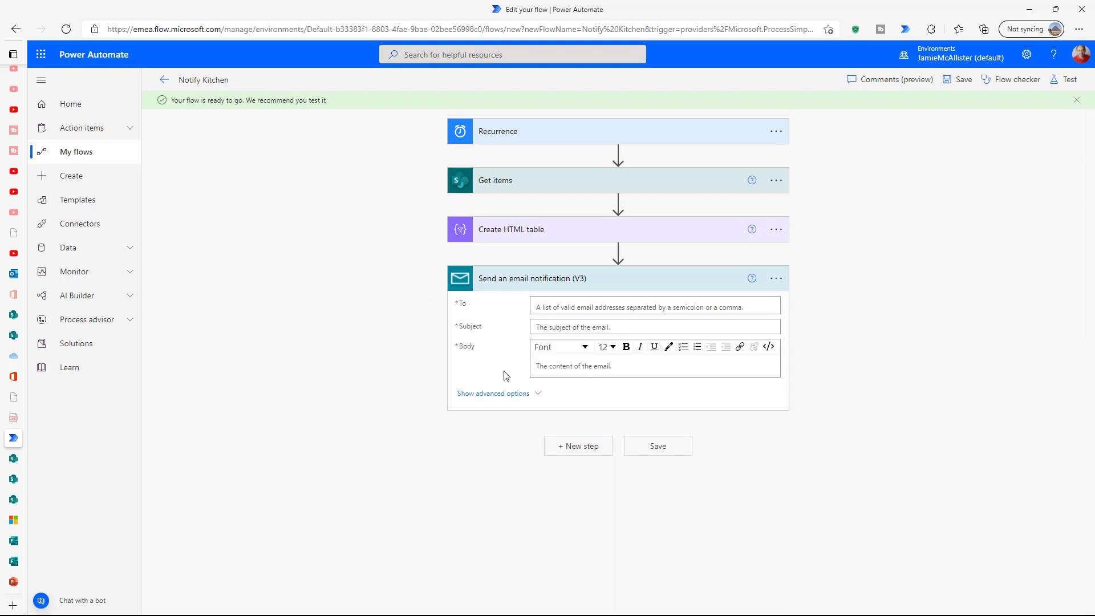
- Set the email notification's subject to "Todays Food Order" and enter the recipient's email address
click(558, 326)
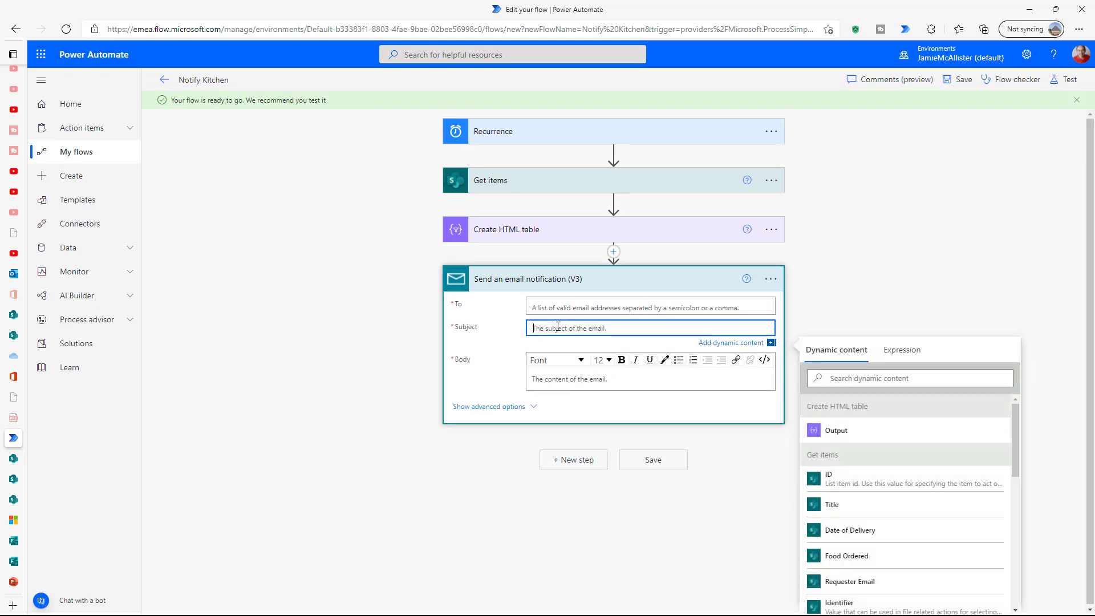
text(Todays Food Order)
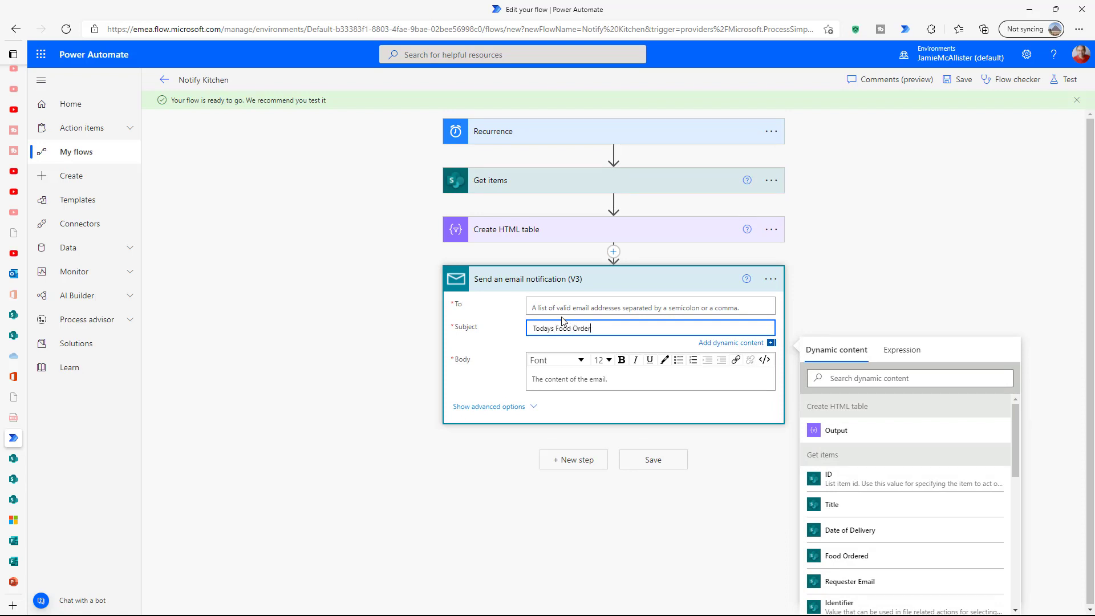
click(566, 306)
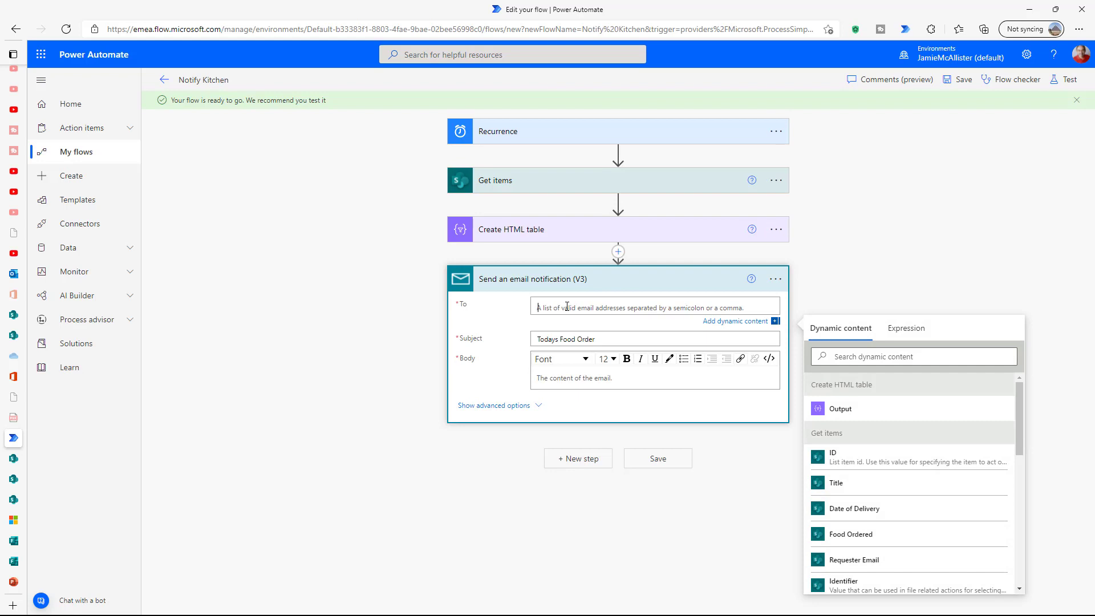
text(jamie)
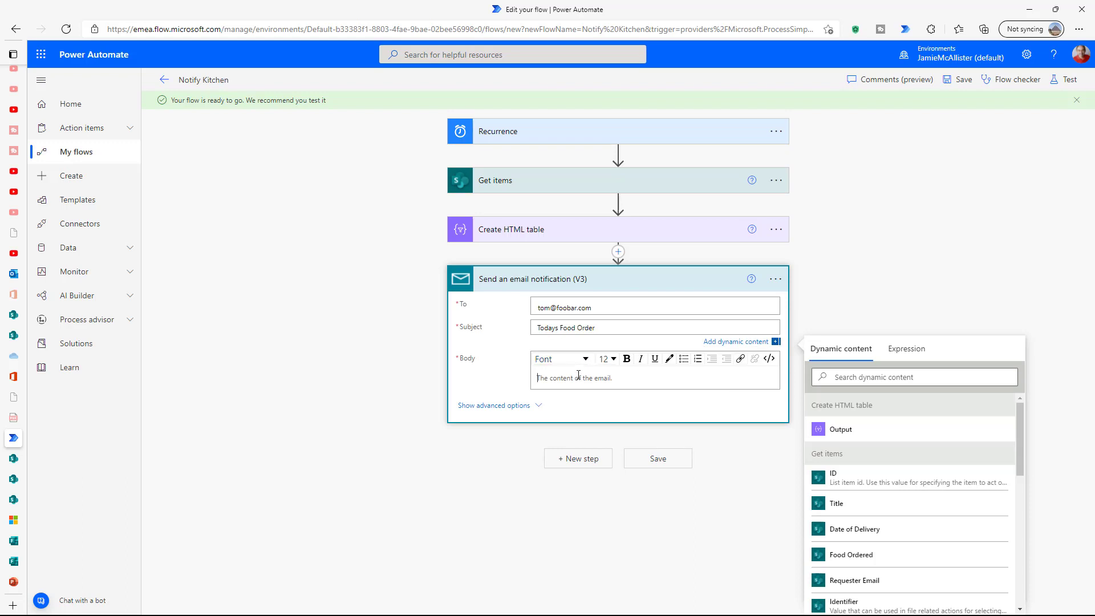
- Write "Here is the food order;" in the email body with the HTML table Output below it, then save the flow and return to its details page
click(579, 372)
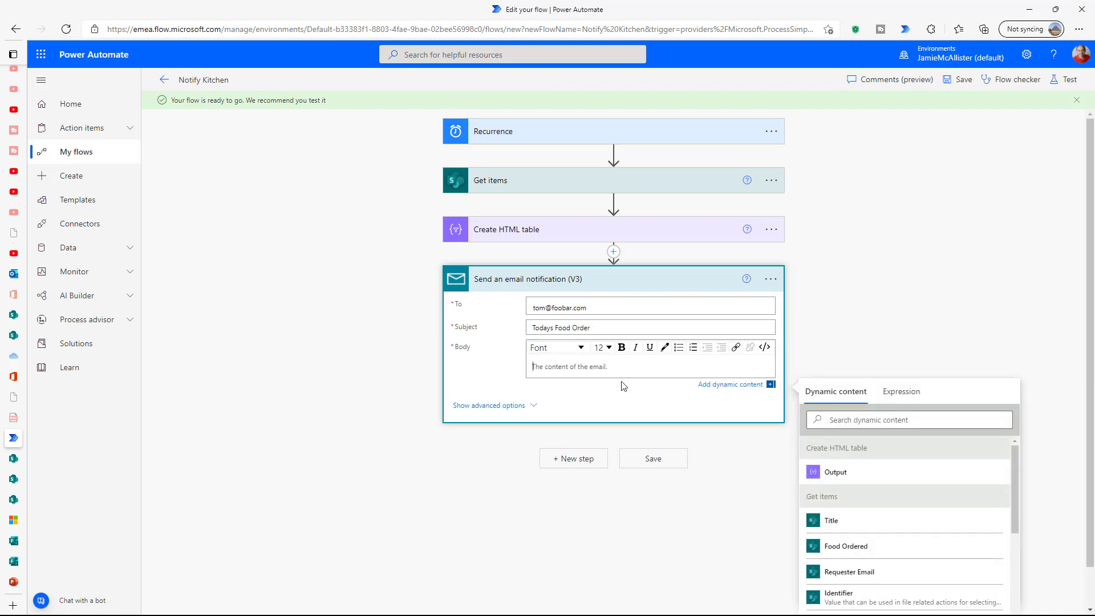
text(Here is the food order:)
key(Return)
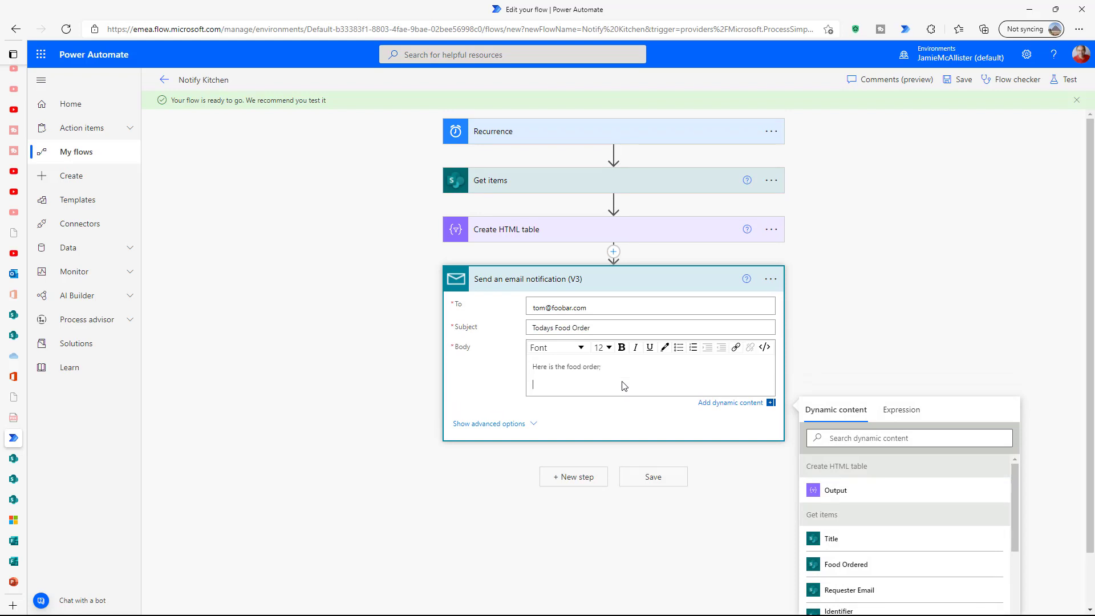
click(834, 490)
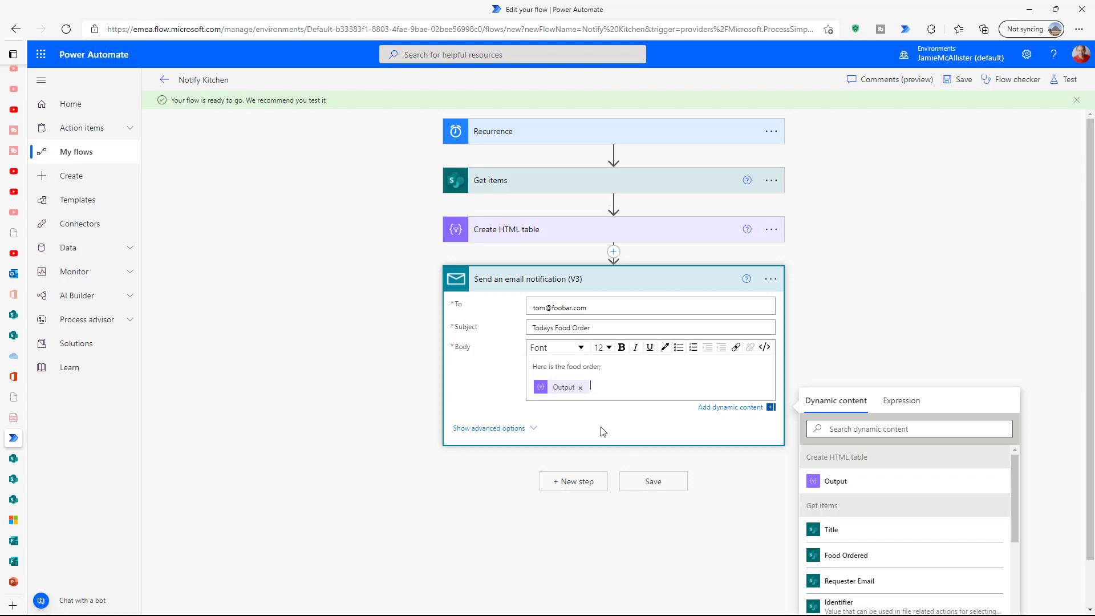
click(654, 485)
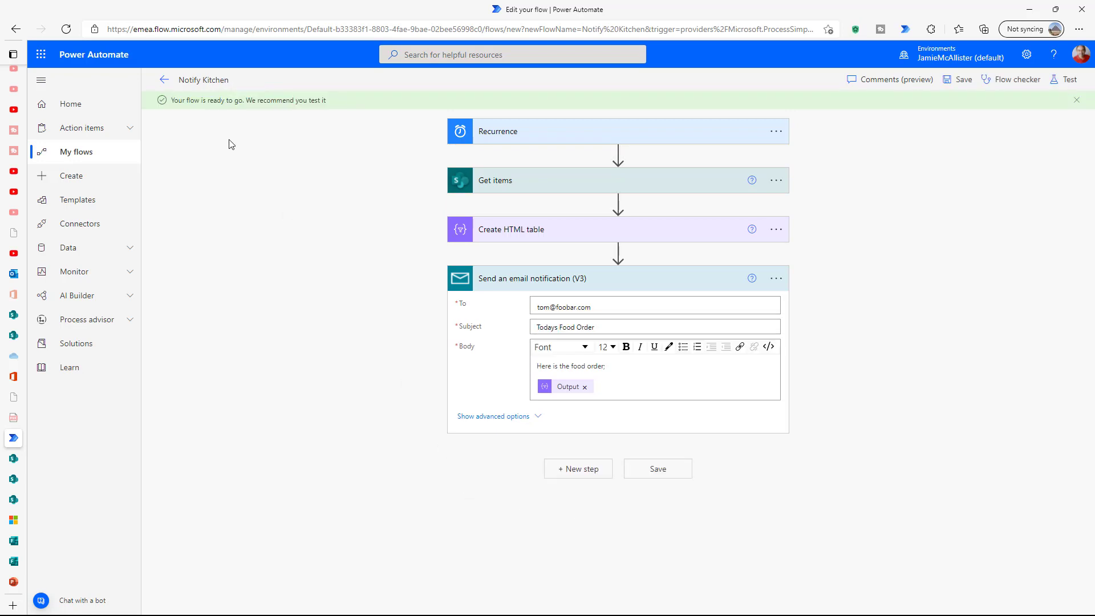
click(164, 79)
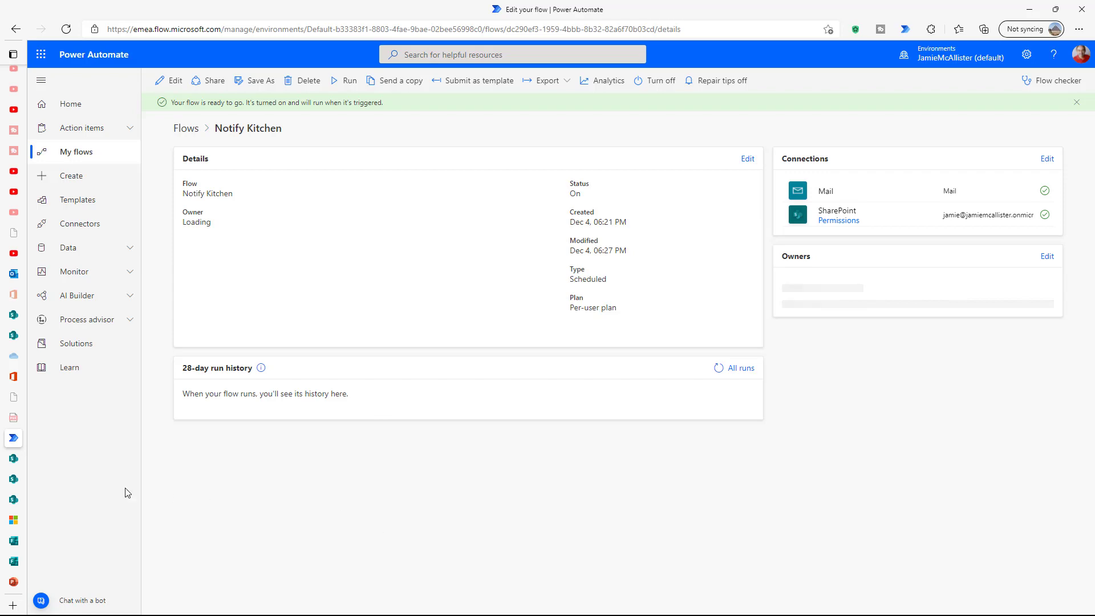
- Switch to the Food Order form in Microsoft Forms and open its preview
click(14, 541)
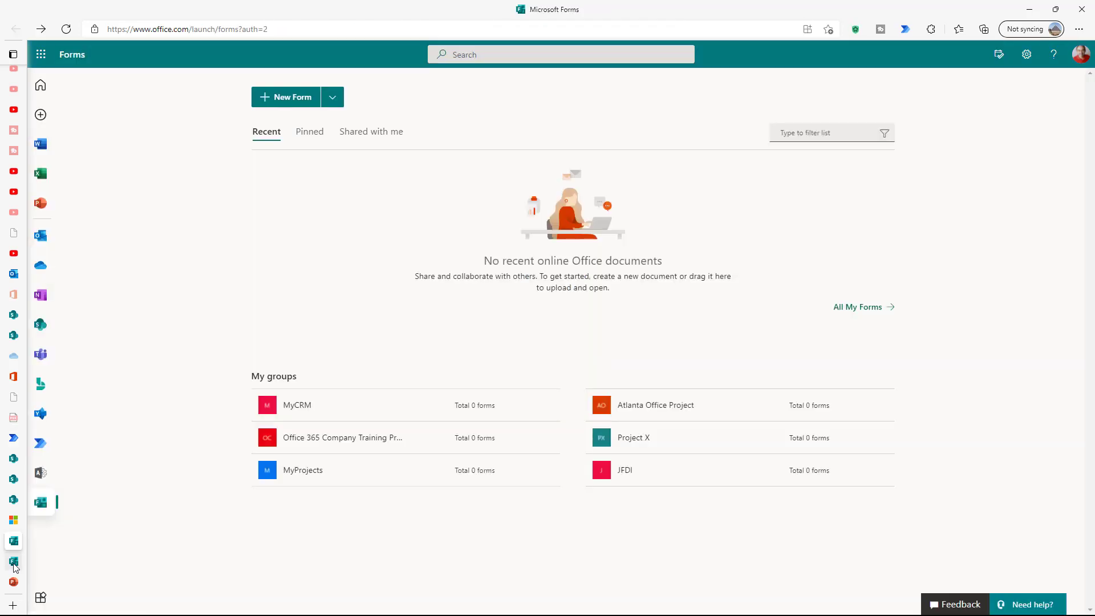
click(13, 563)
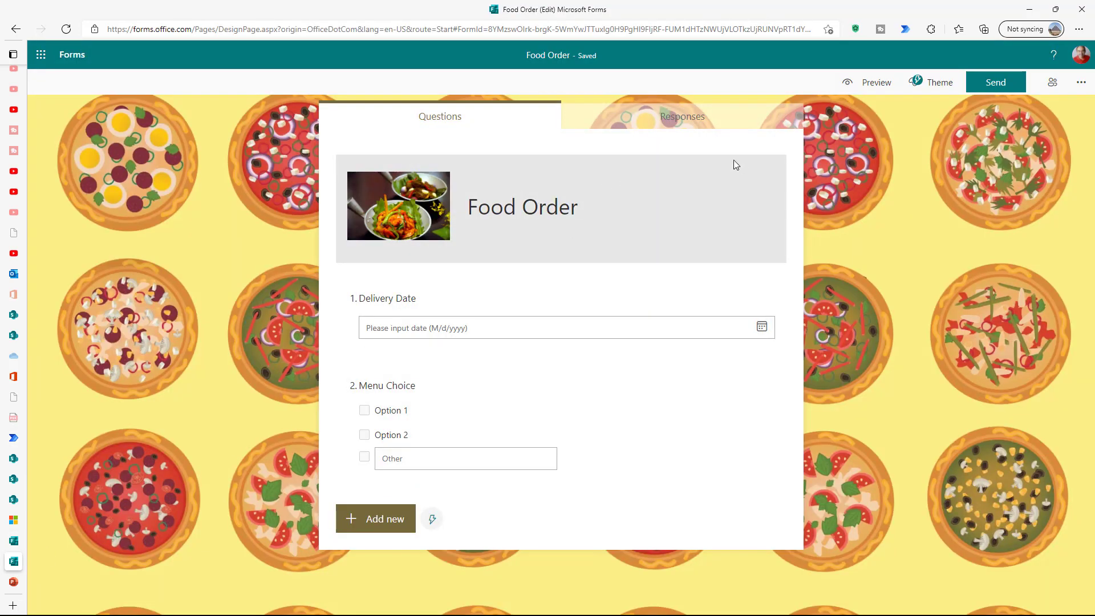
click(870, 82)
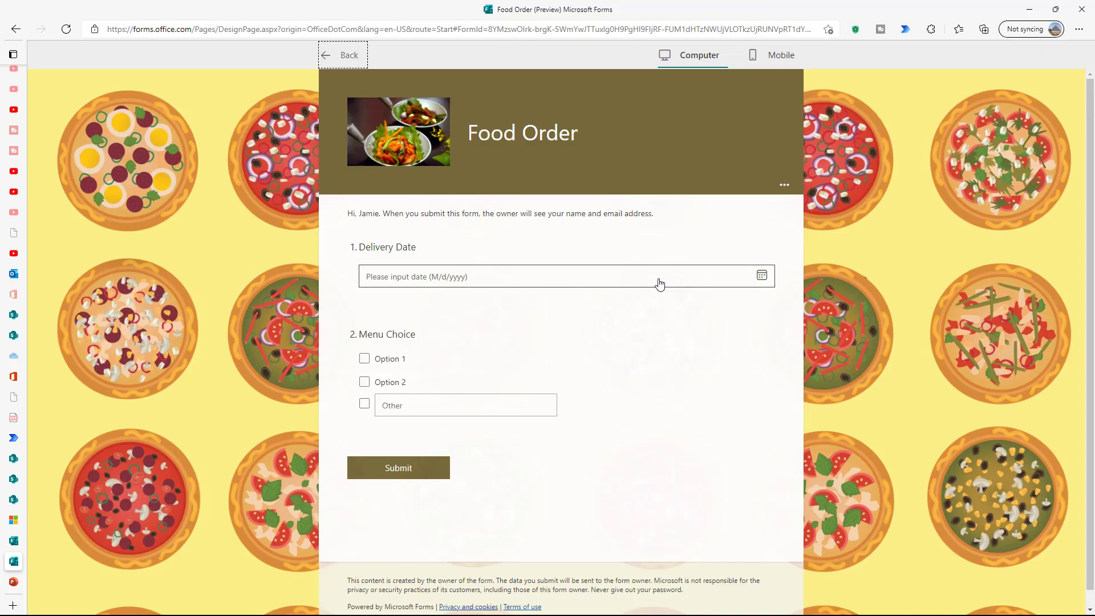
- Submit a test response with delivery date 12/4/2021 and the Other menu choice "Option 2 no sardines"
click(764, 277)
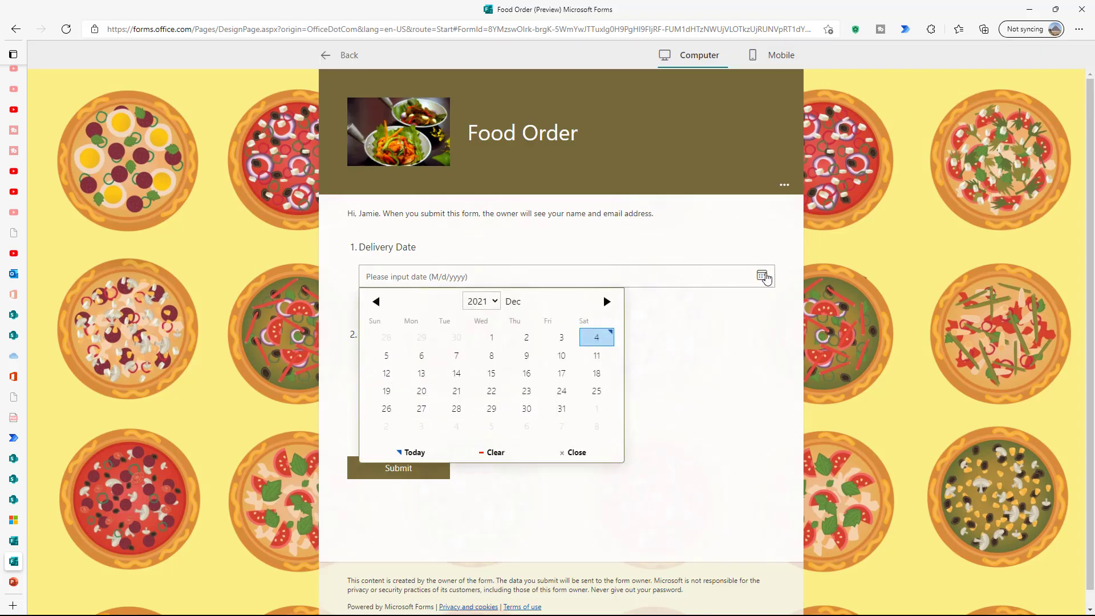
click(599, 340)
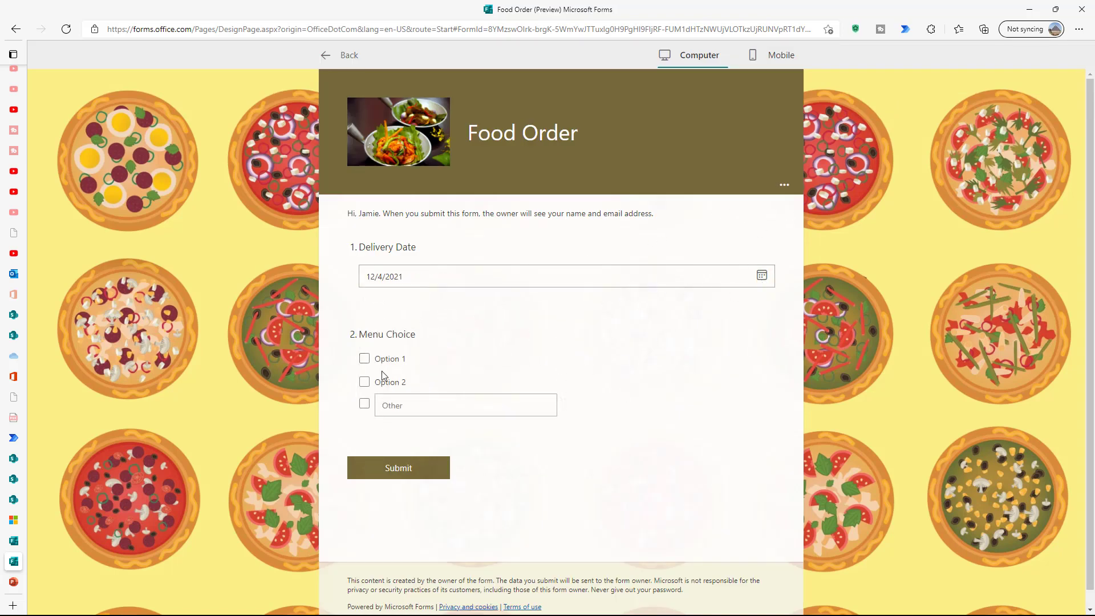
click(364, 404)
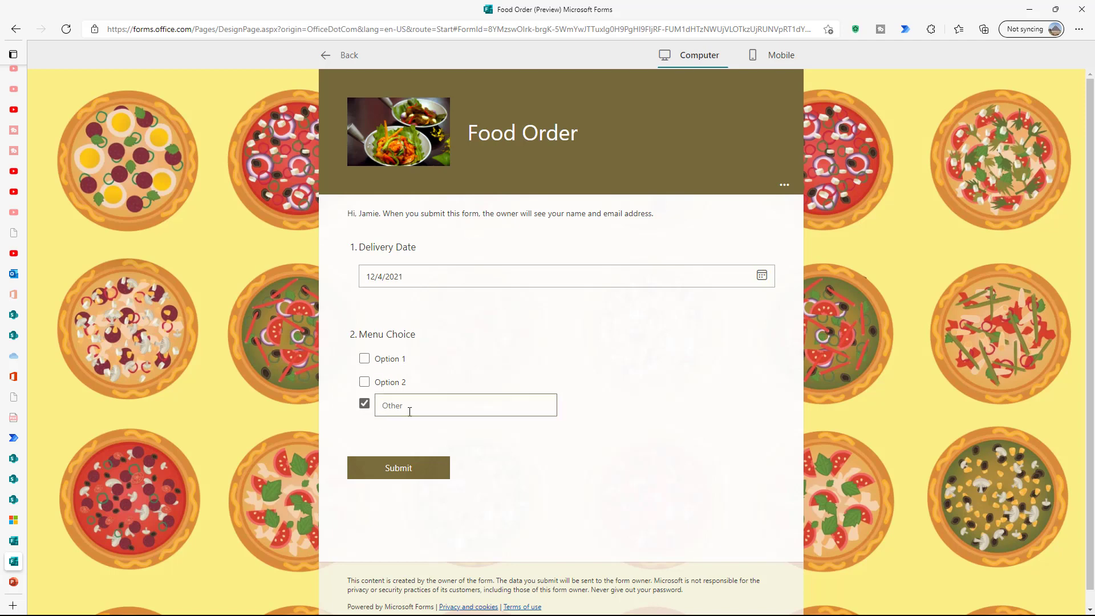
text(Option 2 no sardines)
click(406, 469)
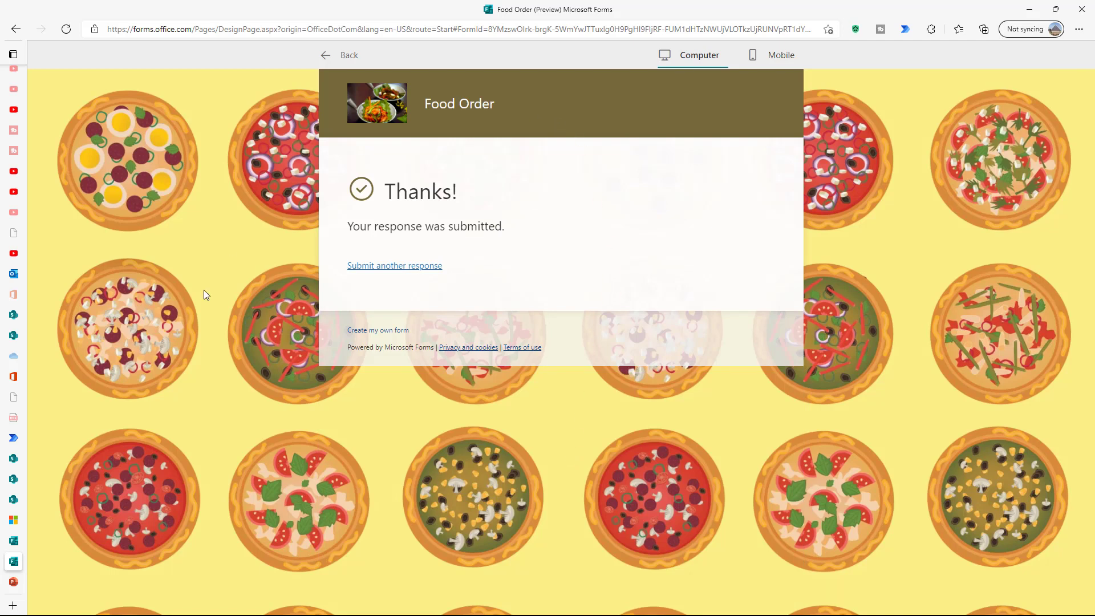
- Check the SharePoint Food Order list for the submitted response and switch back to the Notify Kitchen flow in Power Automate
click(13, 500)
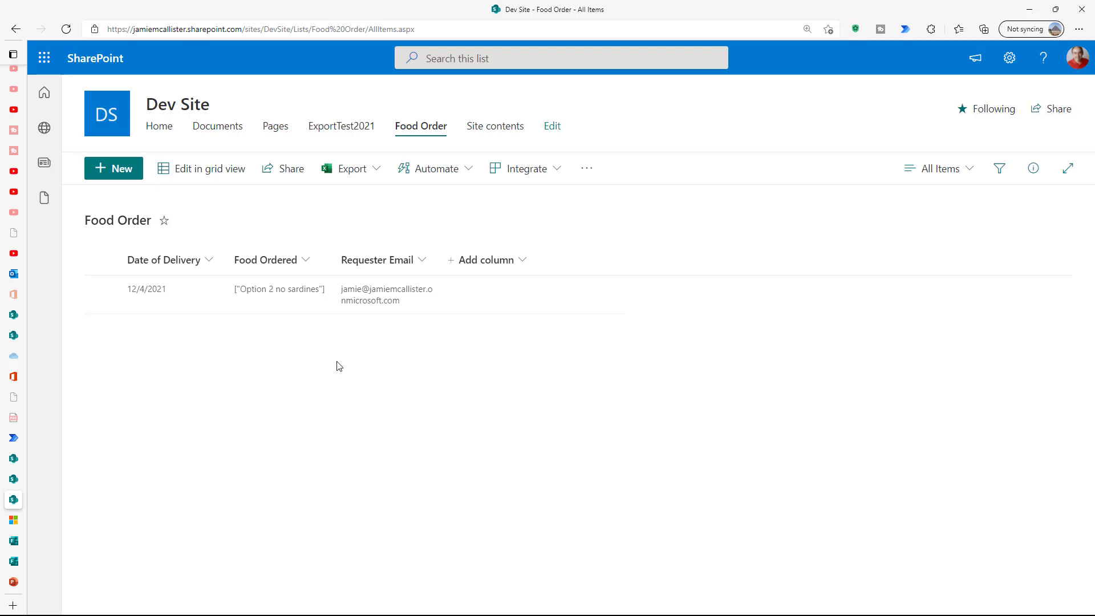
click(14, 438)
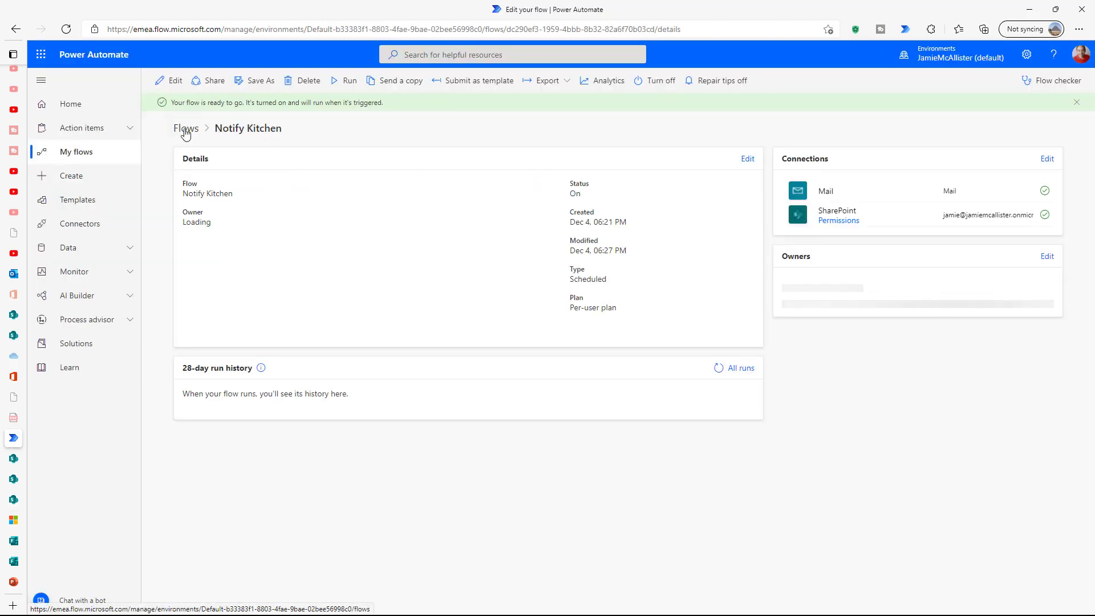
- Run the Notify Kitchen flow from its details page and dismiss the run confirmation
click(342, 83)
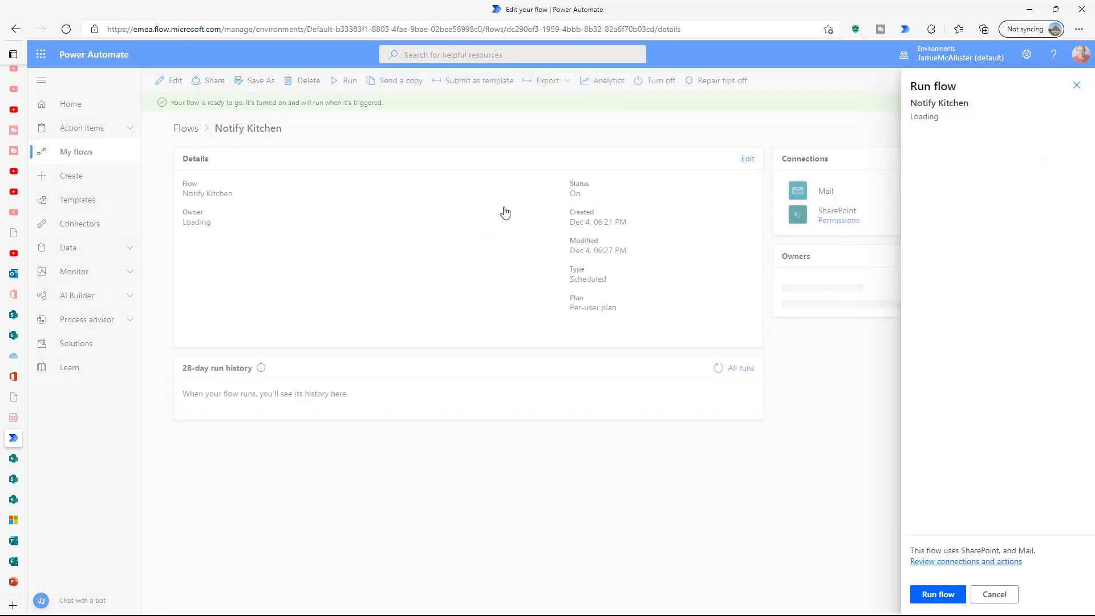
click(939, 595)
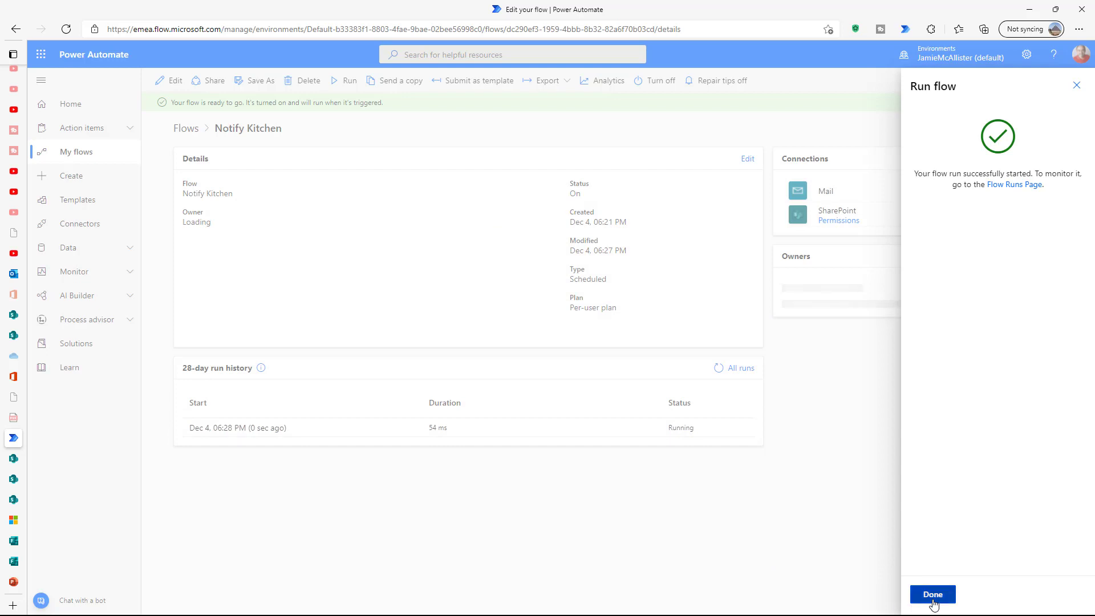
click(931, 595)
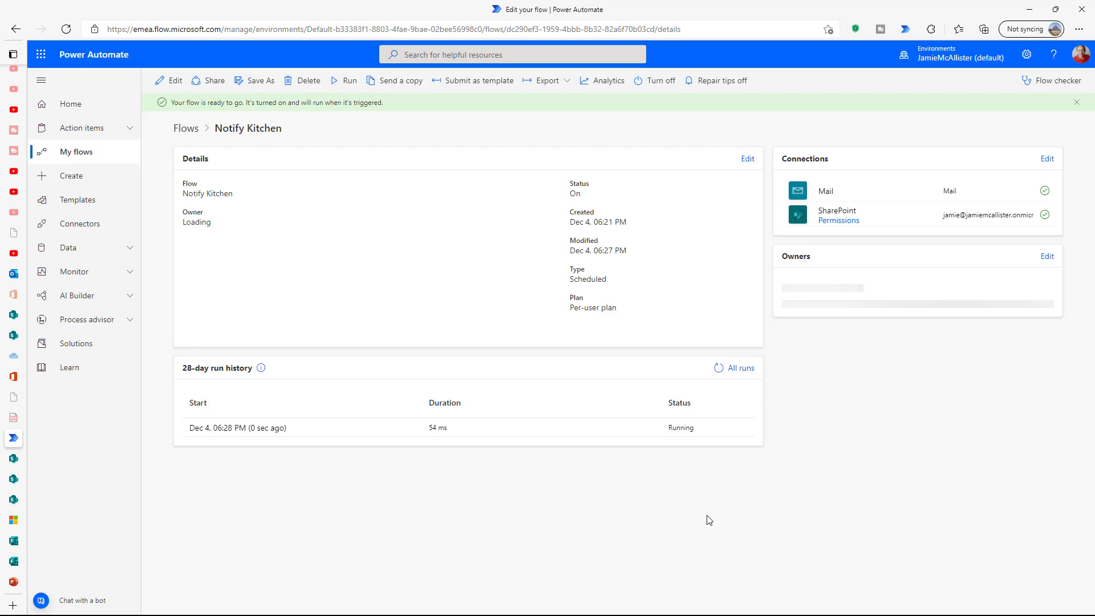
- Open the latest run from the flow's run history and inspect the error and the full inputs of Get items
click(741, 369)
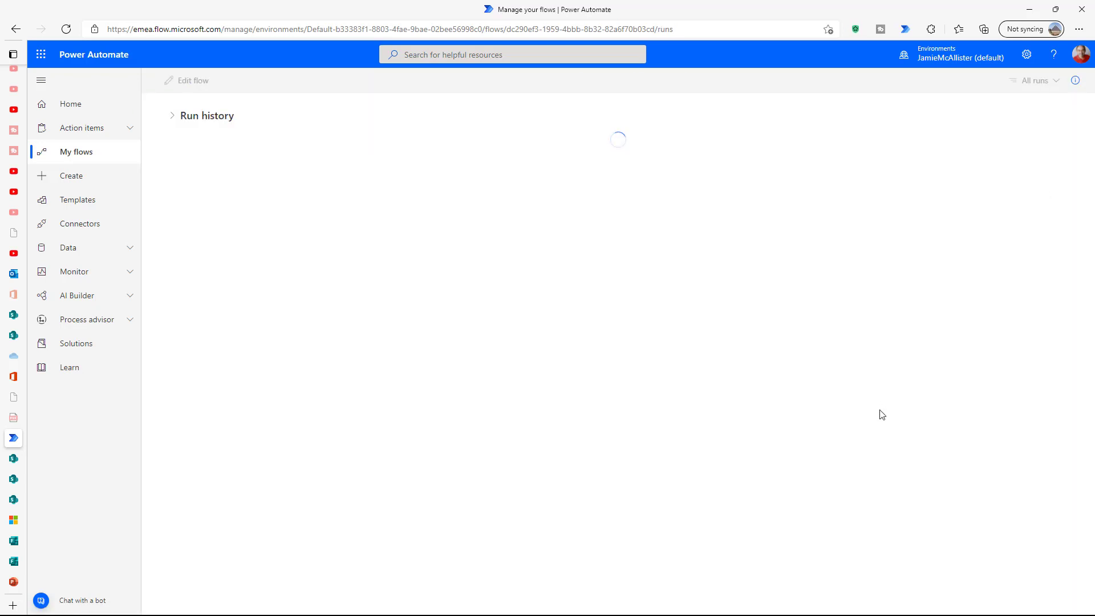
click(398, 174)
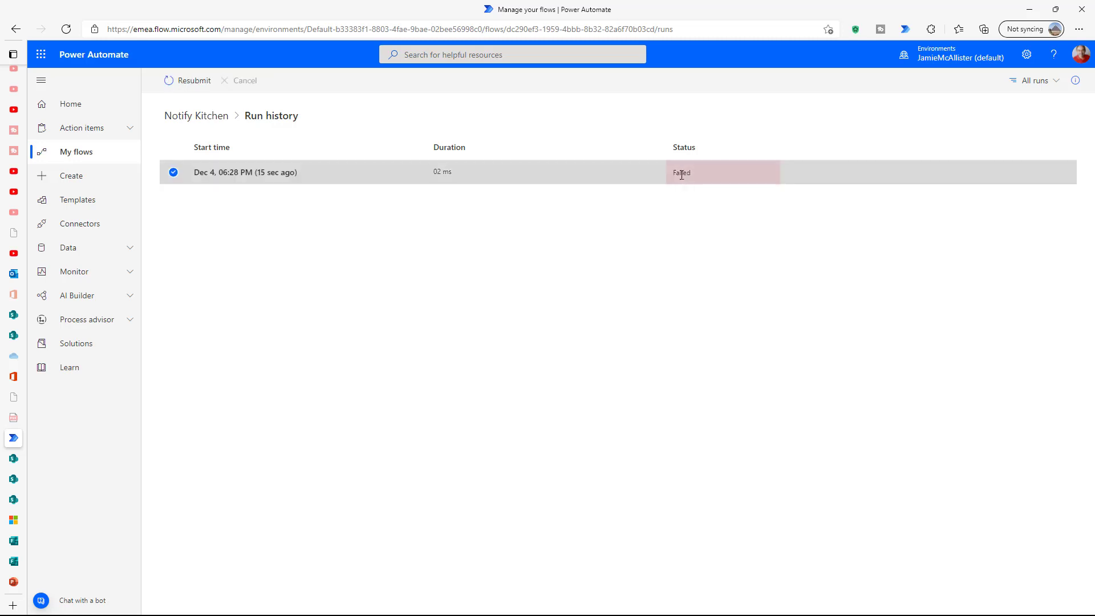
click(276, 174)
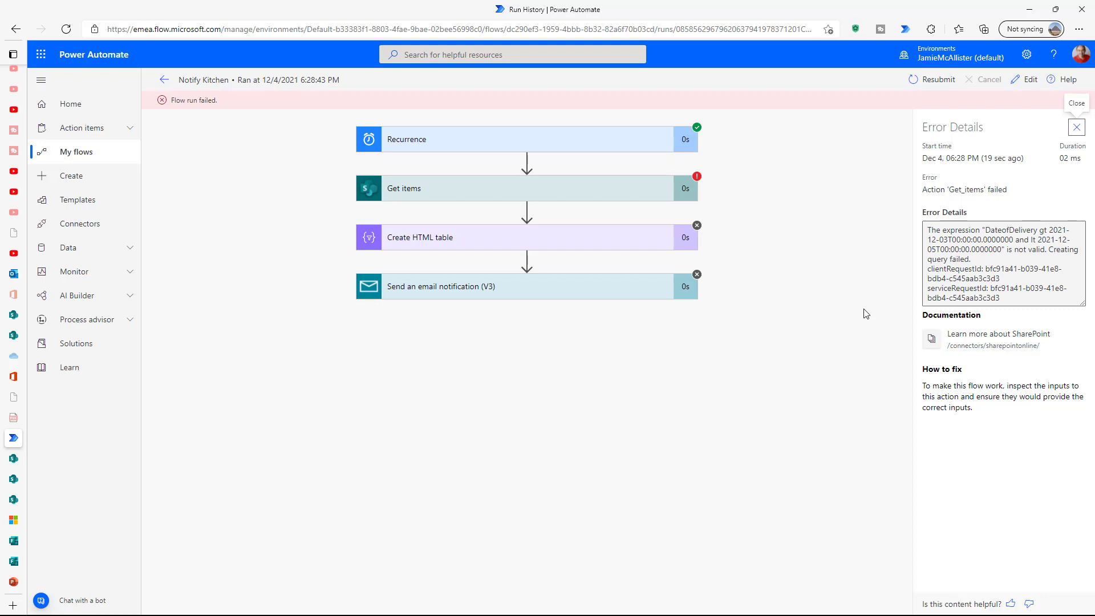
click(530, 189)
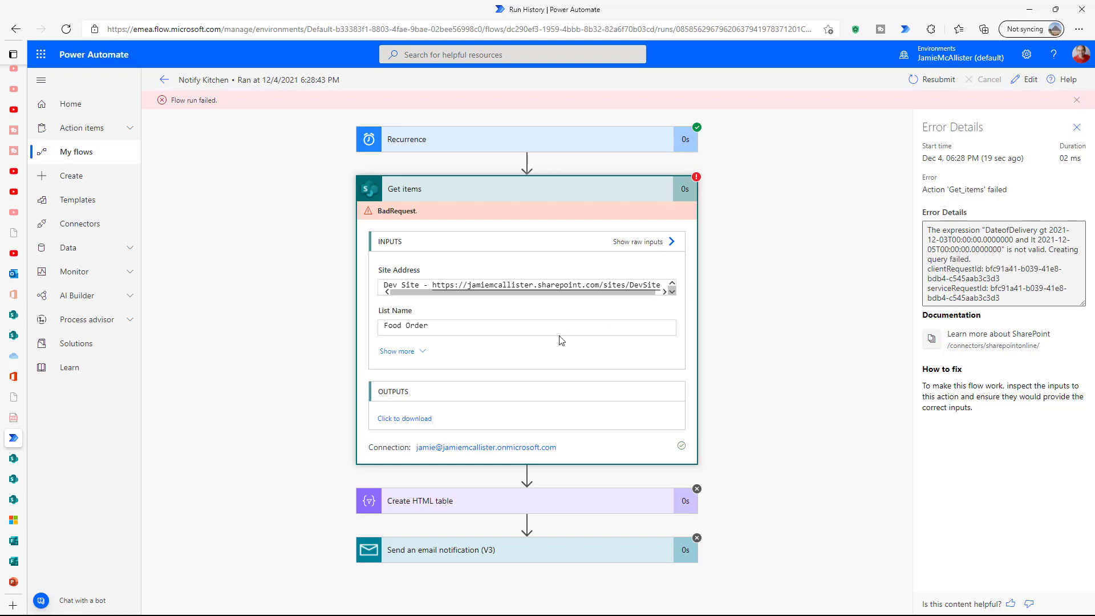
click(428, 357)
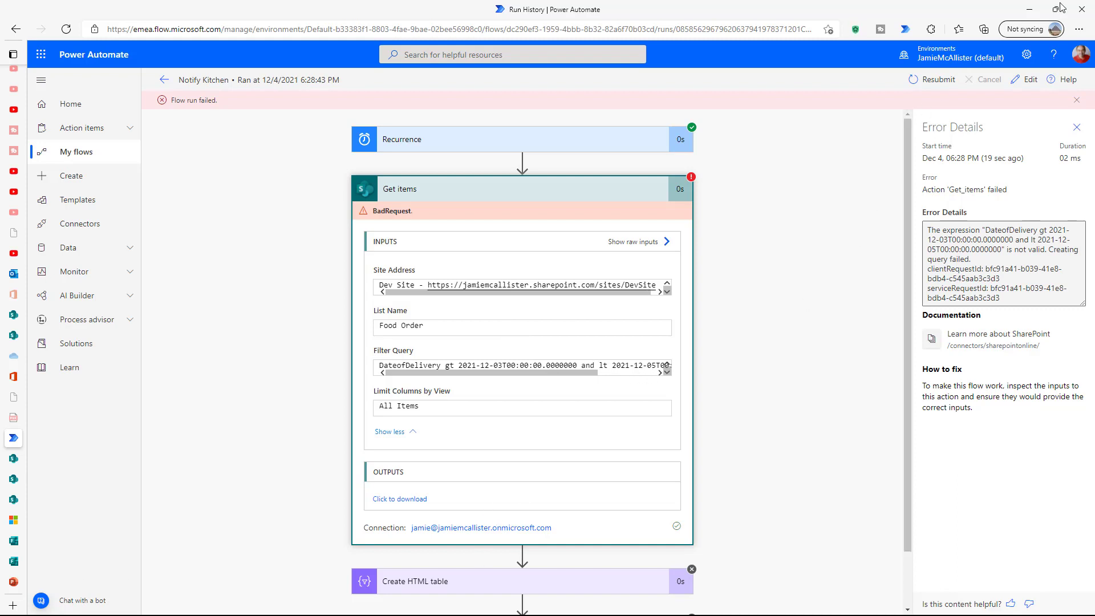
- Edit the flow, enclose both addDays expressions in the Get items Filter Query in single quotes, and save
click(1026, 79)
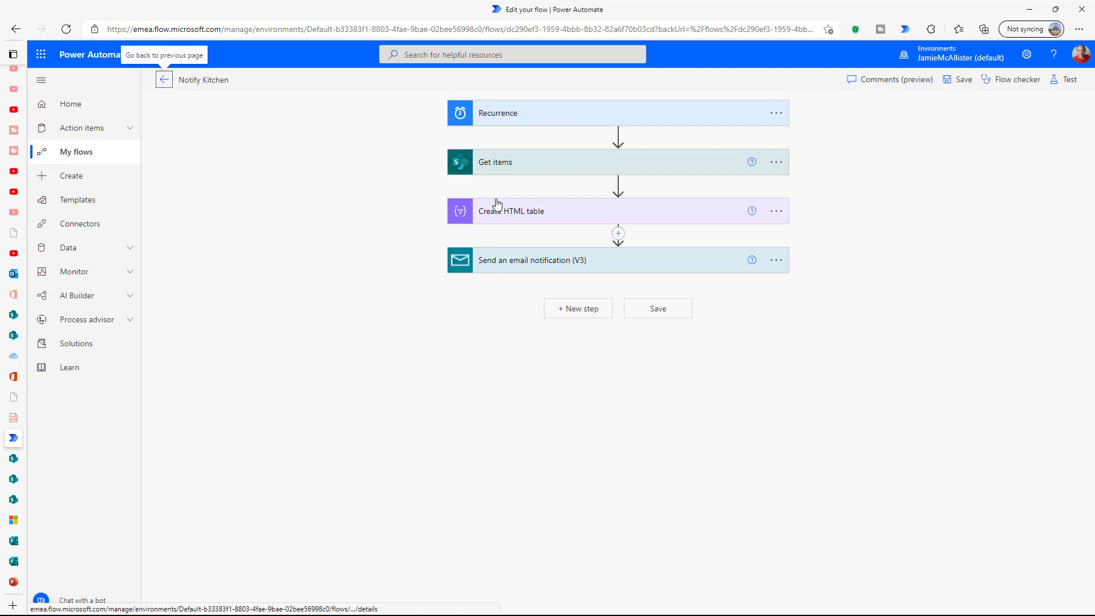
click(516, 167)
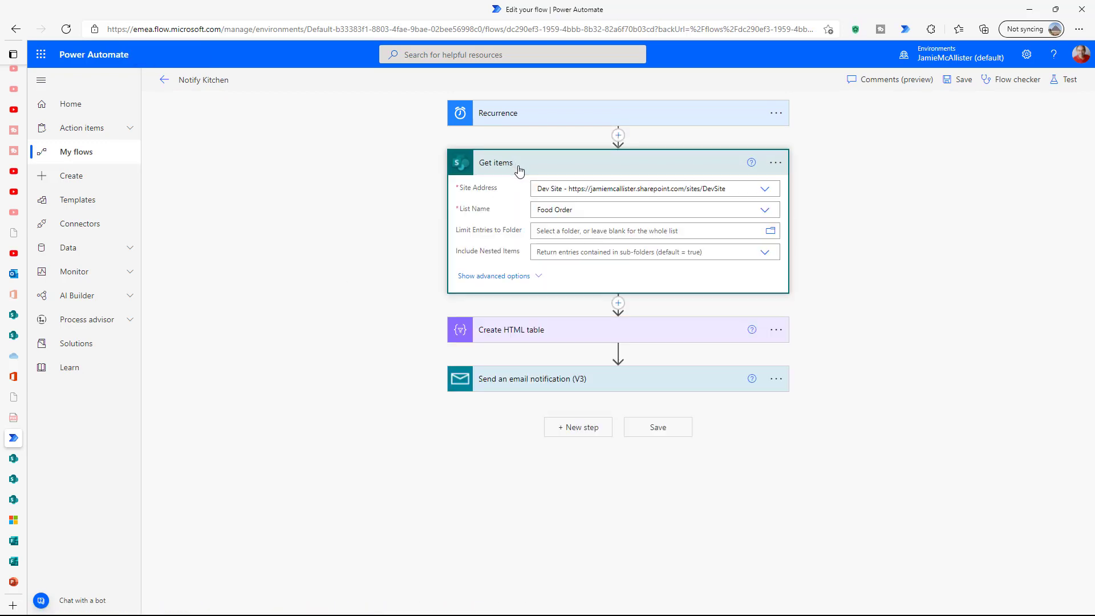
click(502, 277)
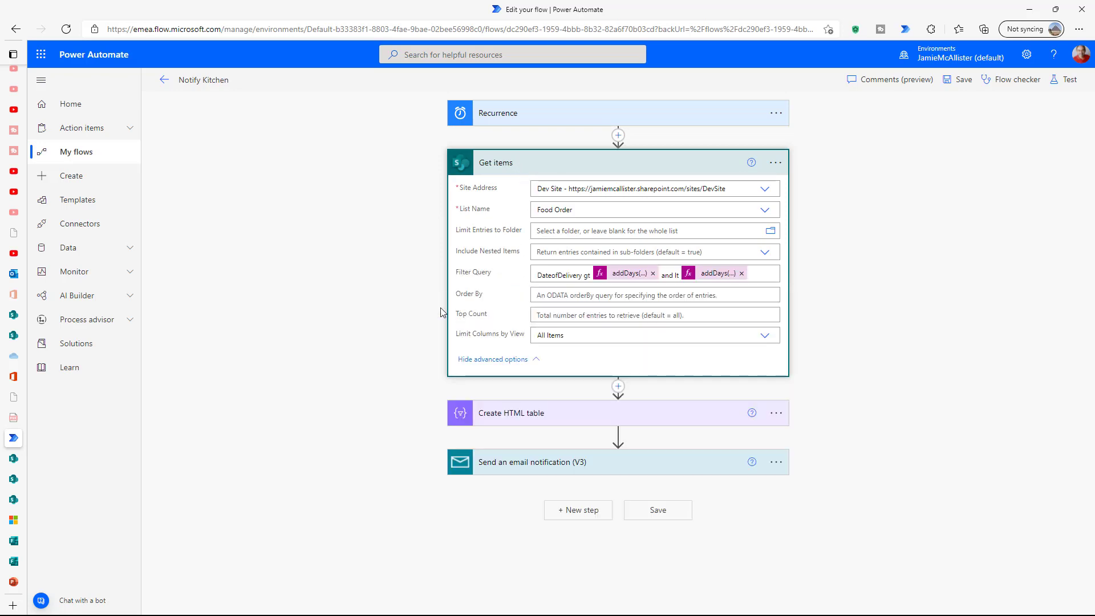
click(590, 275)
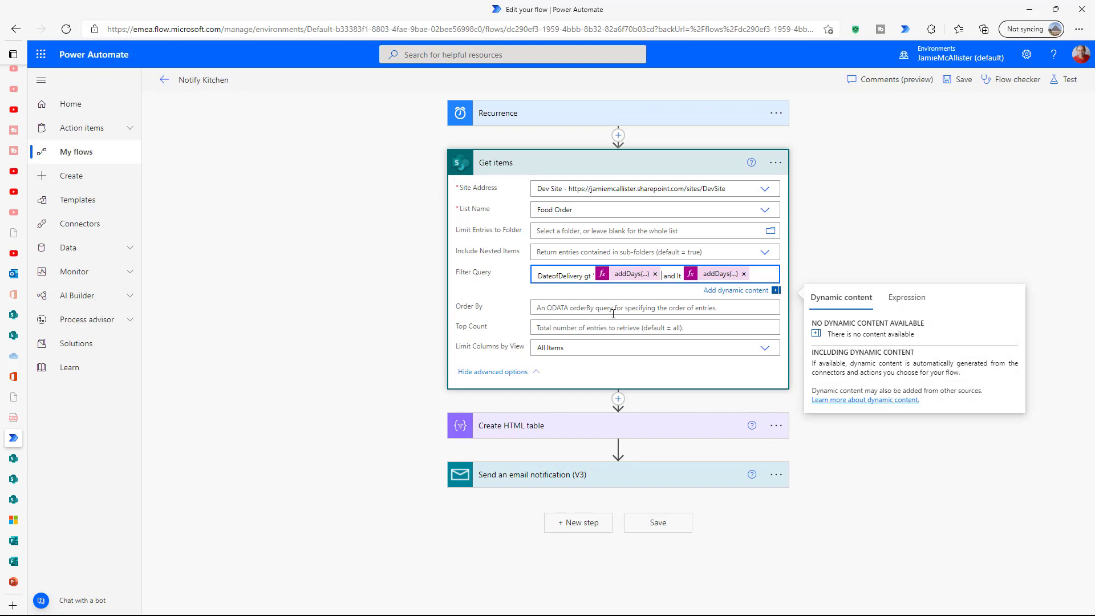
text(')
text( ')
key(End)
click(656, 522)
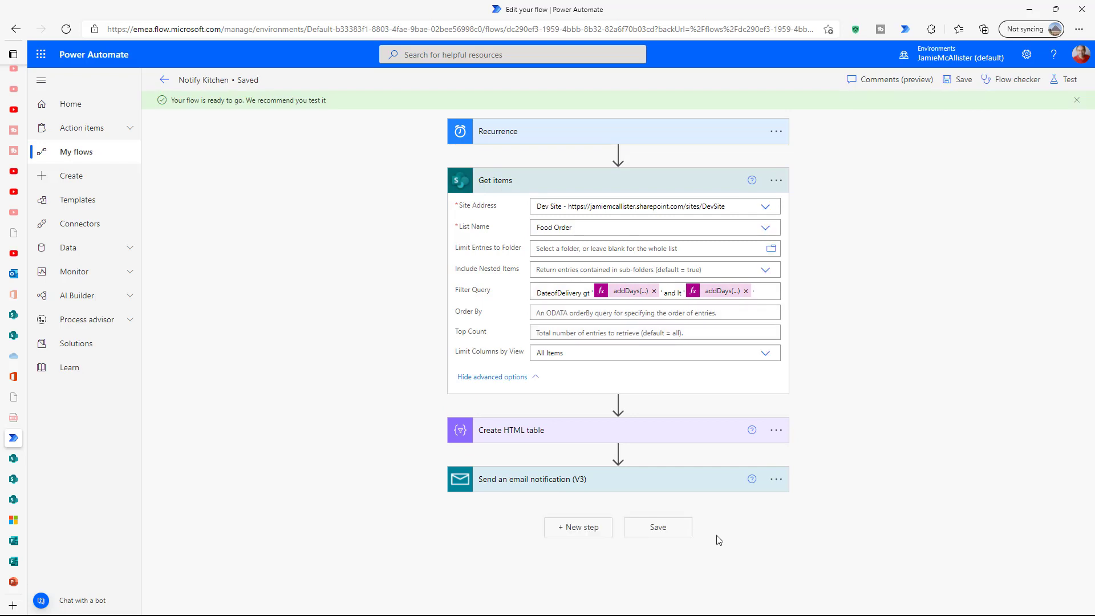
- Test the edited Notify Kitchen flow manually and open the resulting run
click(1065, 79)
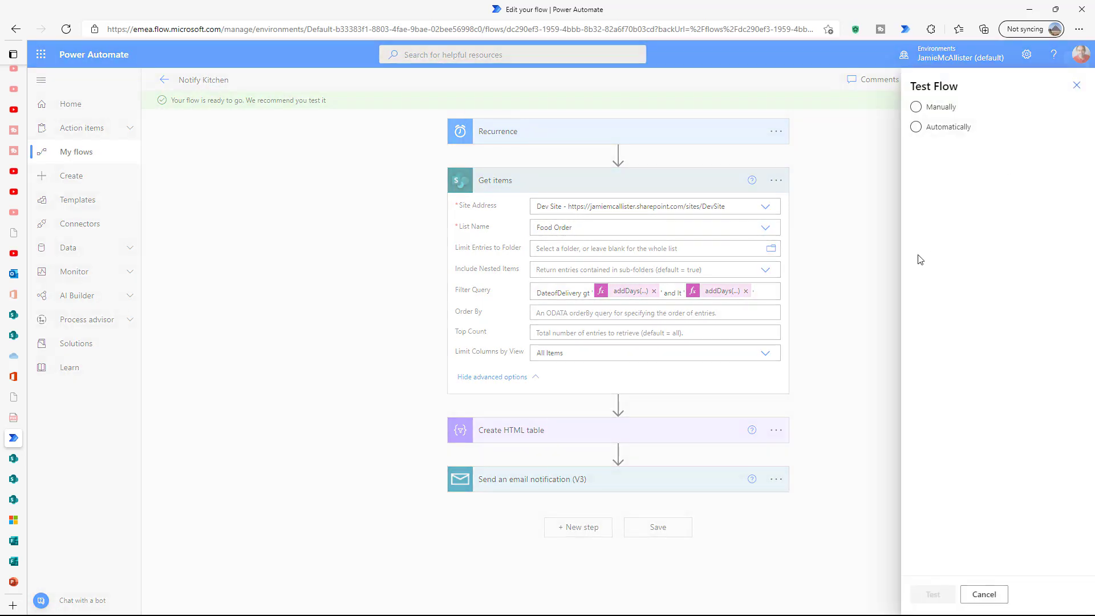
click(916, 106)
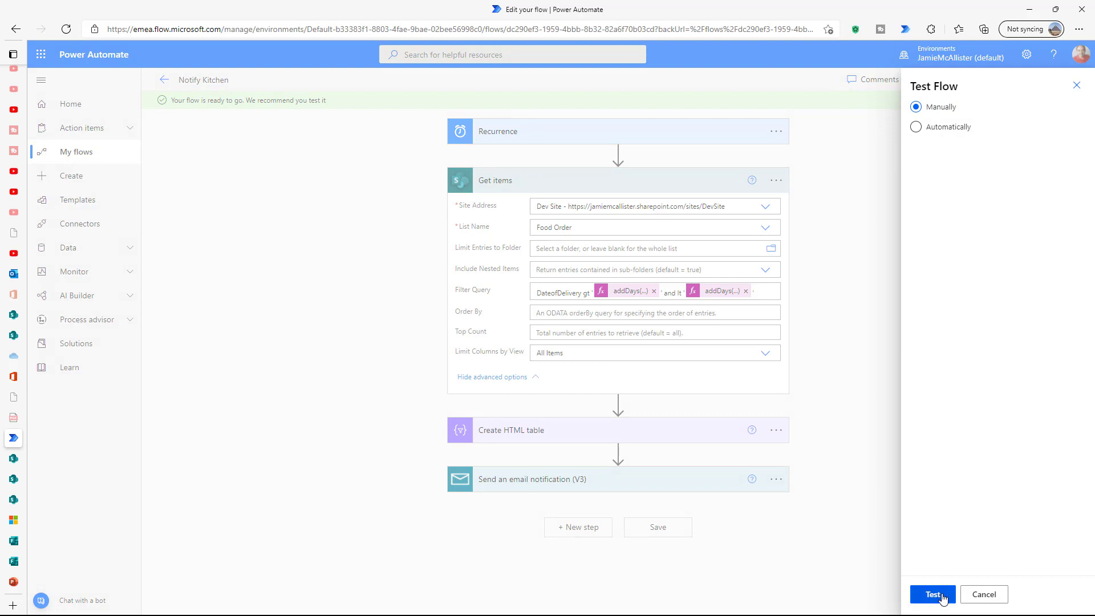
click(942, 597)
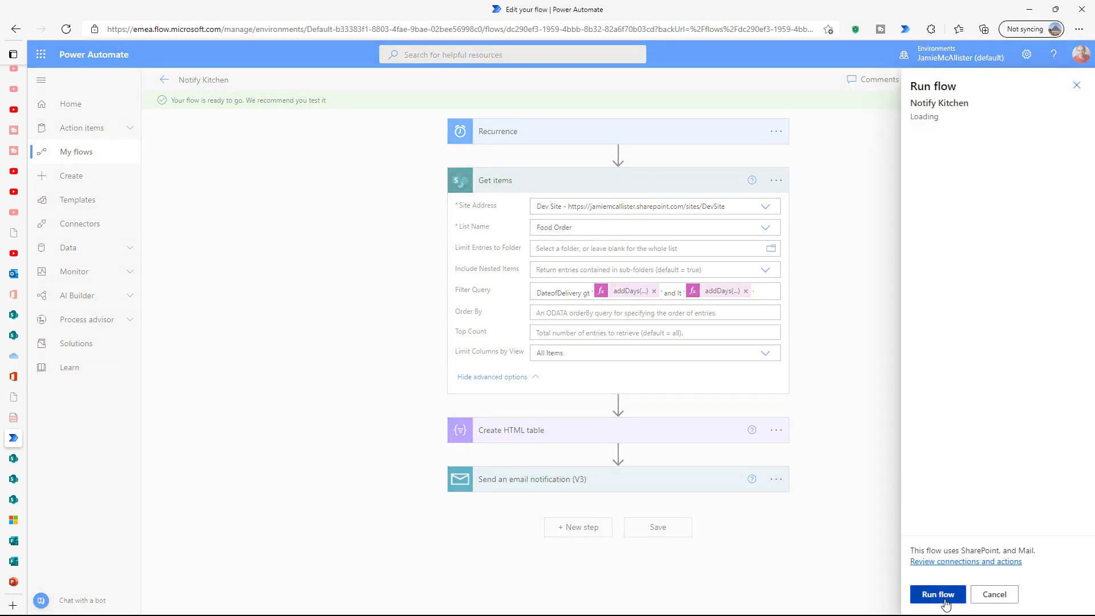
click(946, 603)
click(936, 596)
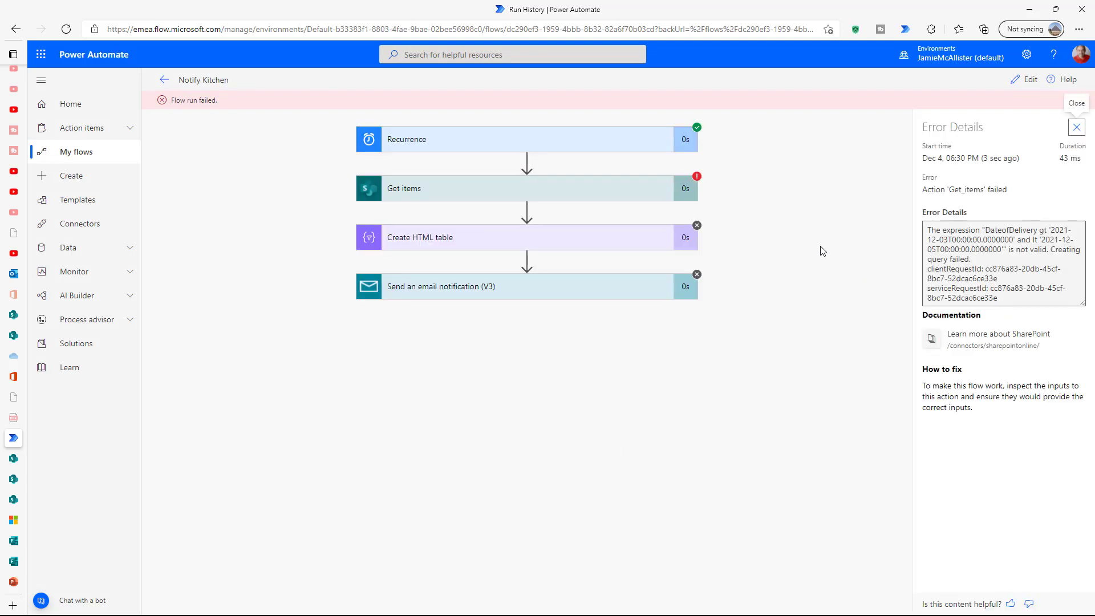
- Reopen the flow for editing, insert DateofDelivery before "lt" in the Get items Filter Query, and save
click(1025, 79)
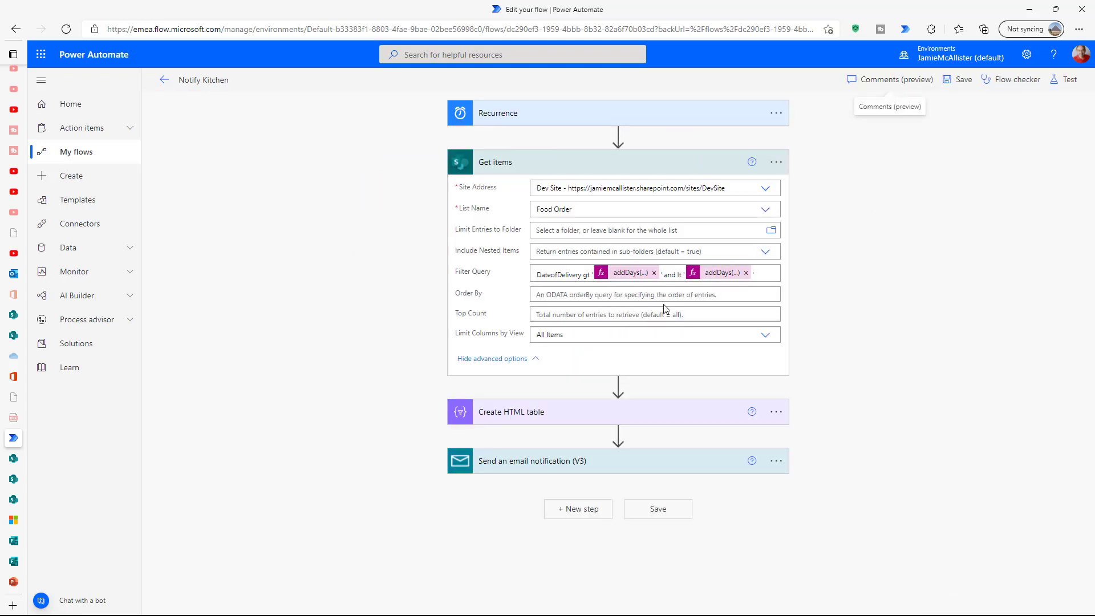
double_click(551, 273)
key(ctrl+c)
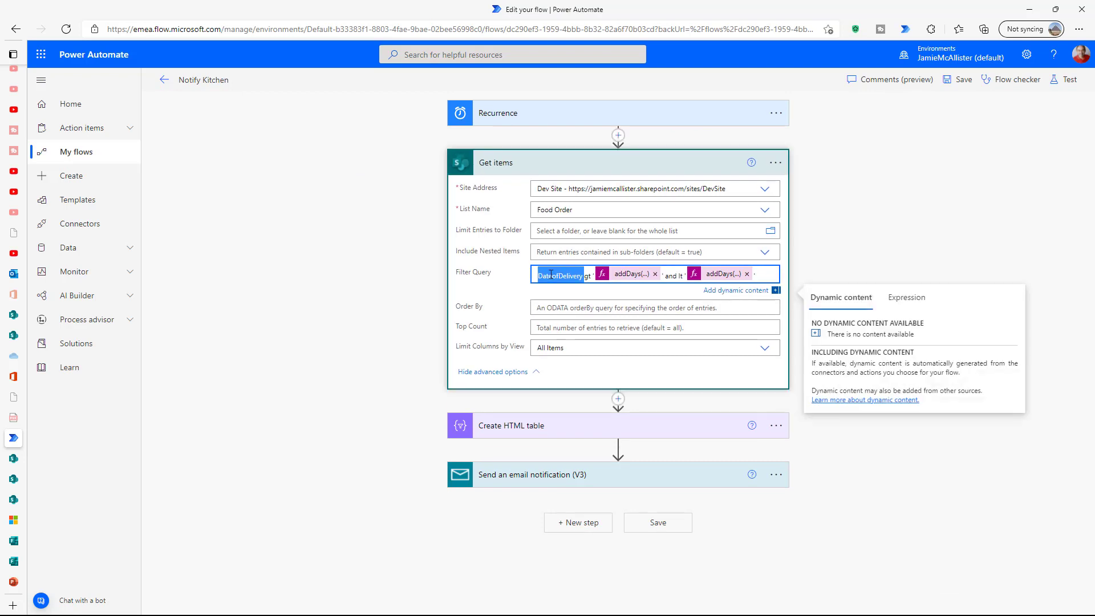
click(678, 277)
key(ctrl+v)
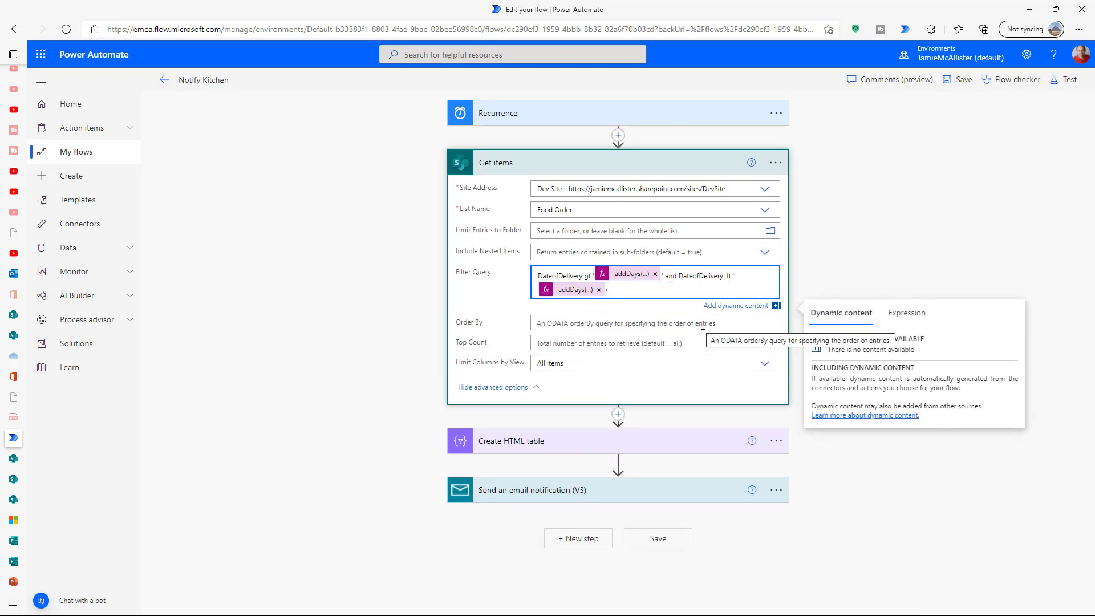
key(BackSpace)
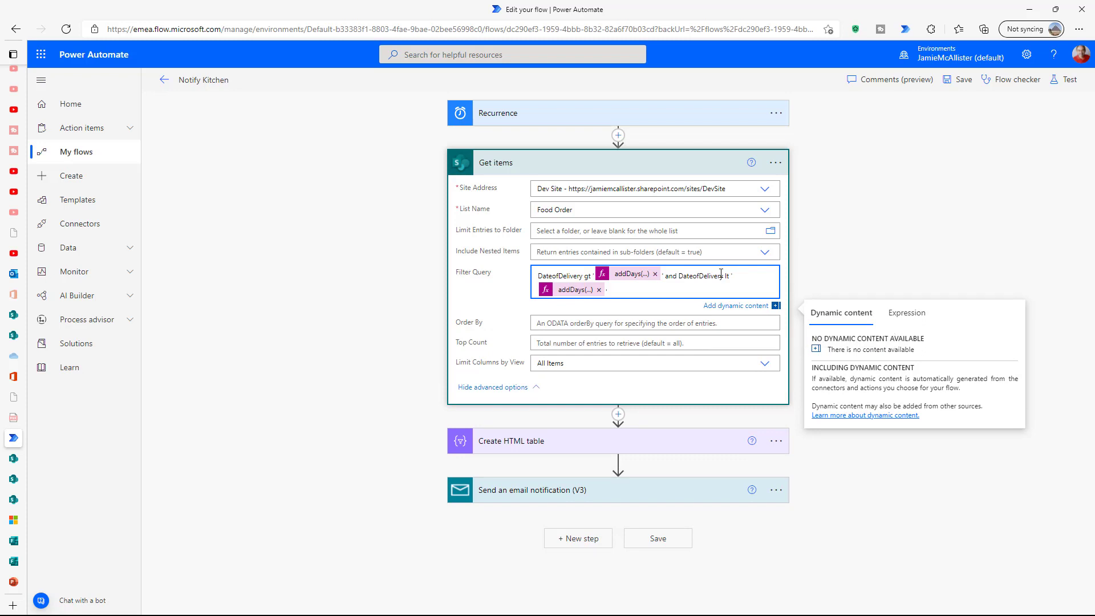
click(809, 212)
click(963, 81)
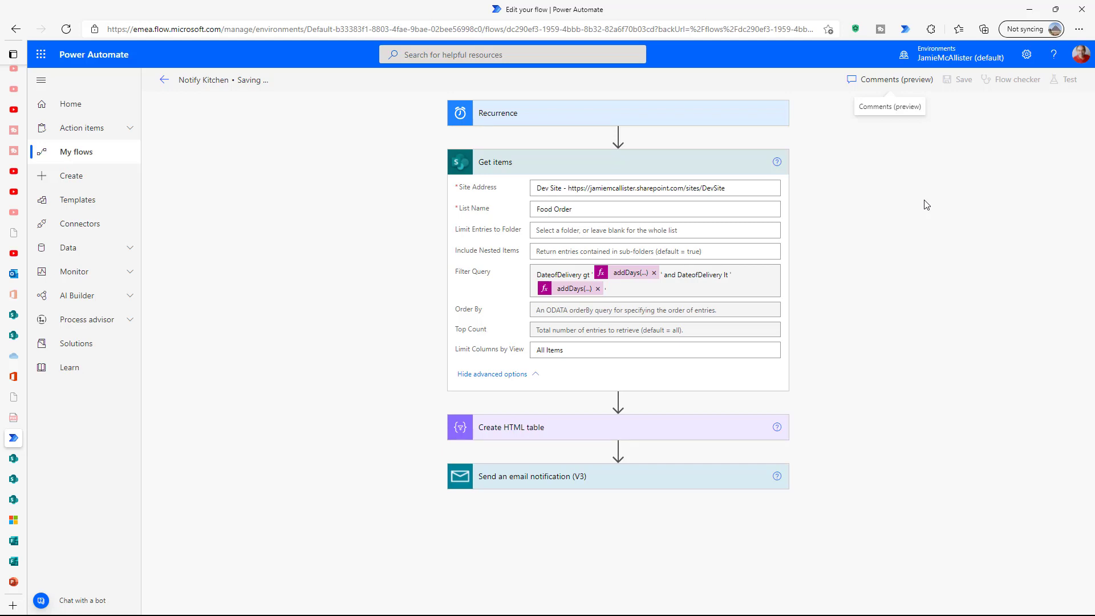
- Run another manual test of the flow with the corrected date filter and open its run results
click(1067, 80)
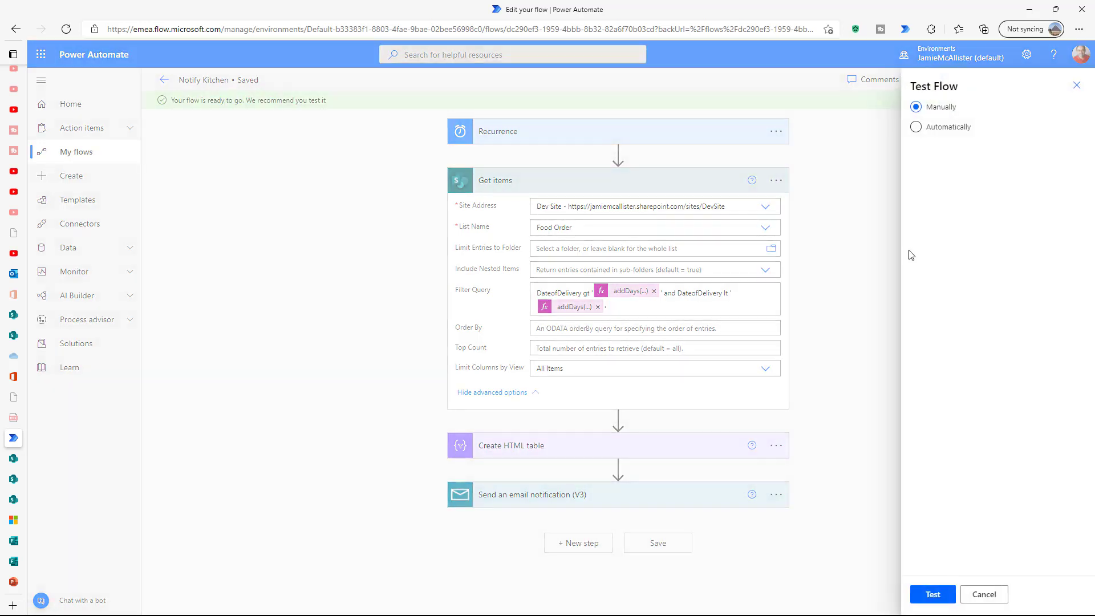
click(932, 594)
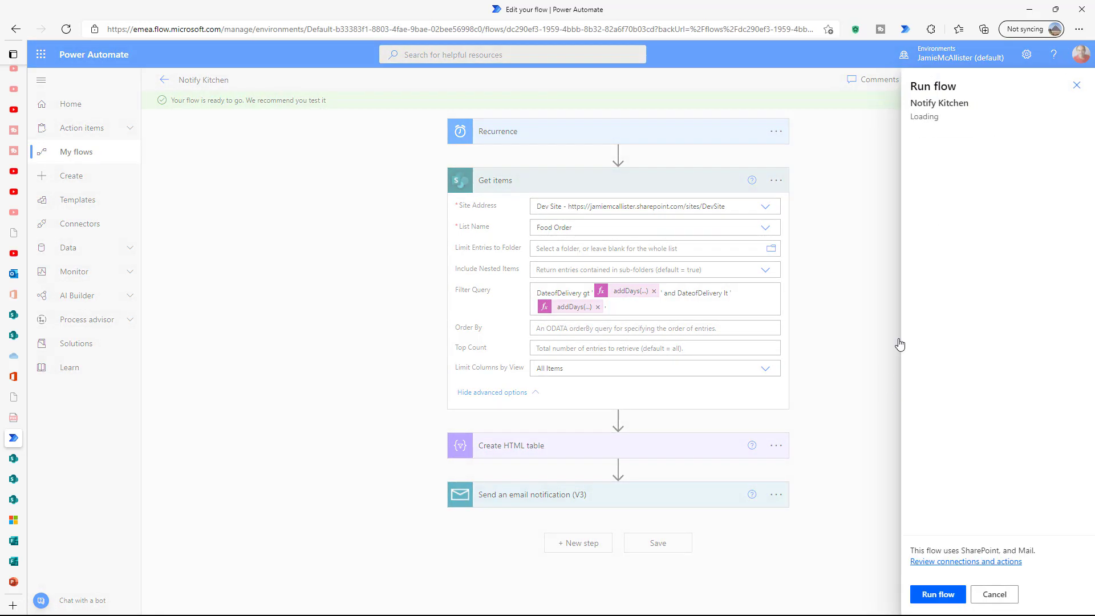
click(951, 599)
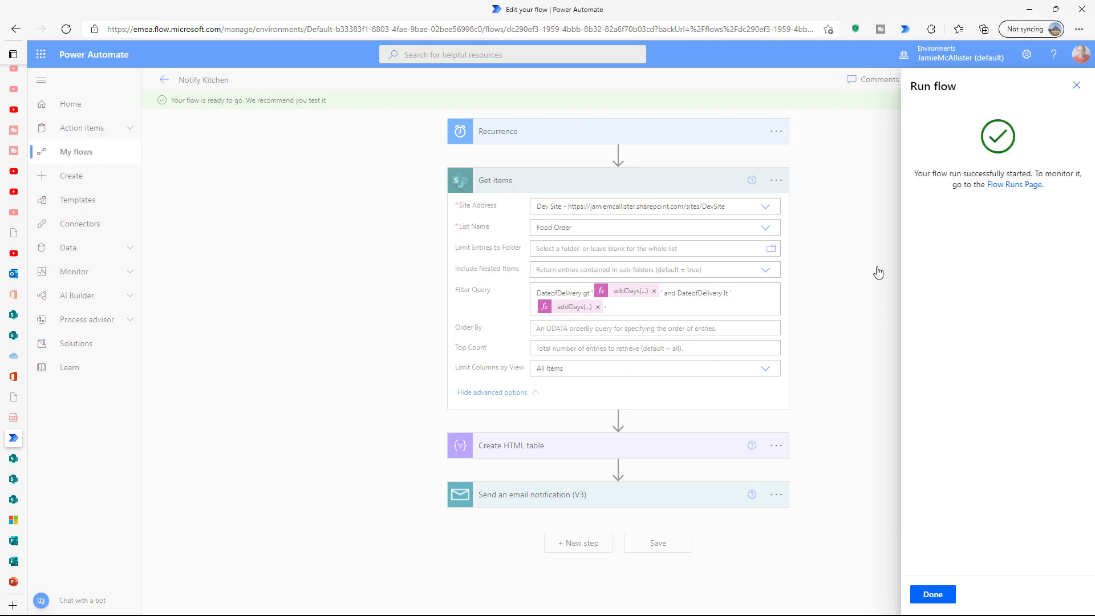
click(933, 595)
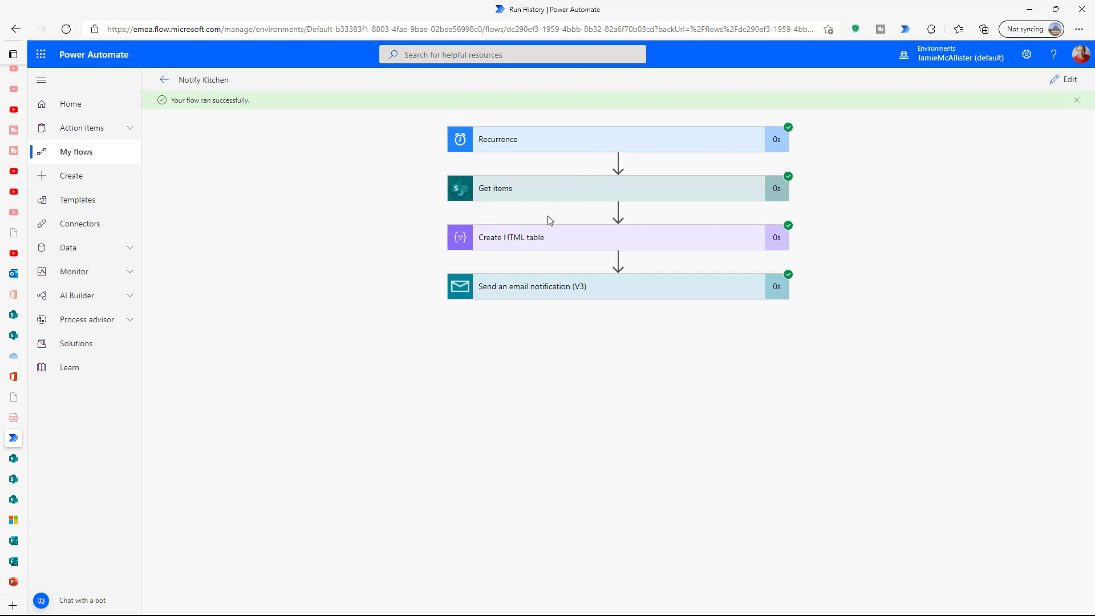
- Inspect the run's Create HTML table and email notification details, and check the received "Todays Food Order" email in Outlook
click(541, 239)
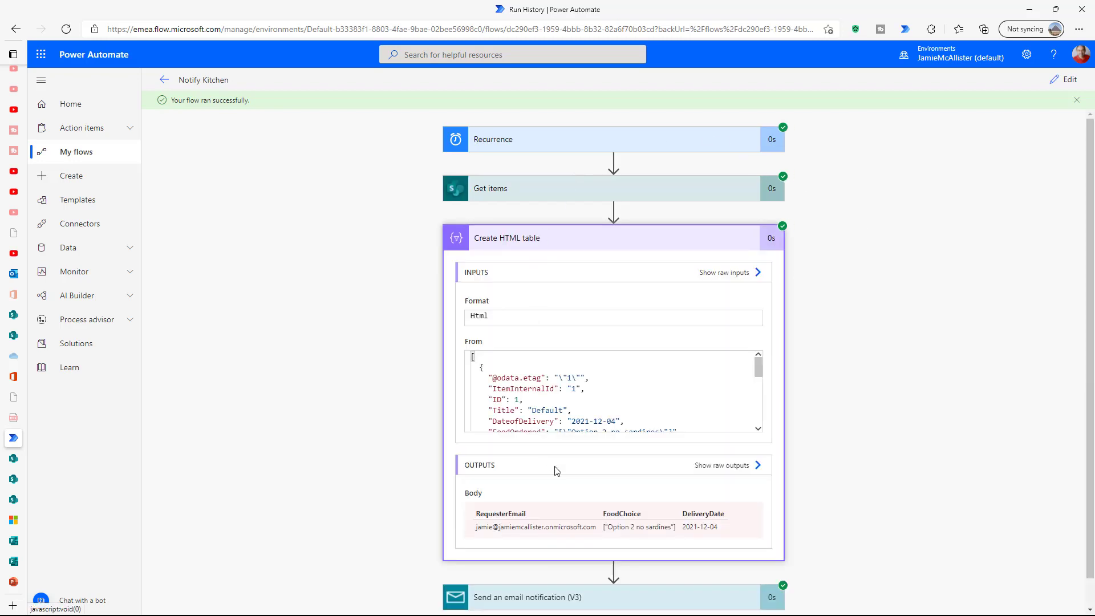
scroll(557, 473, down, 1)
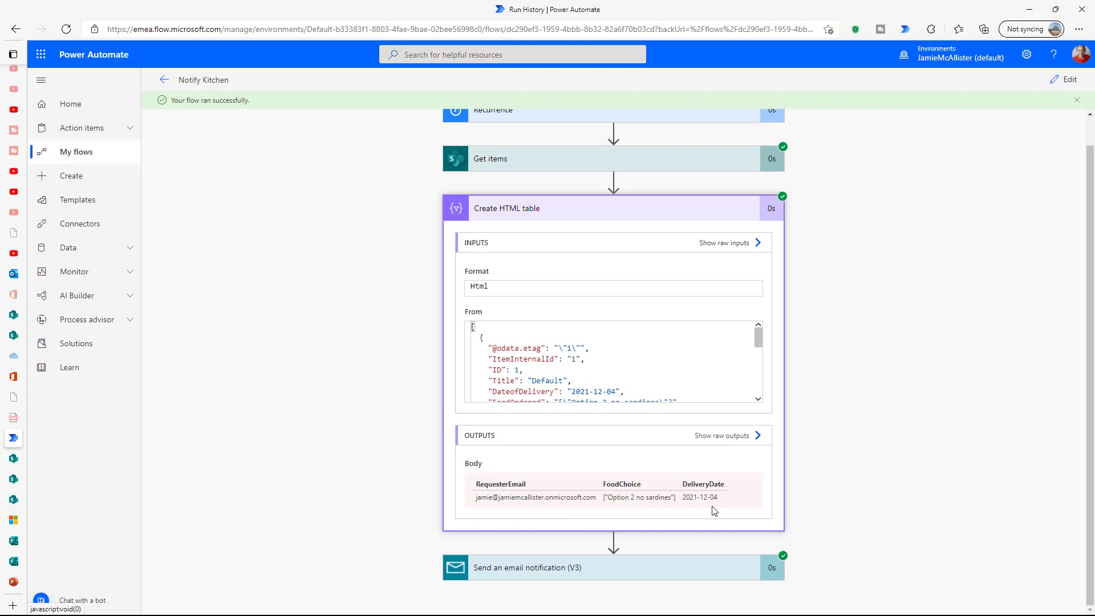
click(586, 576)
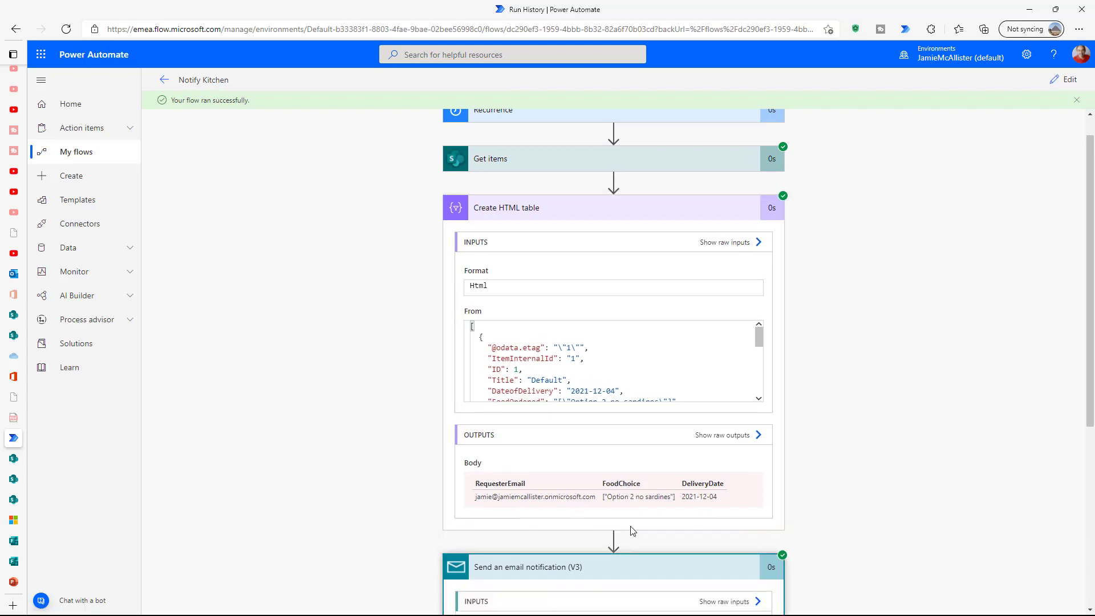
scroll(627, 525, down, 5)
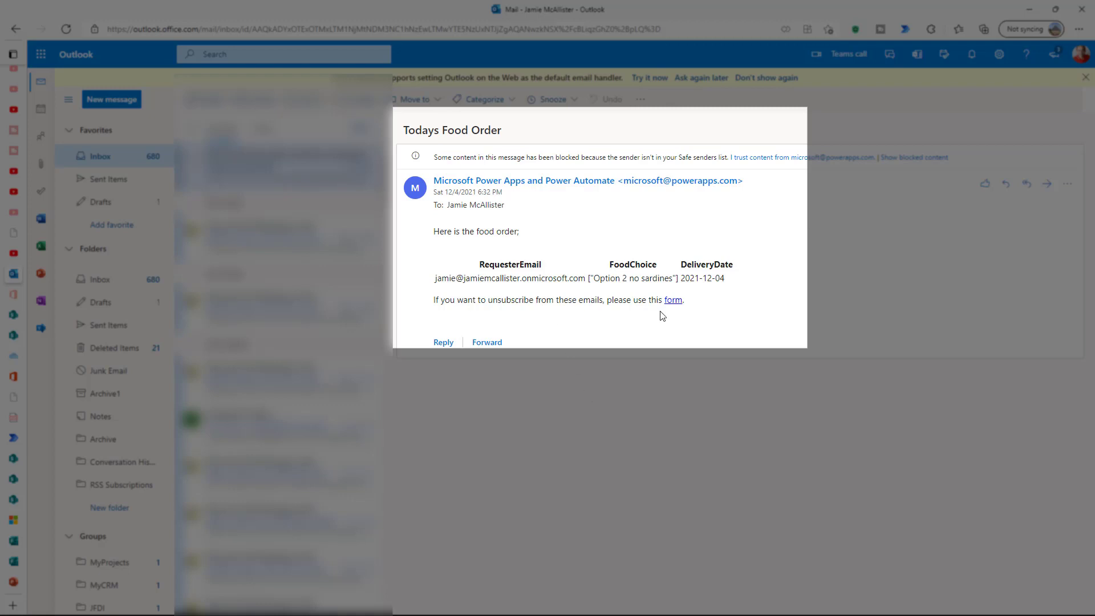
drag(733, 284, 421, 338)
click(765, 285)
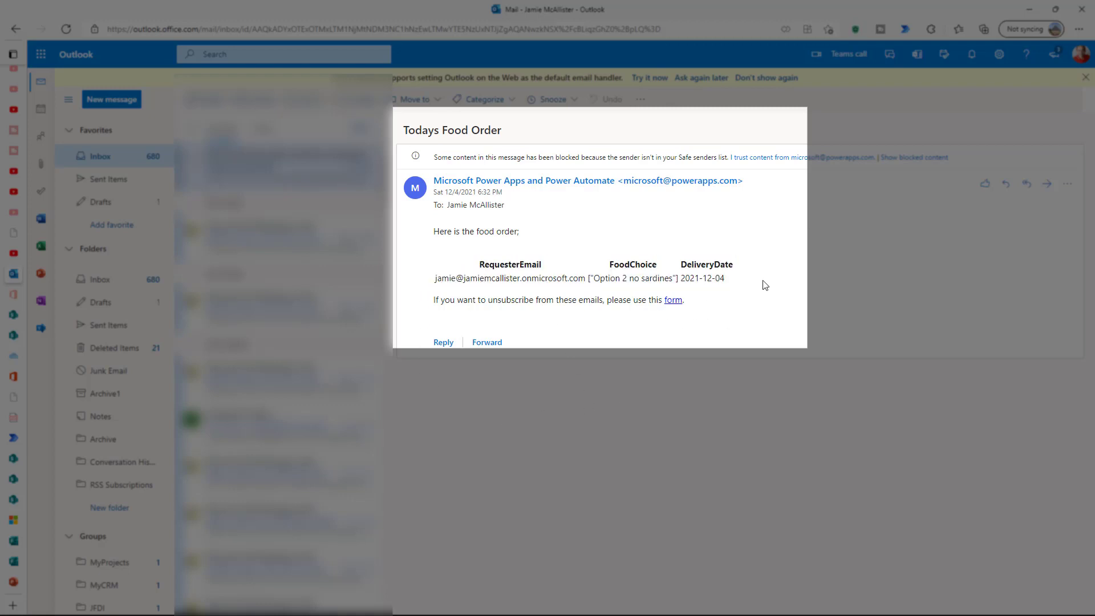